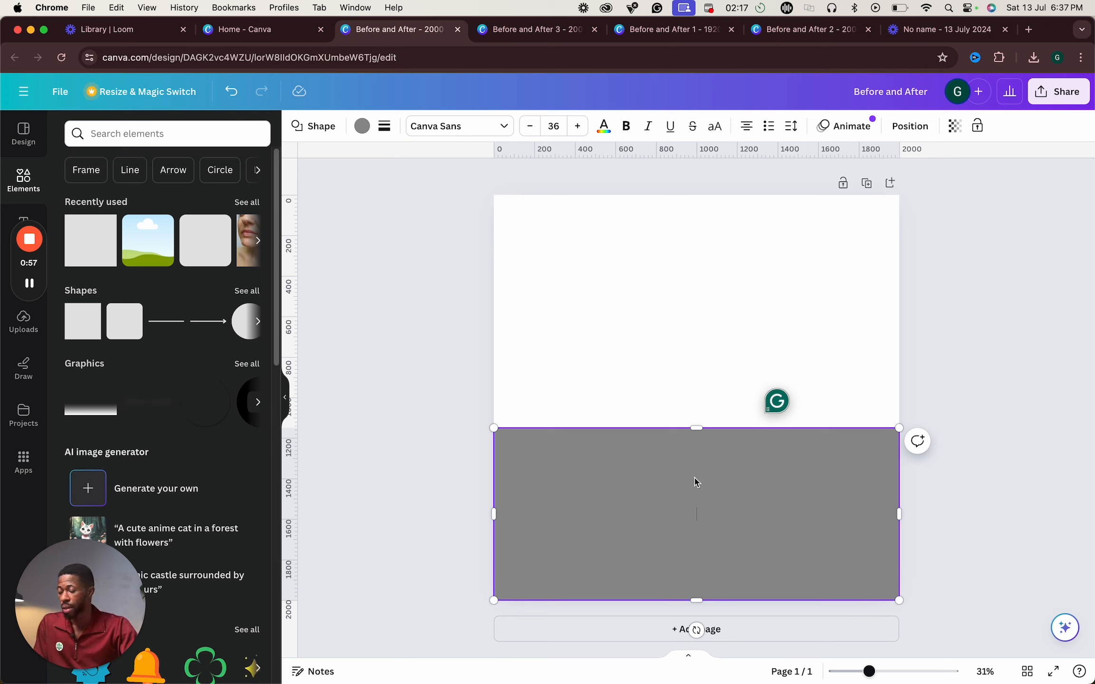
# - Search the design templates for logo
pyautogui.click(21, 137)
pyautogui.click(139, 130)
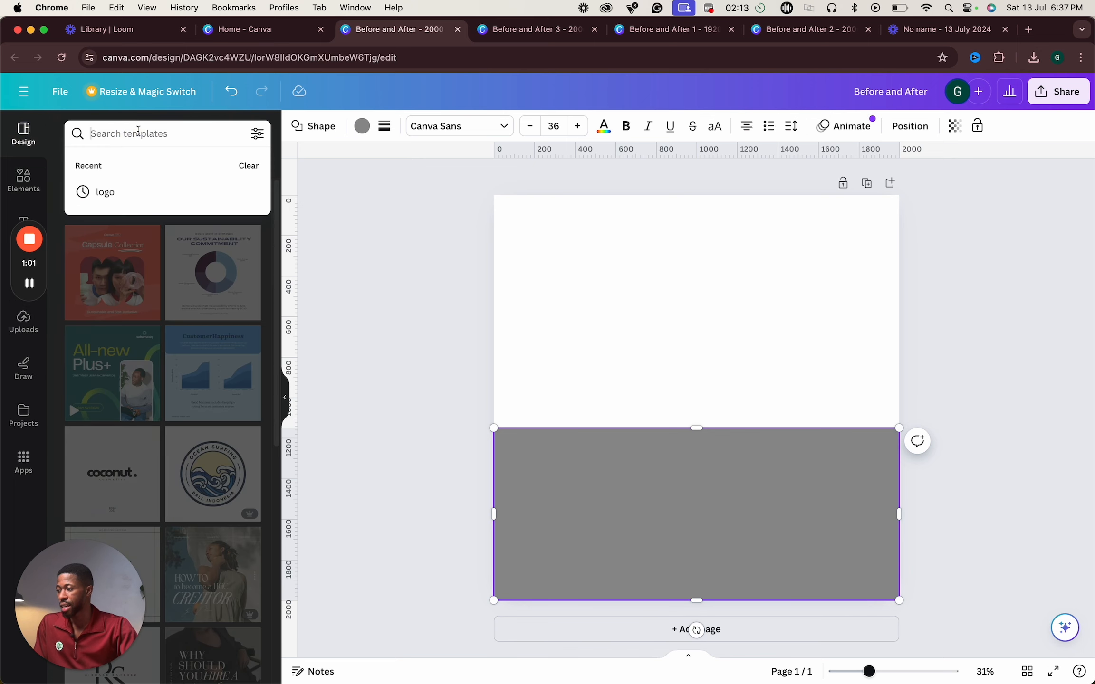
pyautogui.write('logo')
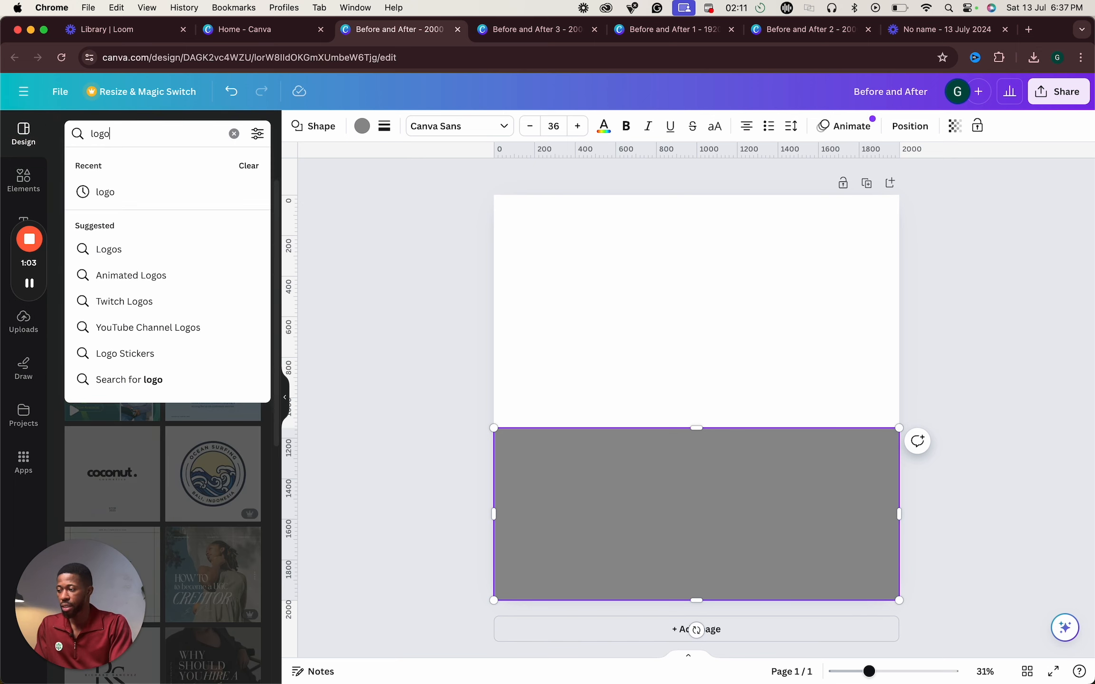
pyautogui.press('Return')
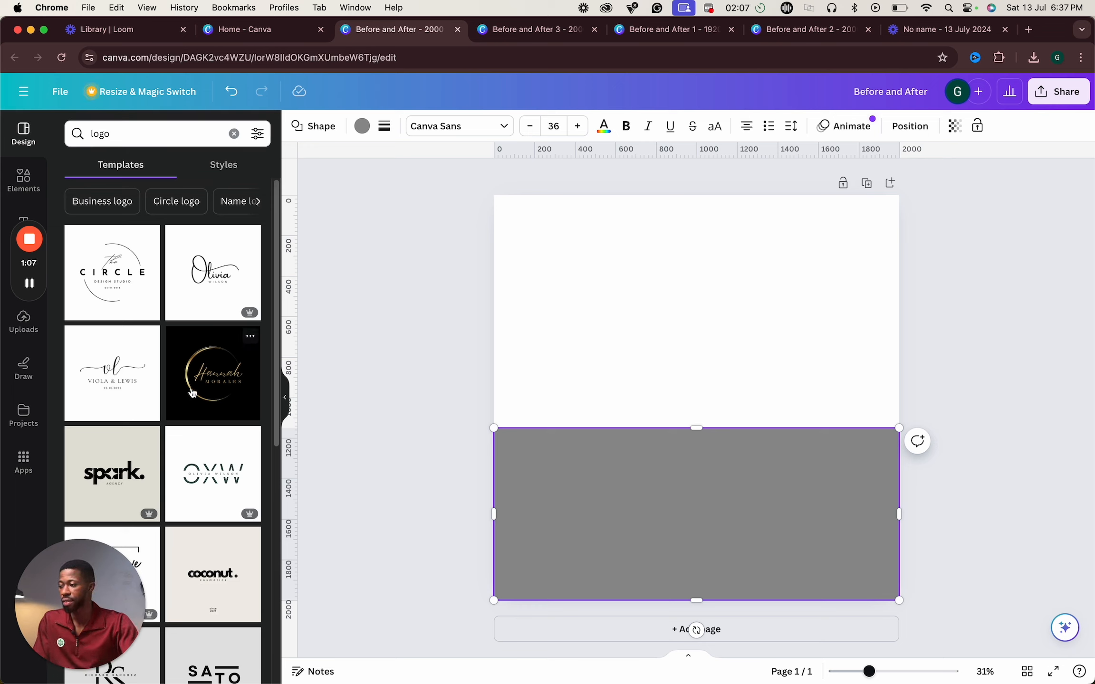
pyautogui.scroll(-6, 193, 393)
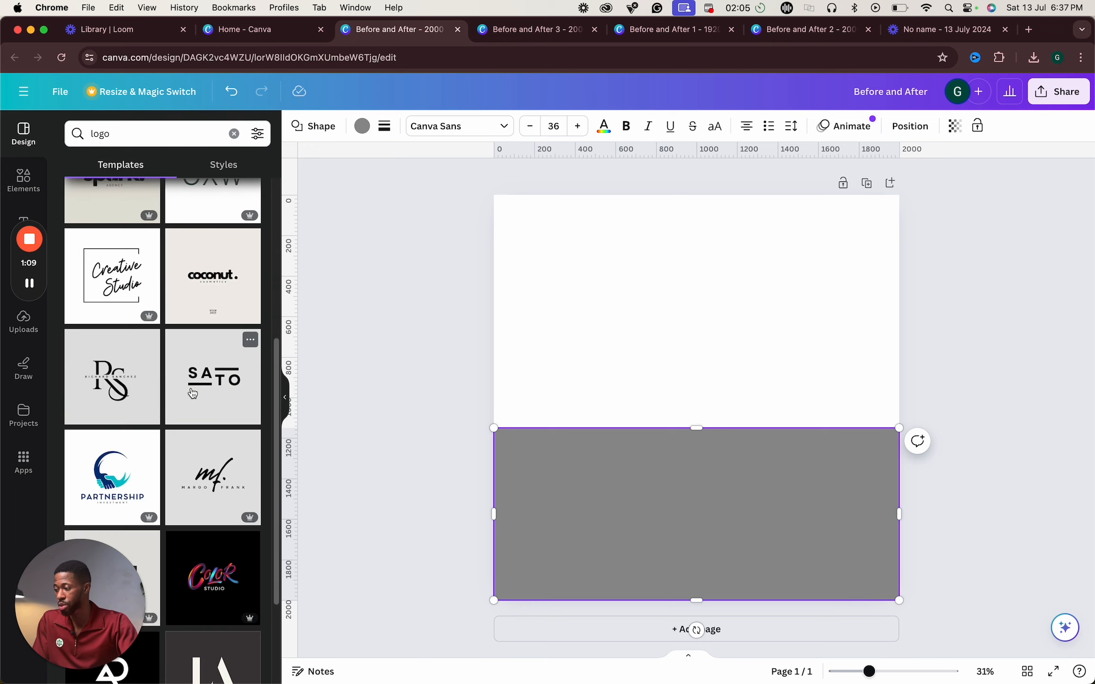
pyautogui.click(112, 481)
pyautogui.click(671, 430)
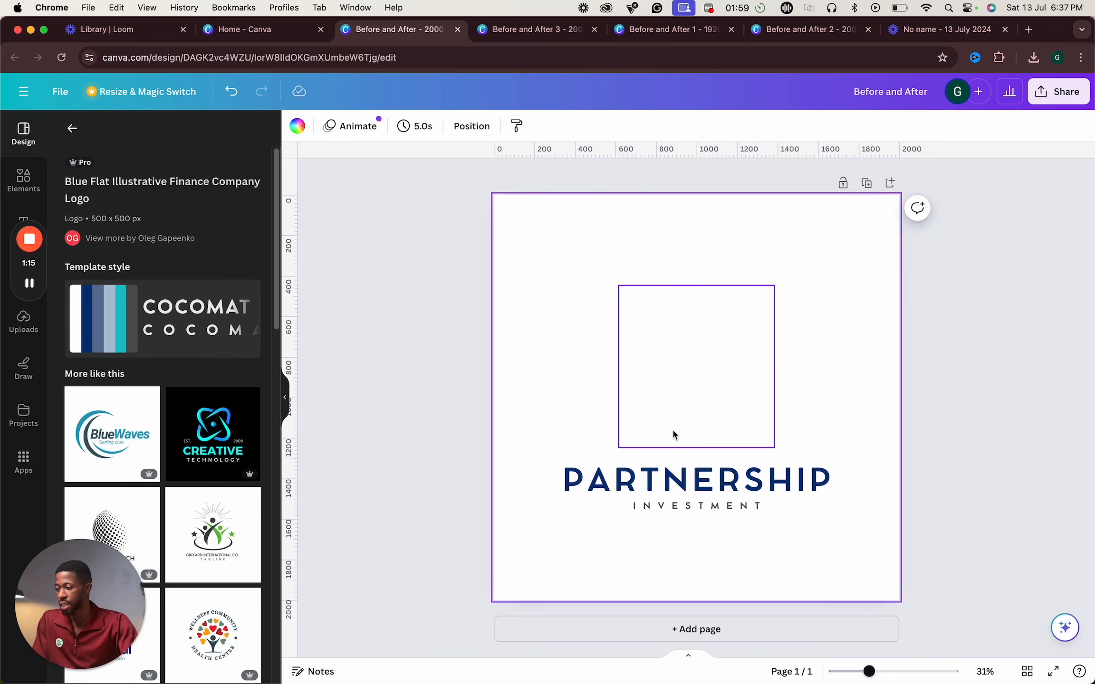
pyautogui.click(800, 475)
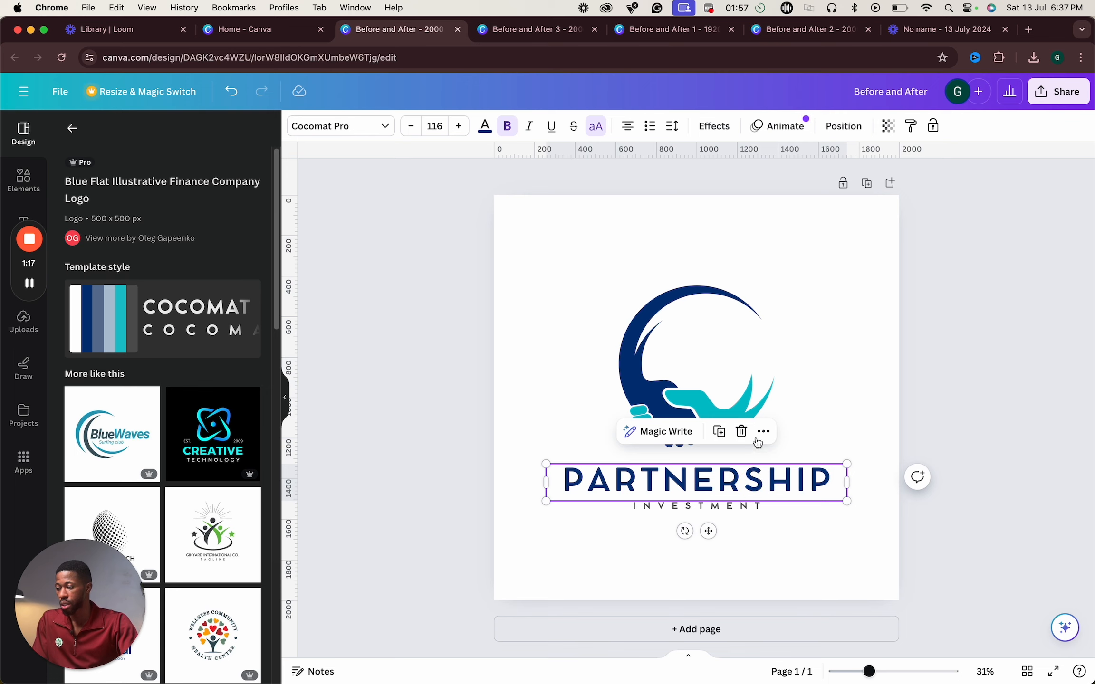
pyautogui.press('super+z')
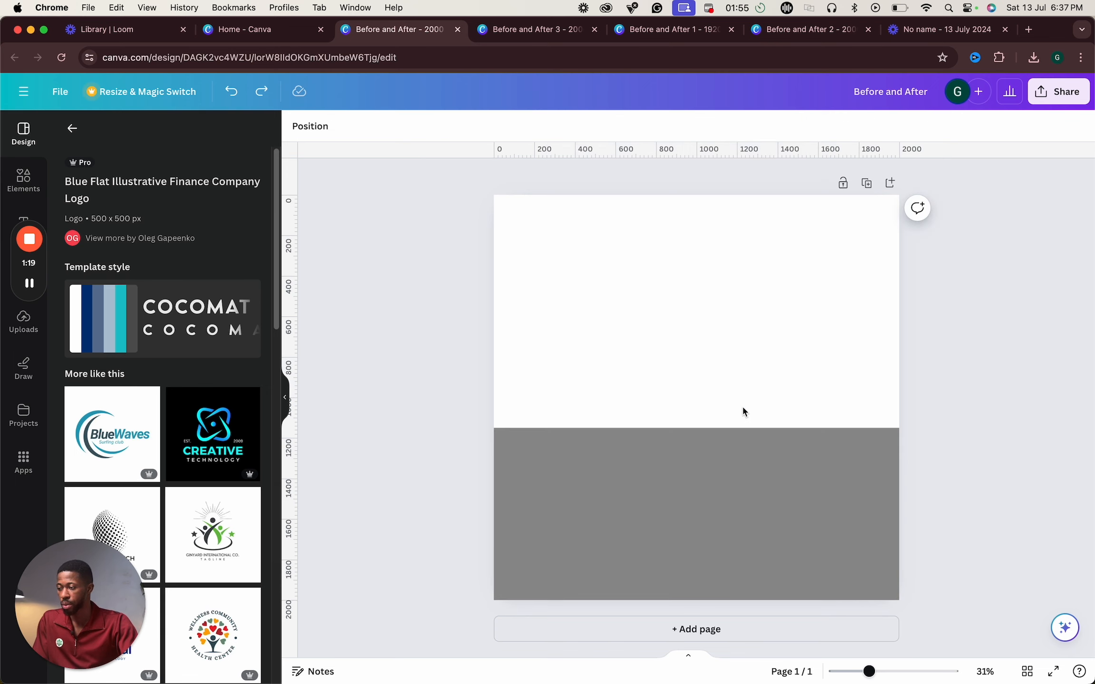
# - Add a second page and apply the Green and Black Minimalist Education Logo template to it
pyautogui.click(890, 183)
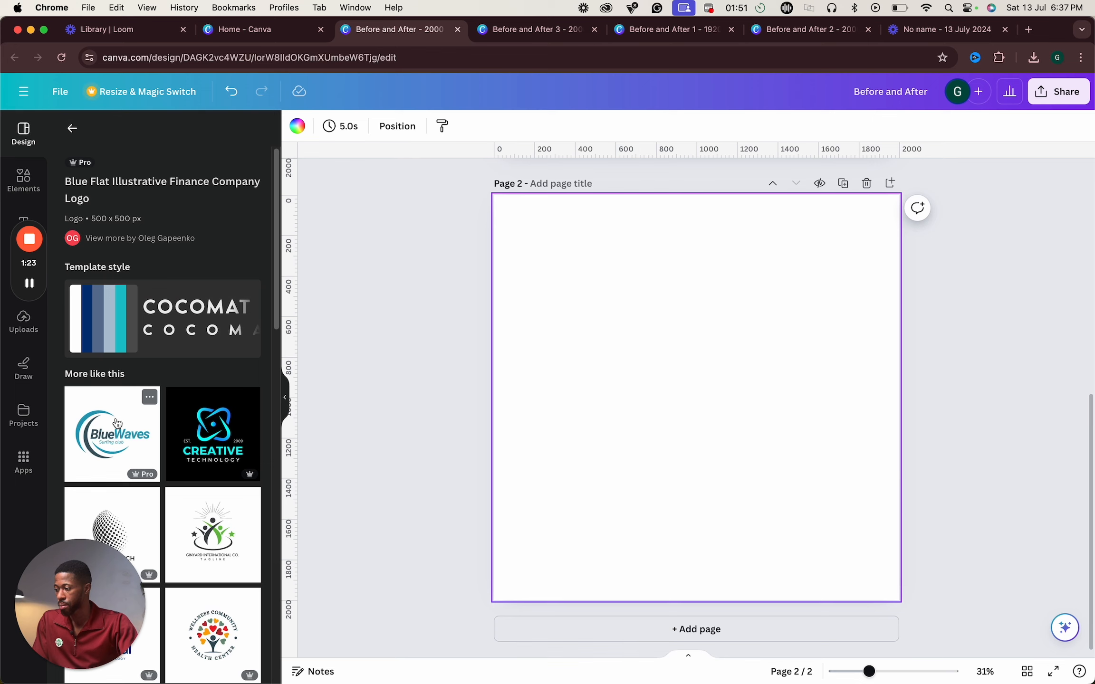
pyautogui.scroll(-2, 157, 475)
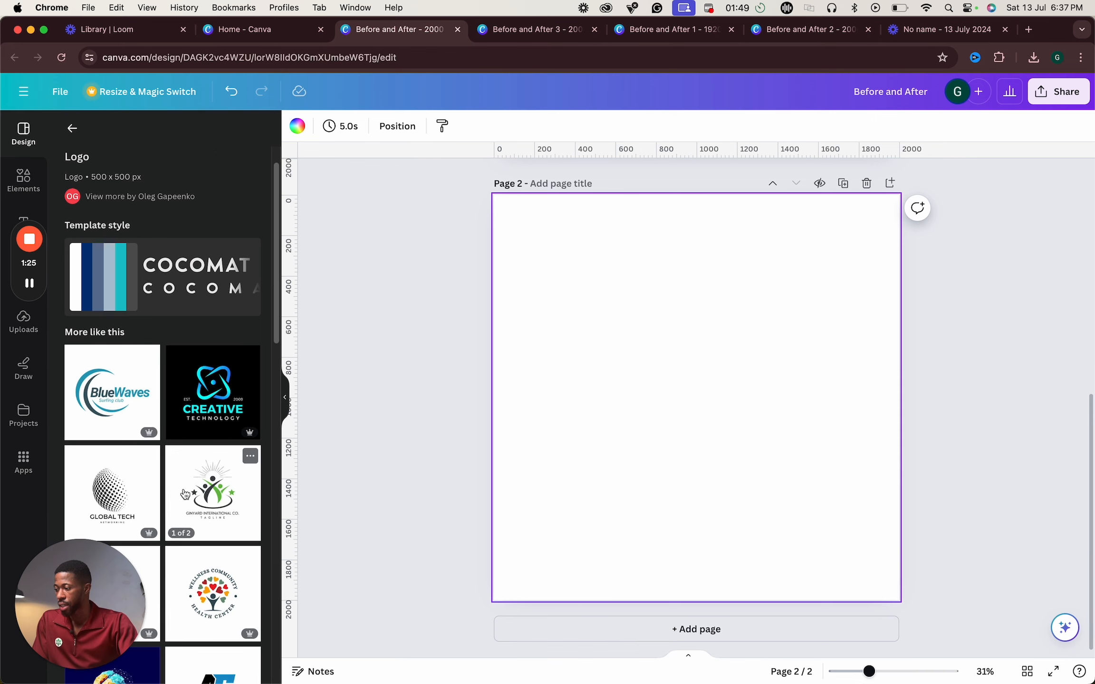
pyautogui.scroll(-3, 225, 514)
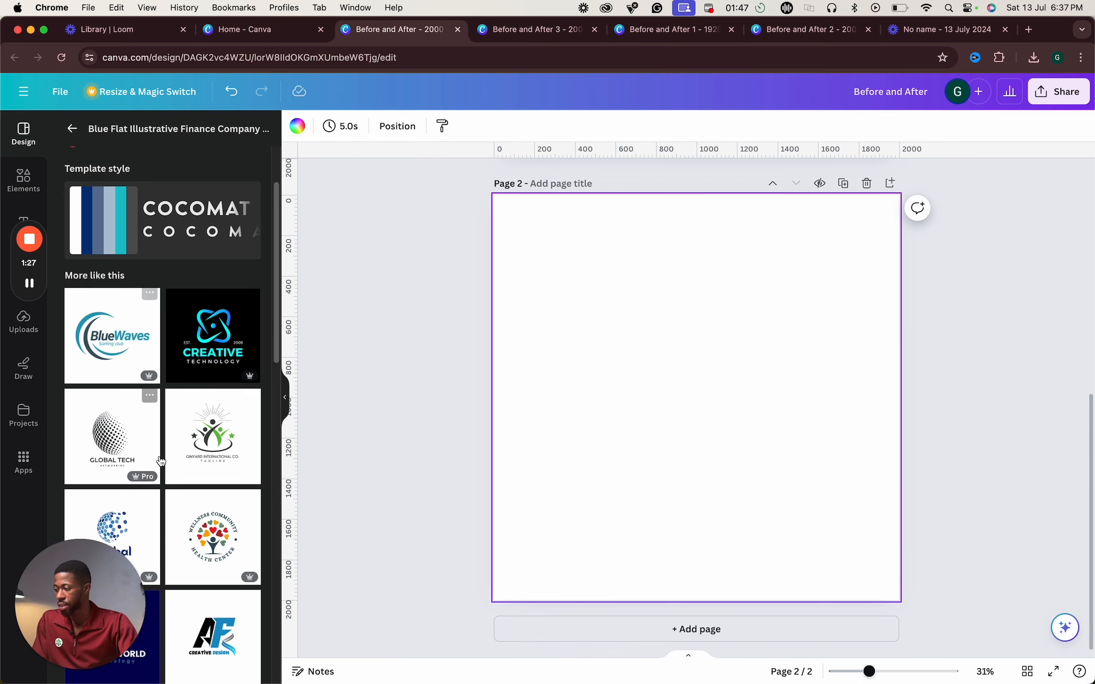
pyautogui.scroll(-1, 204, 478)
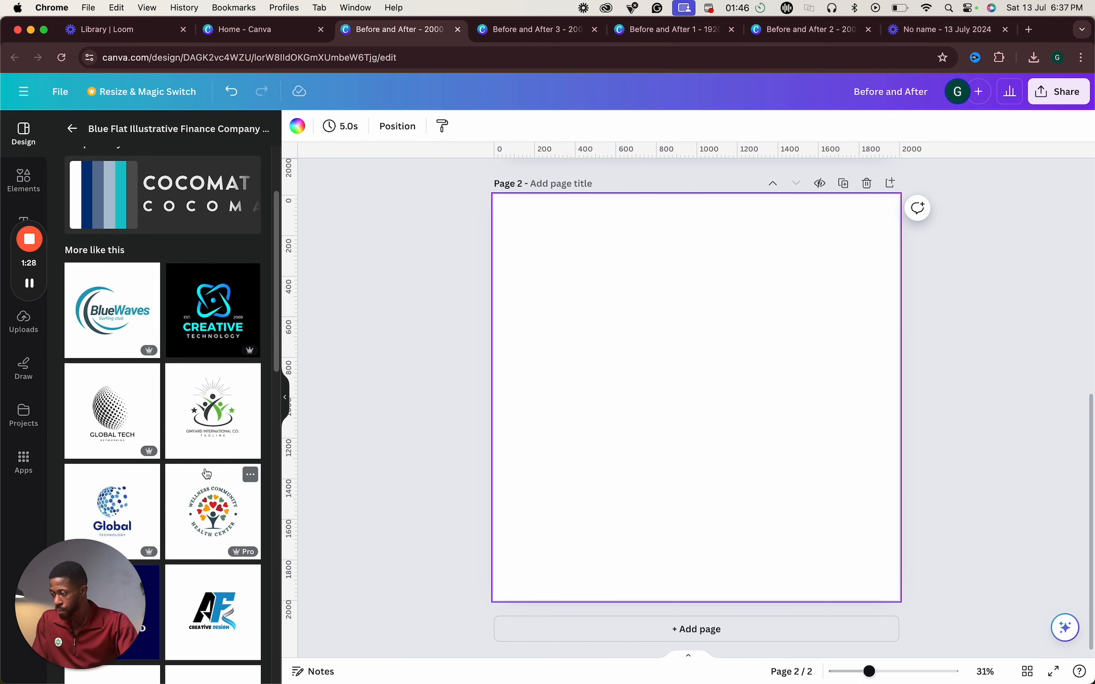
pyautogui.click(214, 406)
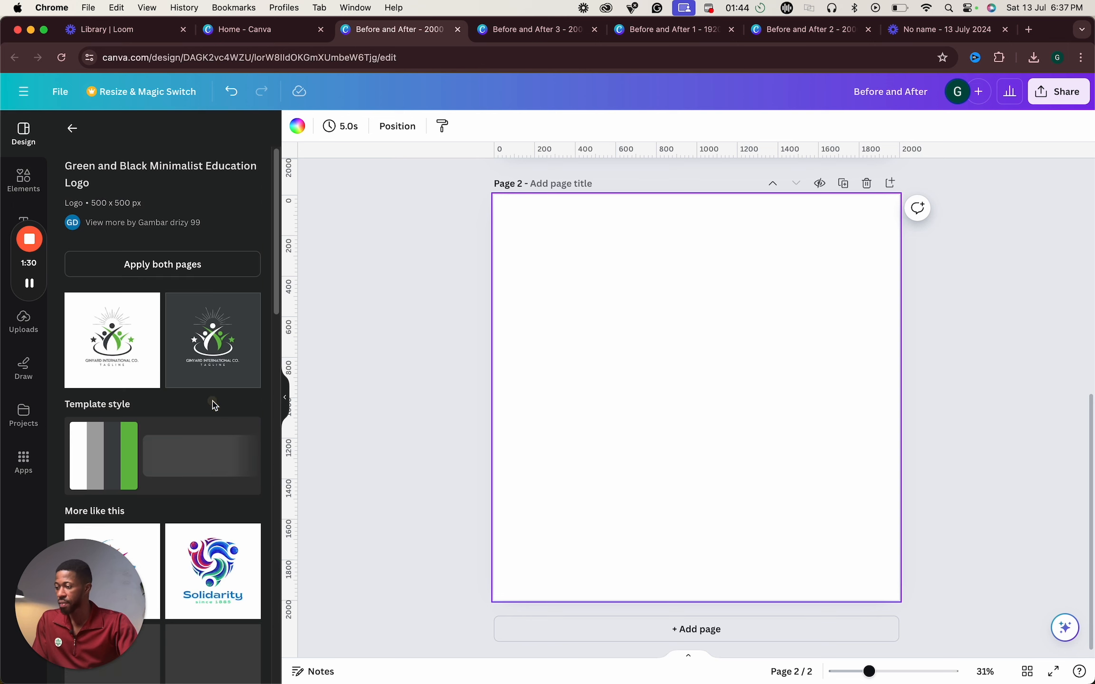
pyautogui.click(96, 354)
# - Select the logo's sunburst, figures and text elements and group them together
pyautogui.click(685, 285)
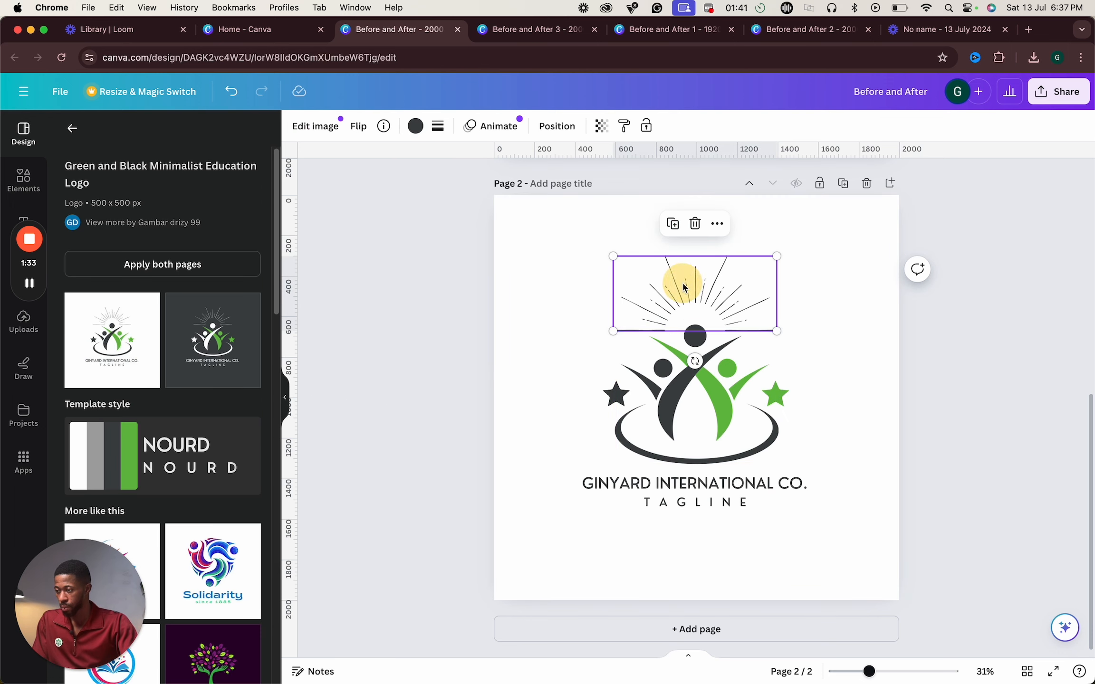
pyautogui.keyDown('shift'); pyautogui.click(699, 395); pyautogui.keyUp('shift')
pyautogui.keyDown('shift'); pyautogui.click(715, 483); pyautogui.keyUp('shift')
pyautogui.keyDown('shift'); pyautogui.click(720, 499); pyautogui.keyUp('shift')
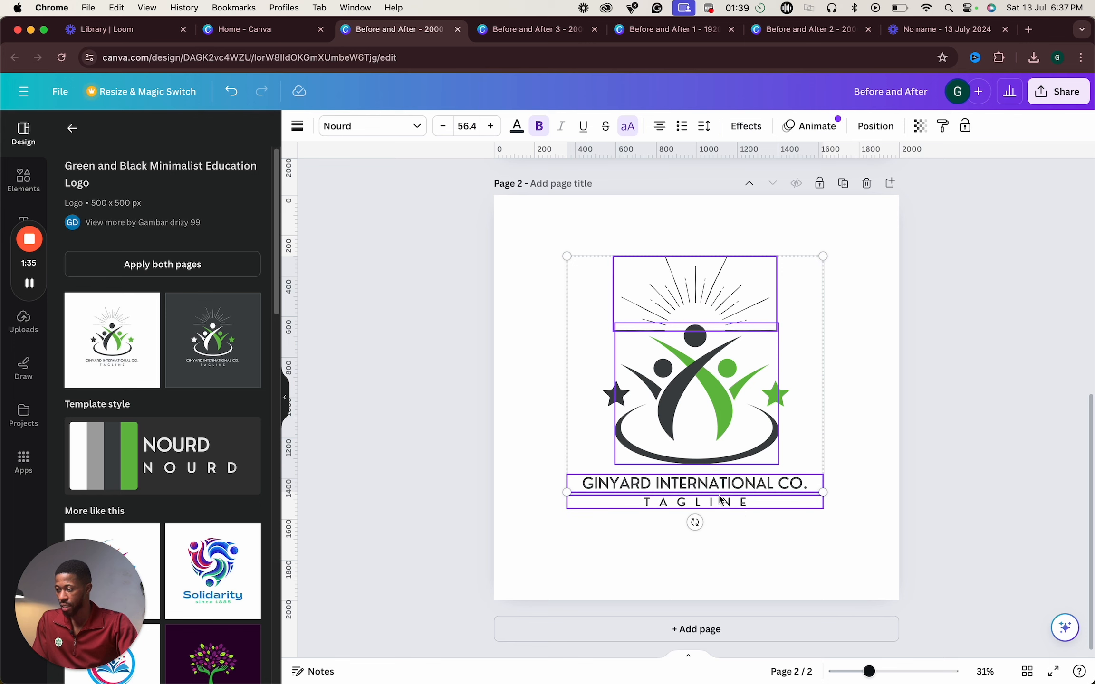
pyautogui.rightClick(720, 499)
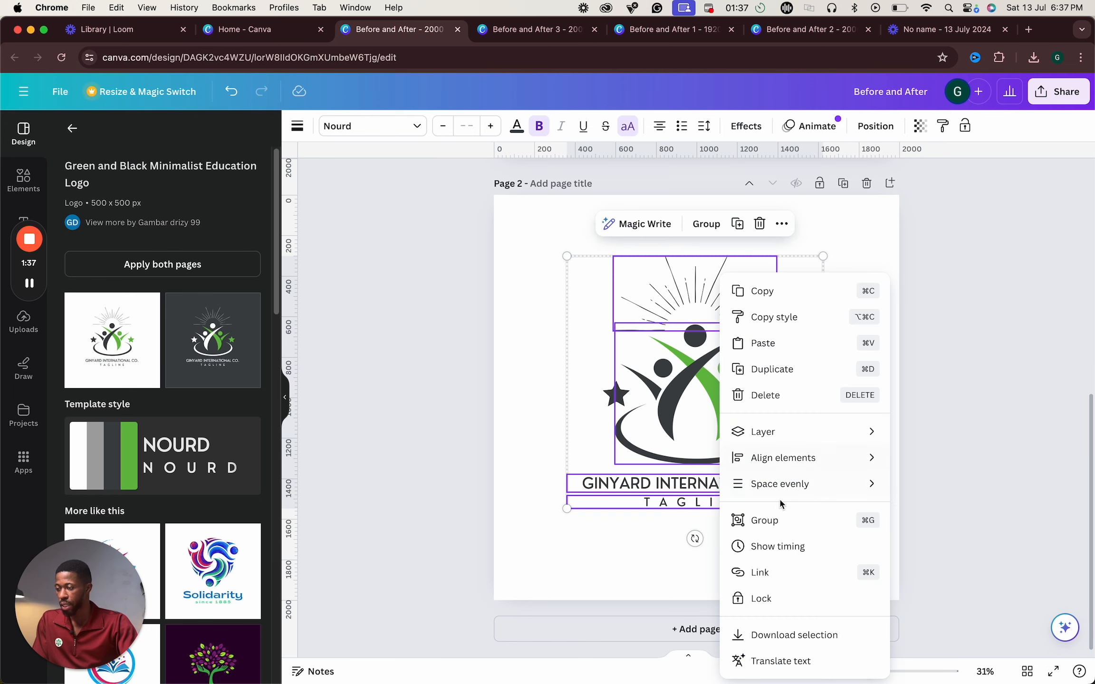
pyautogui.click(763, 521)
pyautogui.scroll(6, 726, 407)
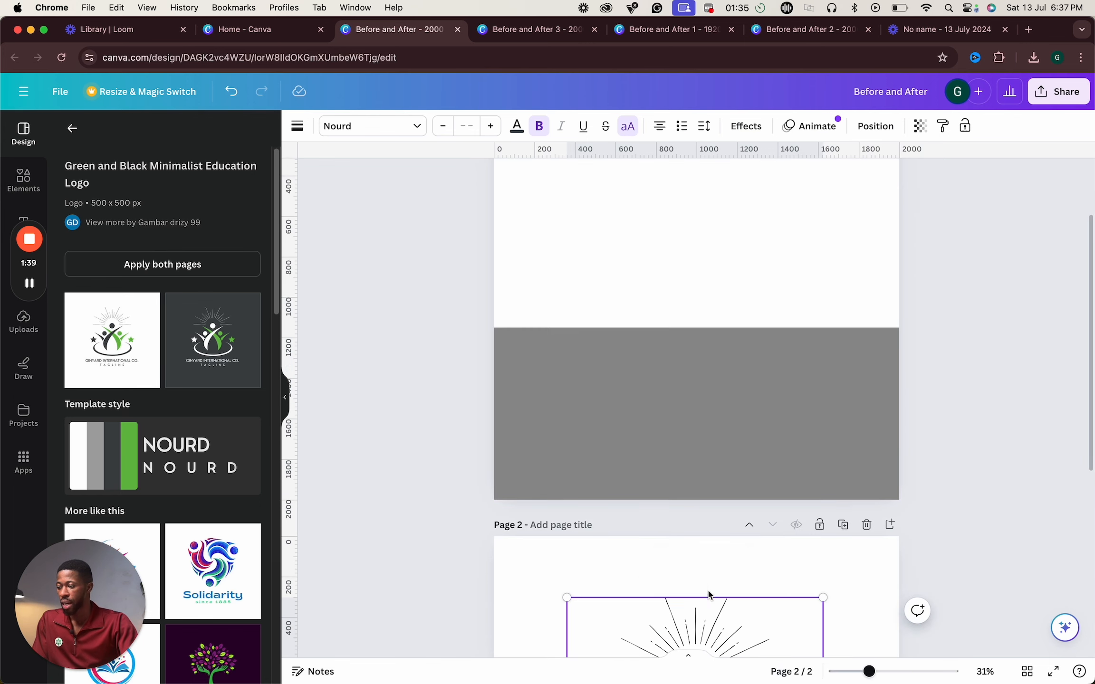
pyautogui.scroll(-5, 743, 601)
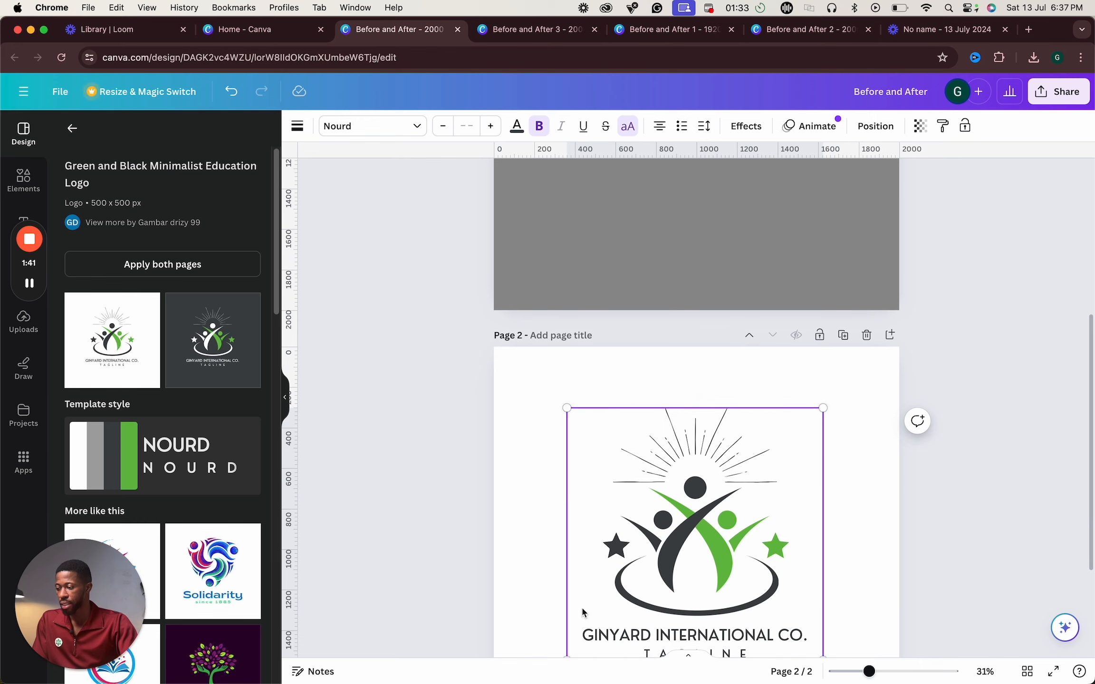
pyautogui.scroll(-2, 581, 607)
pyautogui.moveTo(567, 564); pyautogui.dragTo(697, 436)
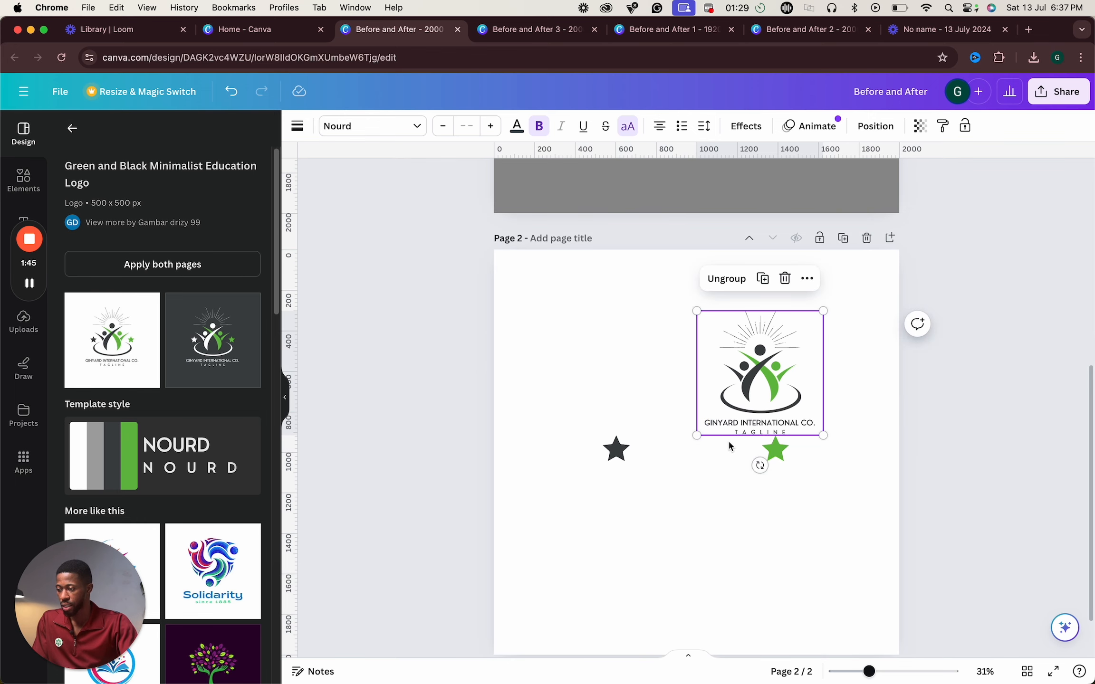
pyautogui.press('super+z')
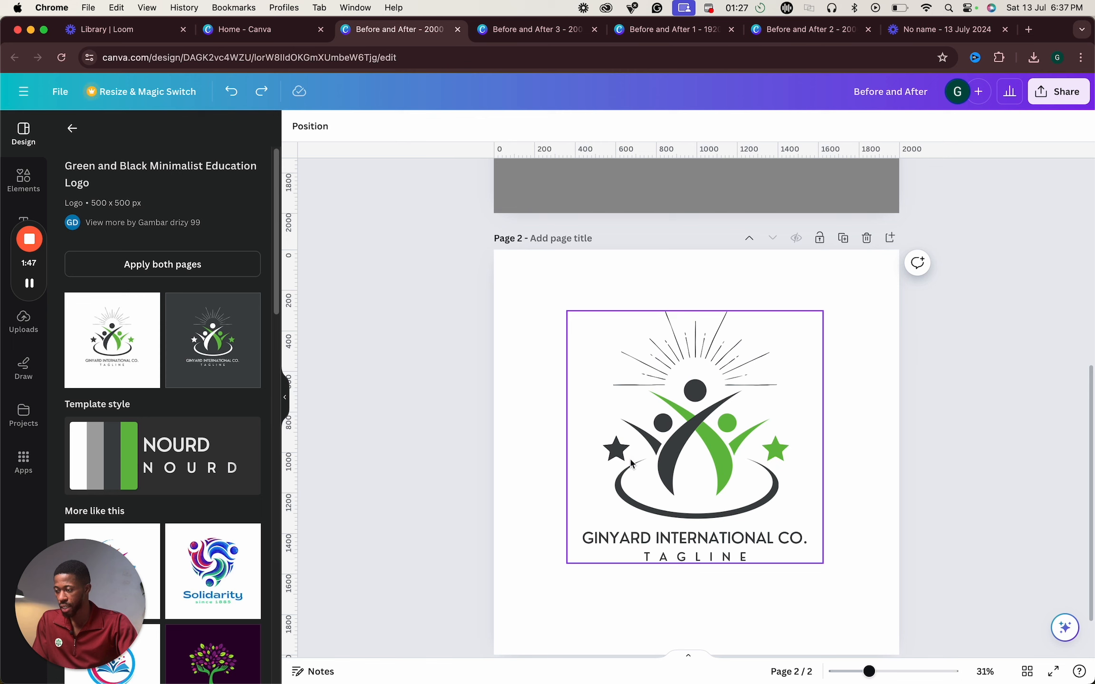
# - Open the layers list and group both stars with the rest of the logo
pyautogui.click(631, 463)
pyautogui.rightClick(611, 439)
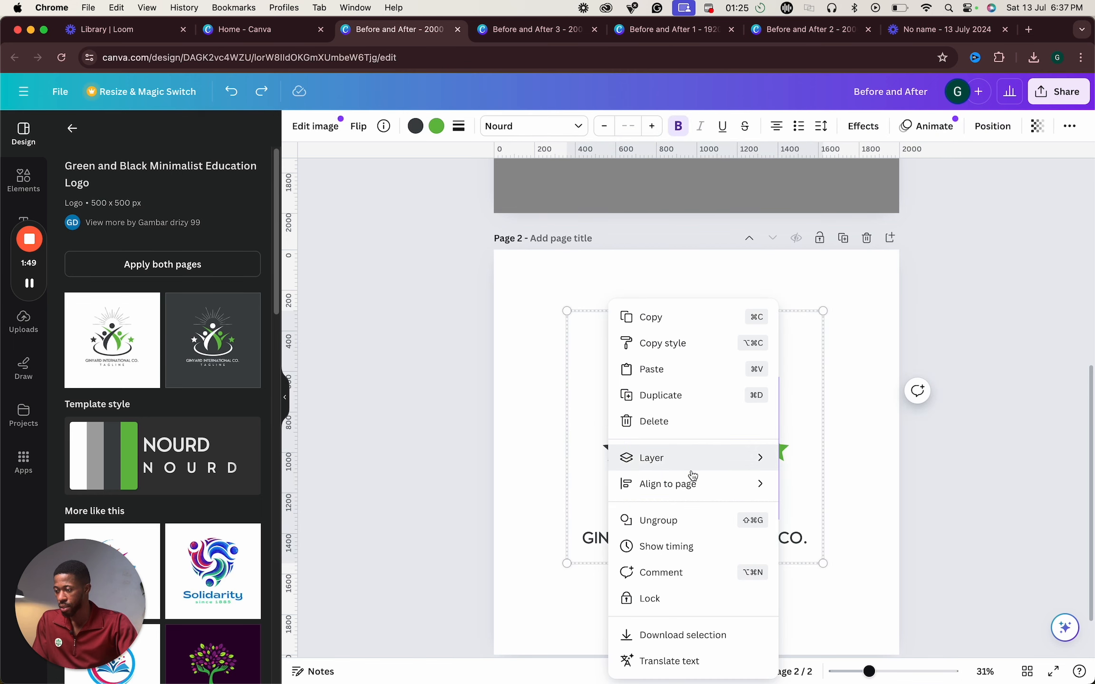
pyautogui.moveTo(702, 458)
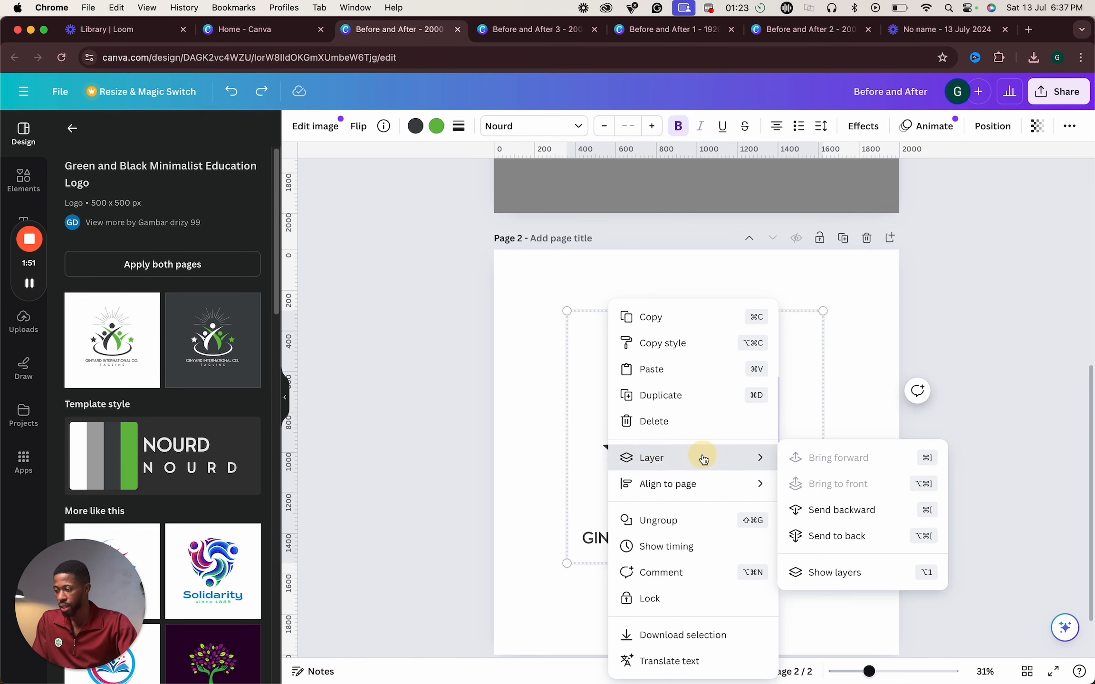
pyautogui.click(834, 572)
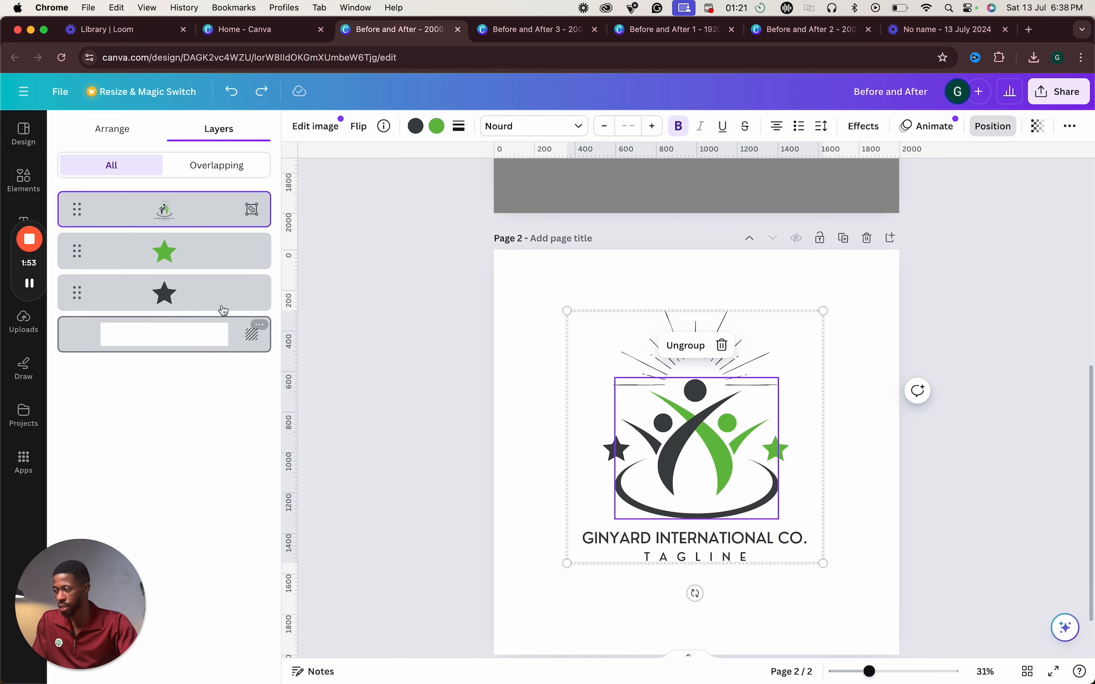
pyautogui.keyDown('shift'); pyautogui.click(193, 285); pyautogui.keyUp('shift')
pyautogui.keyDown('shift'); pyautogui.click(204, 260); pyautogui.keyUp('shift')
pyautogui.rightClick(204, 261)
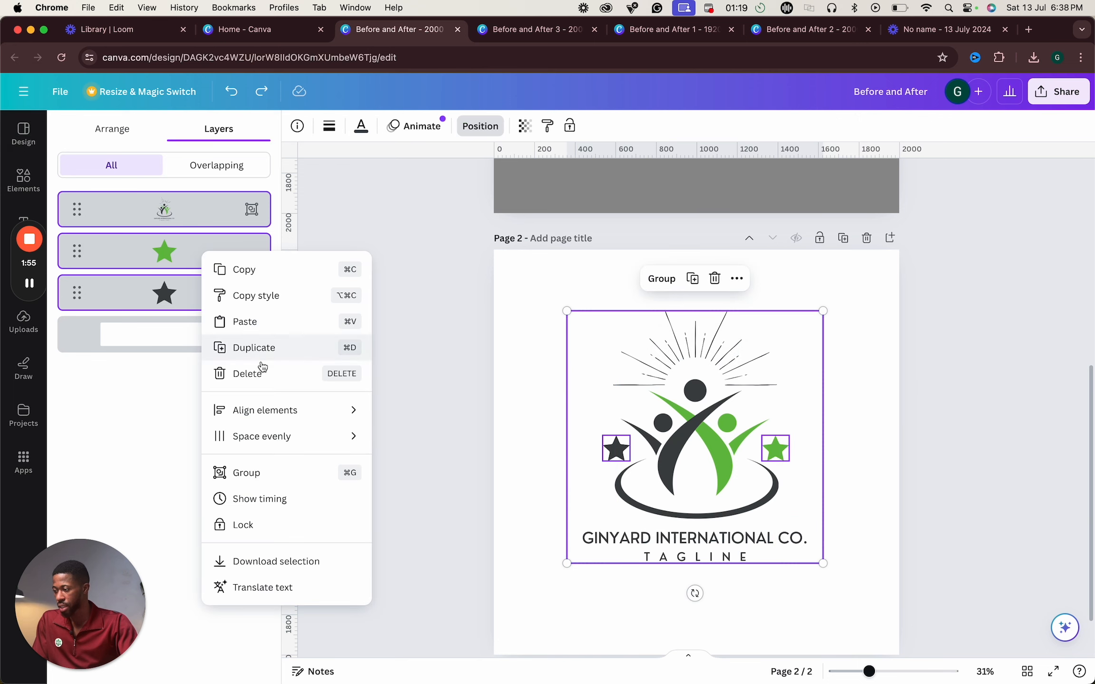
pyautogui.click(290, 468)
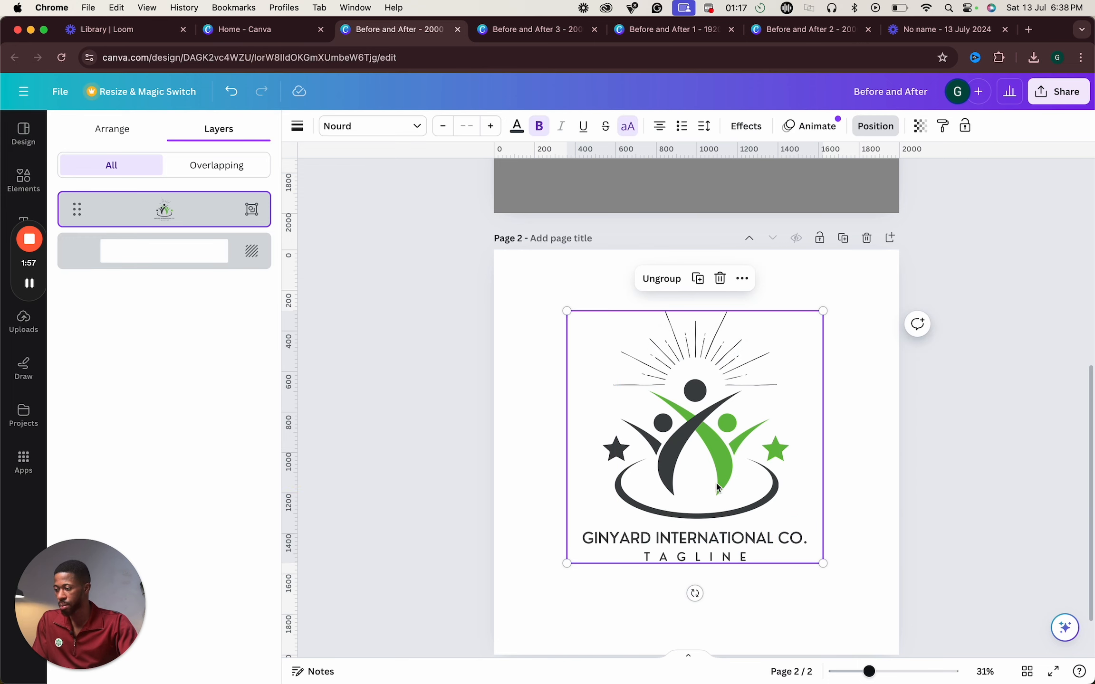
# - Shrink the grouped logo and move it onto page 1, centred near the top
pyautogui.moveTo(567, 564); pyautogui.dragTo(744, 378)
pyautogui.scroll(5, 777, 303)
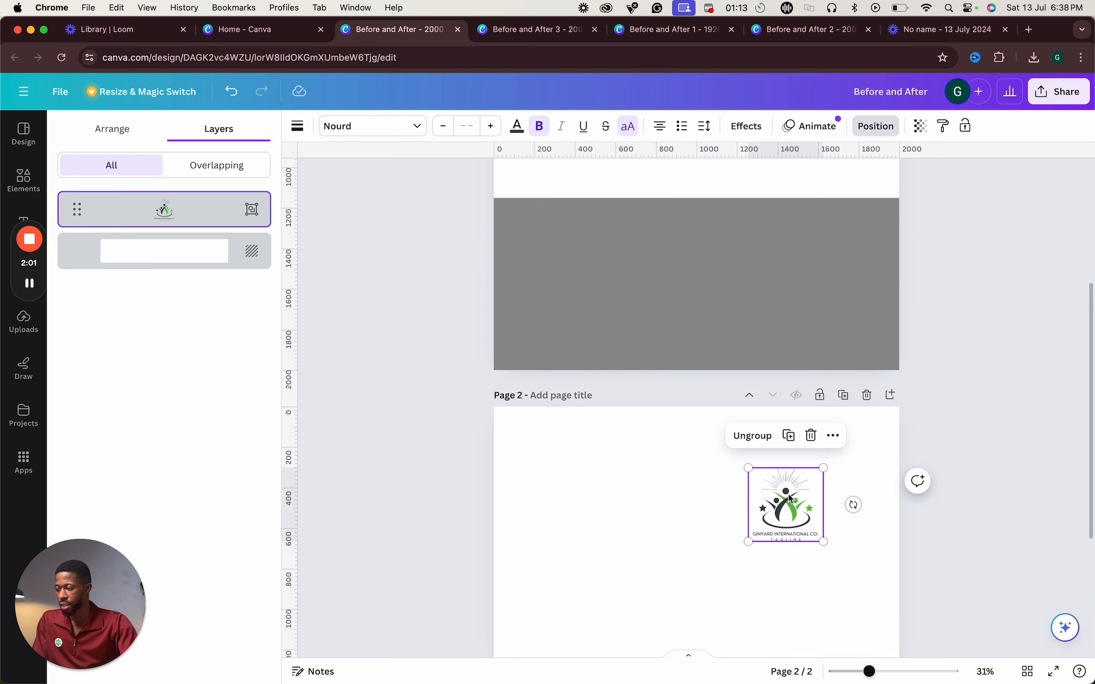
pyautogui.moveTo(785, 505); pyautogui.dragTo(657, 210)
pyautogui.scroll(5, 658, 222)
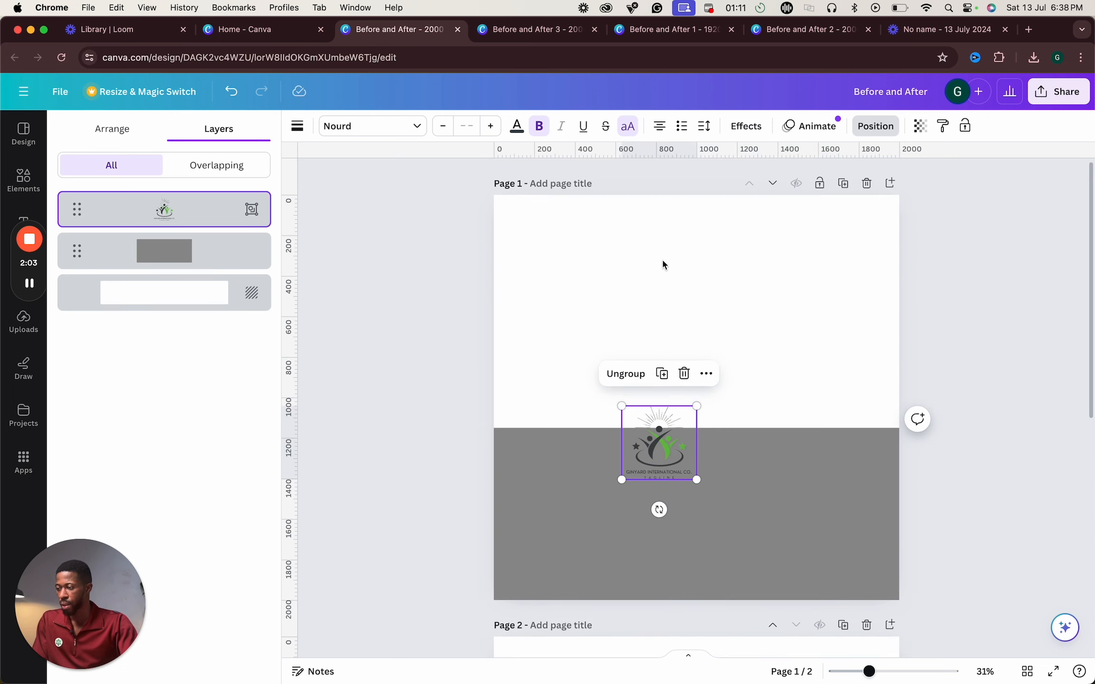
pyautogui.moveTo(658, 428); pyautogui.dragTo(696, 240)
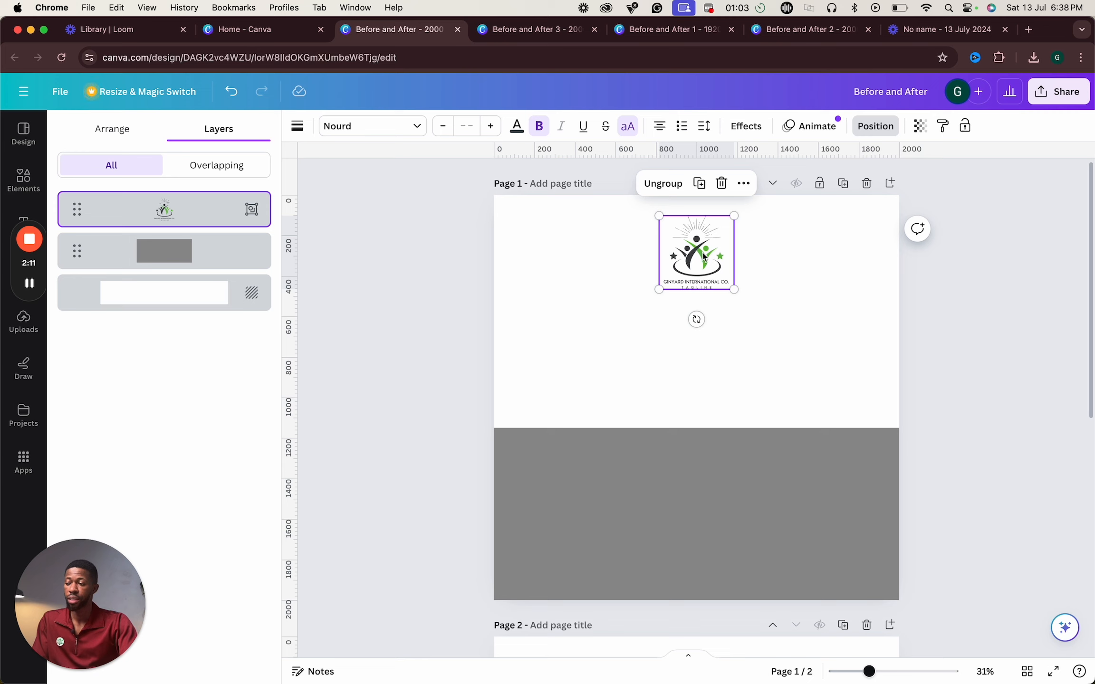
pyautogui.moveTo(705, 257)
pyautogui.mouseDown()
pyautogui.moveTo(699, 234)
pyautogui.moveTo(714, 252)
pyautogui.moveTo(703, 243)
pyautogui.mouseUp()
pyautogui.click(828, 286)
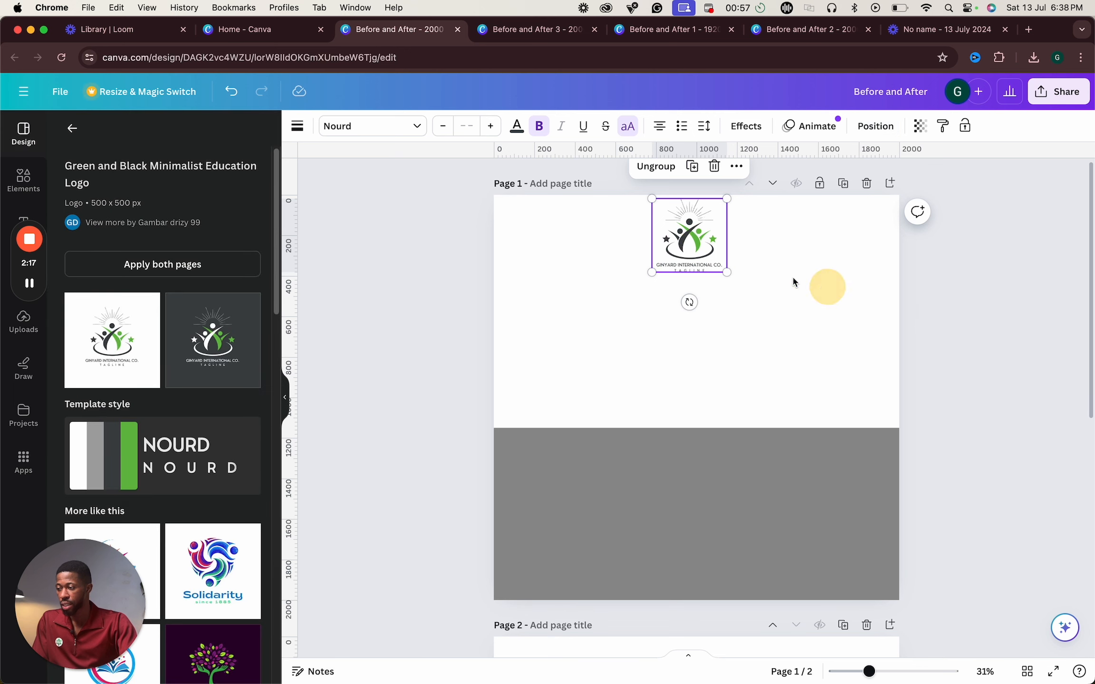
pyautogui.click(887, 301)
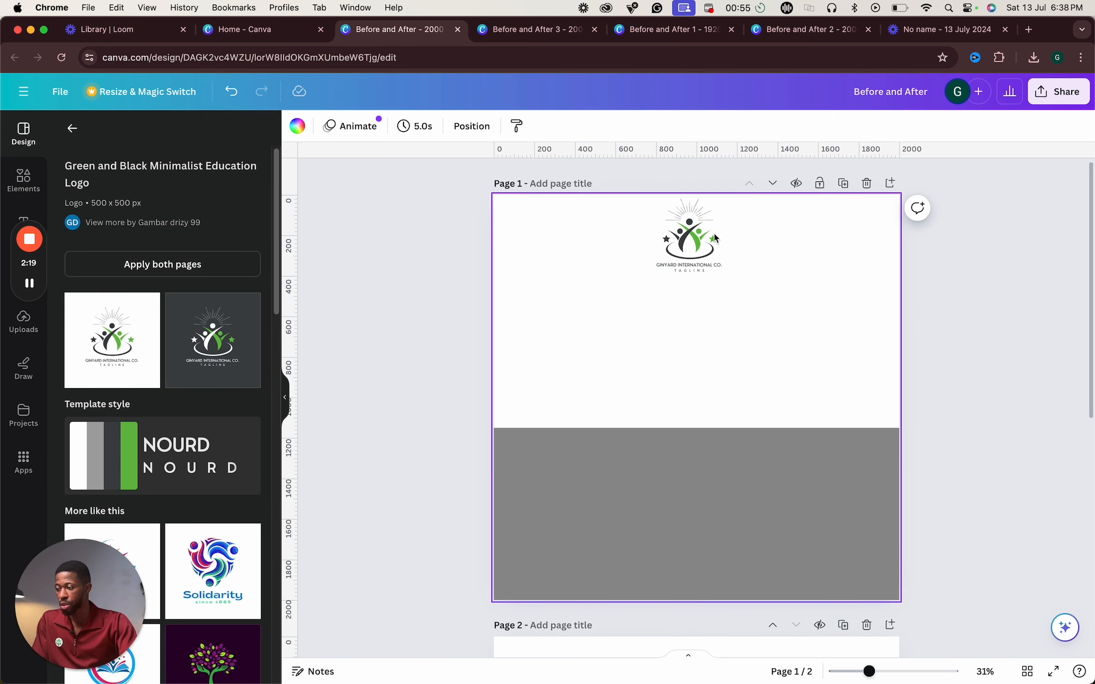
pyautogui.click(707, 475)
pyautogui.click(688, 247)
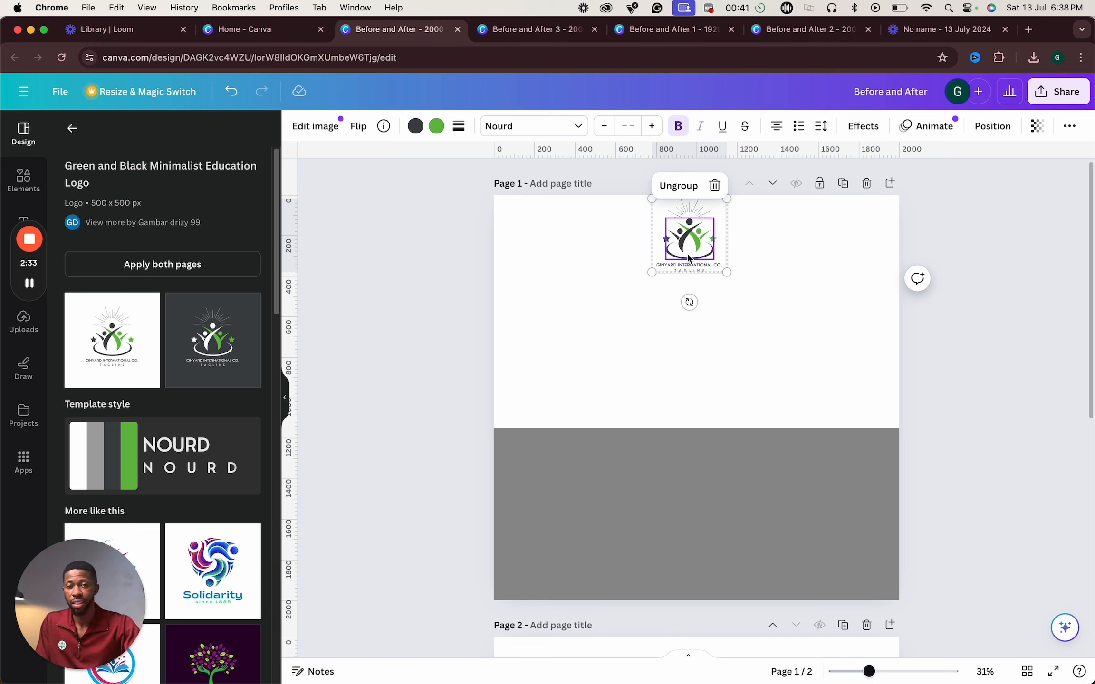
# - Change the lower grey rectangle's fill colour to black
pyautogui.click(595, 476)
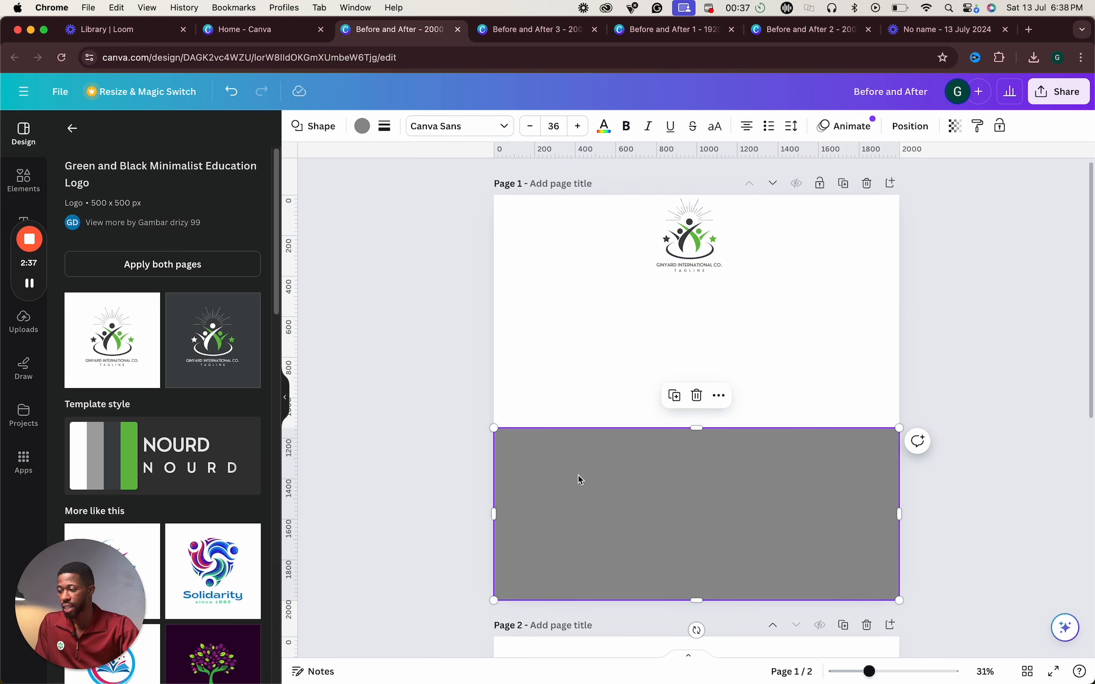
pyautogui.click(362, 128)
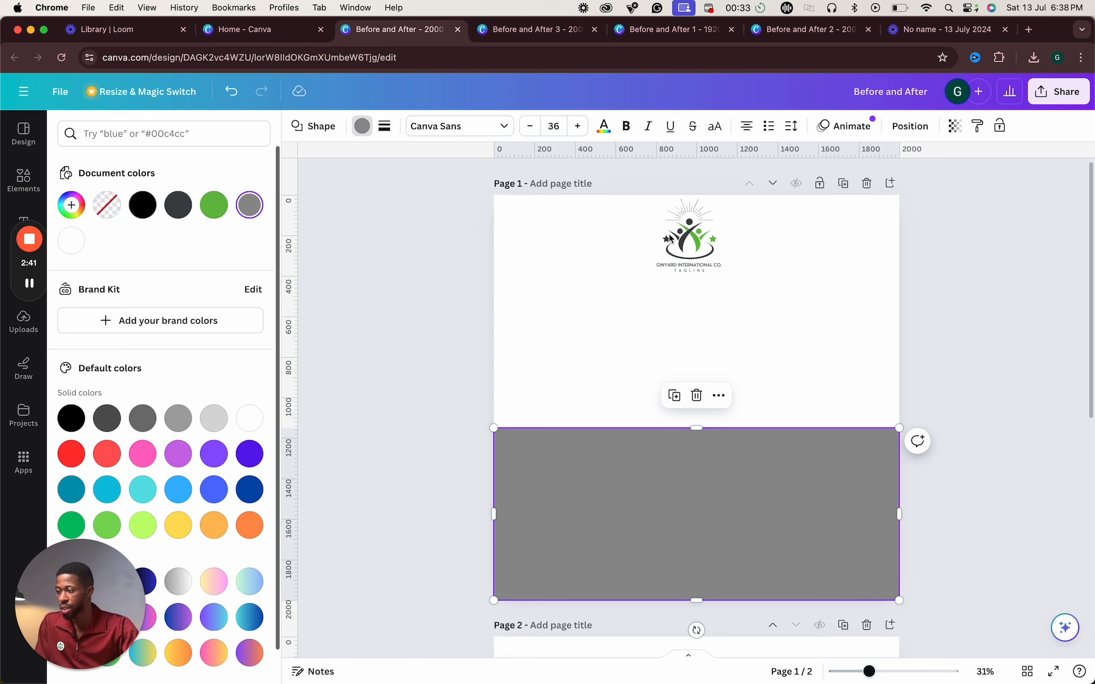
pyautogui.click(698, 241)
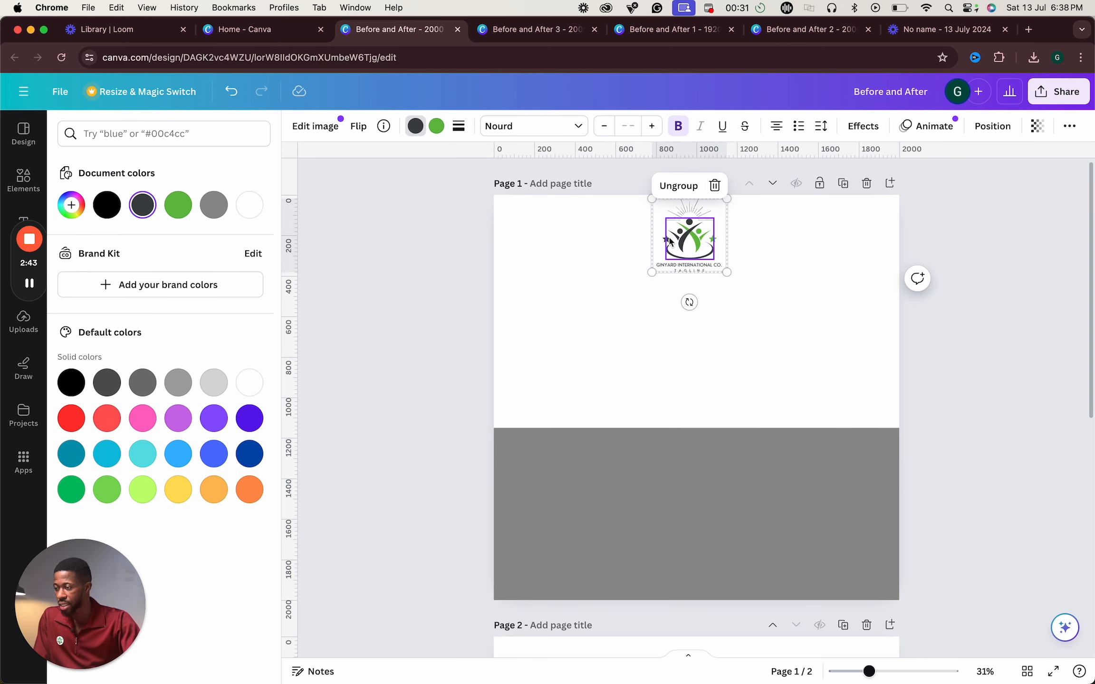
pyautogui.click(697, 513)
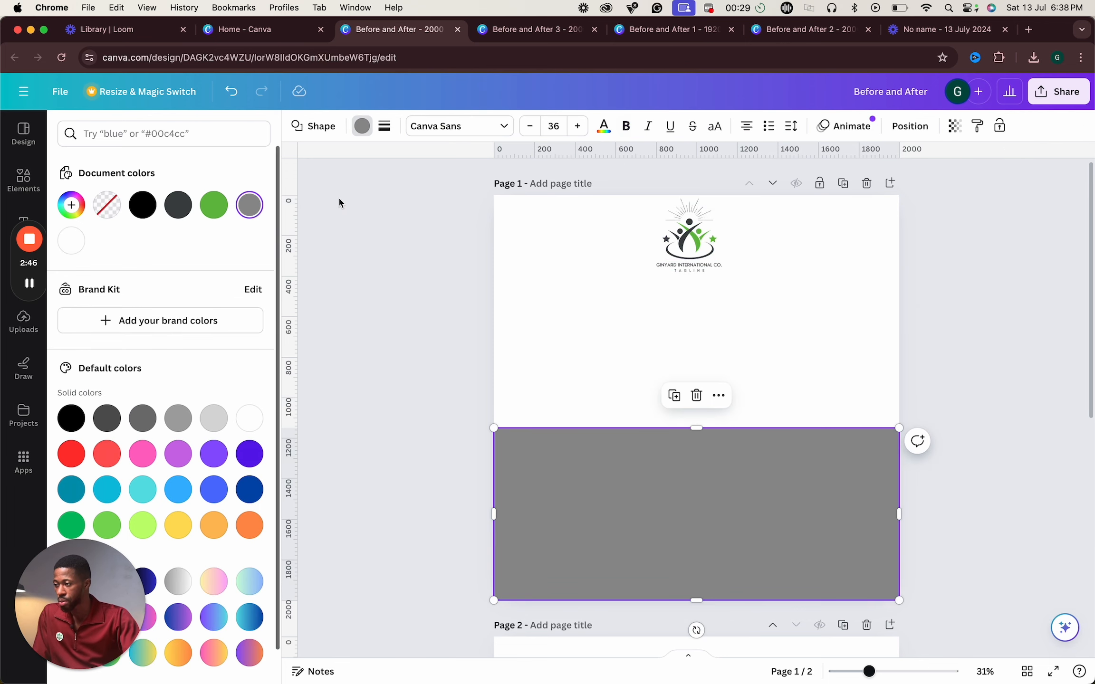
pyautogui.click(142, 206)
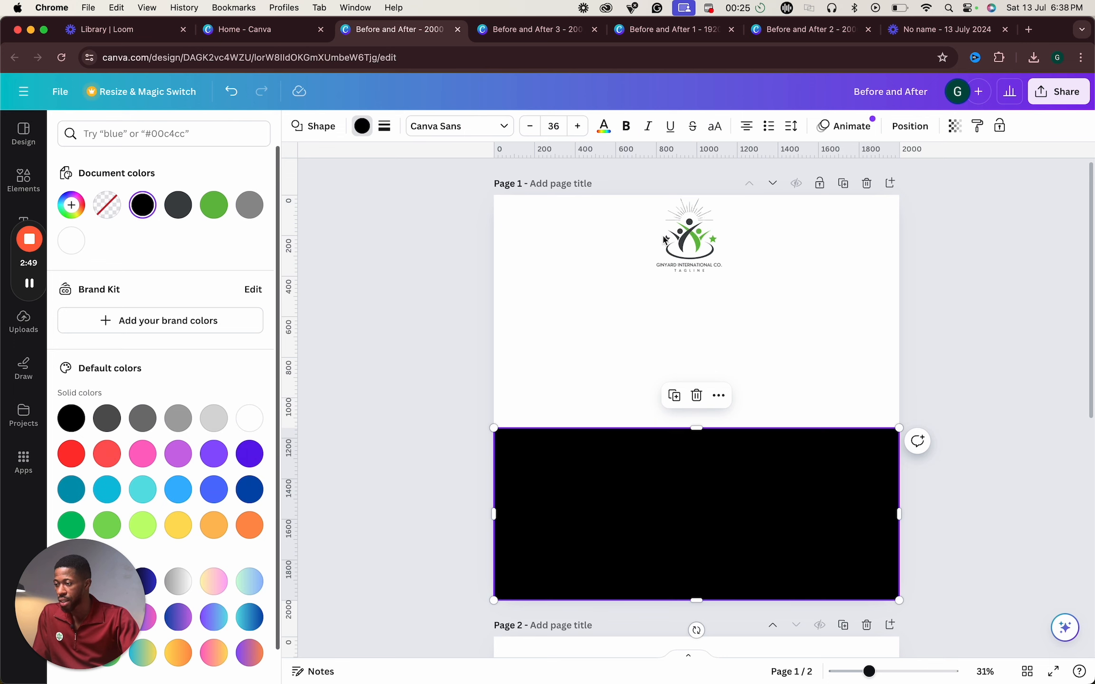
# - Ungroup the logo on page 1
pyautogui.click(690, 240)
pyautogui.rightClick(691, 244)
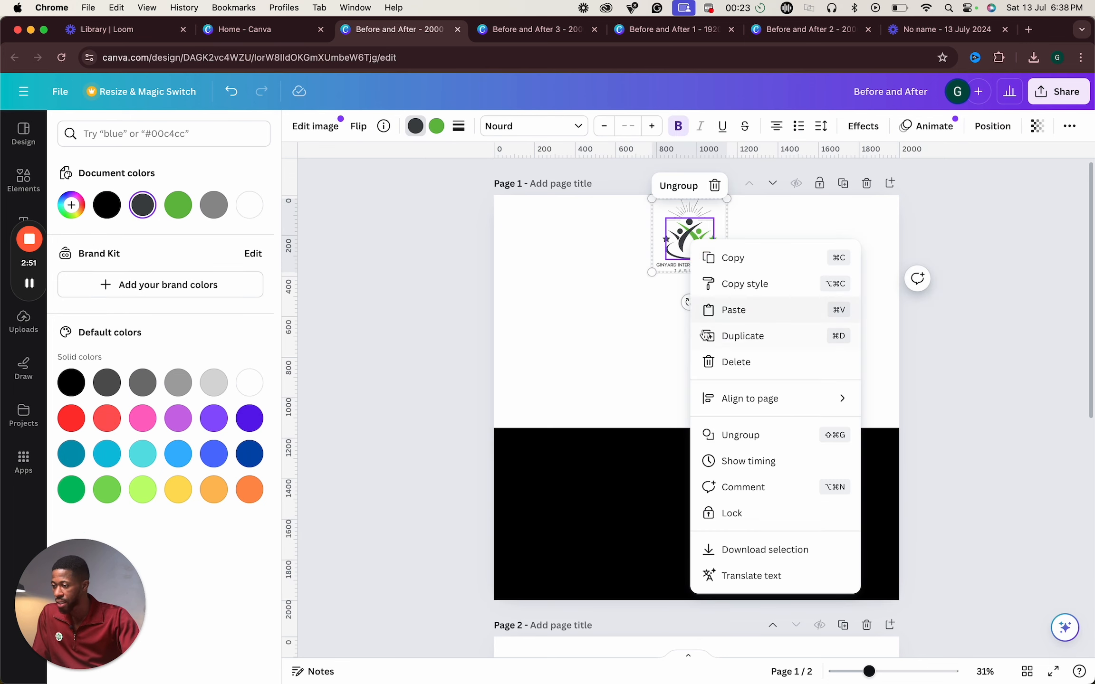
pyautogui.click(770, 435)
pyautogui.click(870, 387)
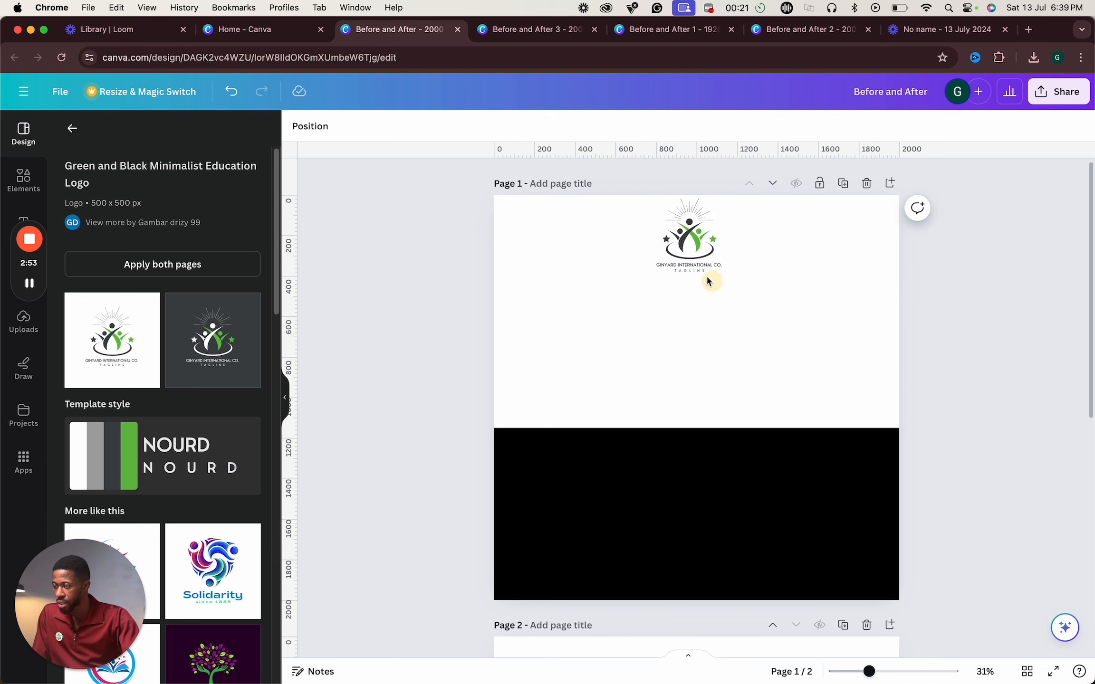
# - Recolour the lower black rectangle with the dark grey document colour
pyautogui.click(680, 245)
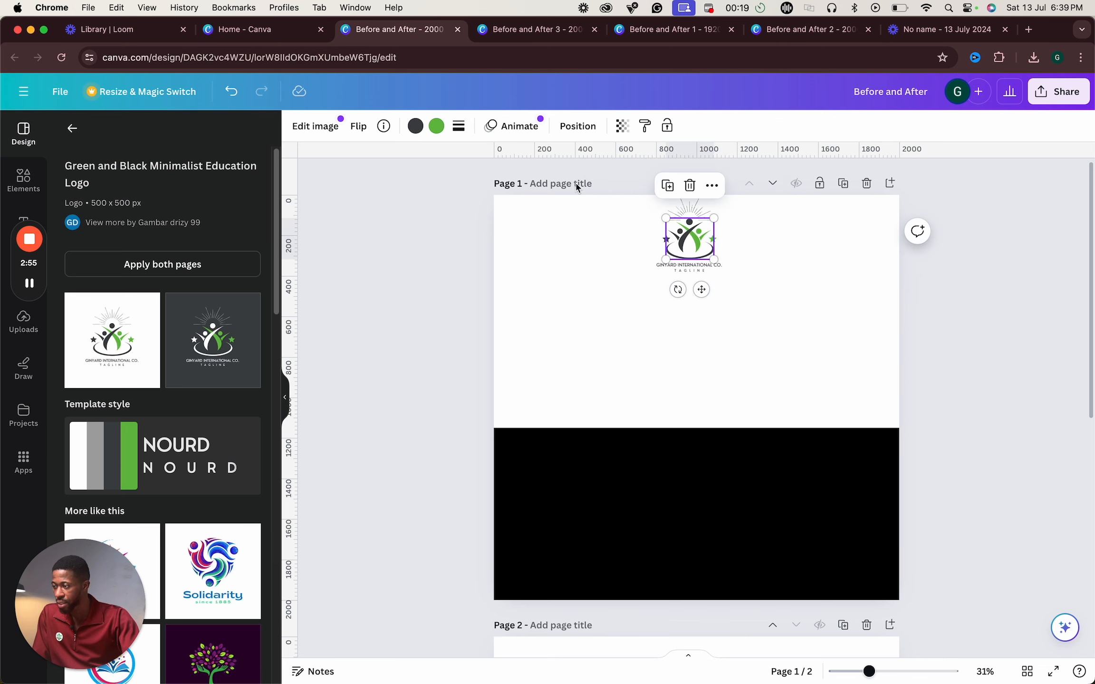
pyautogui.click(415, 126)
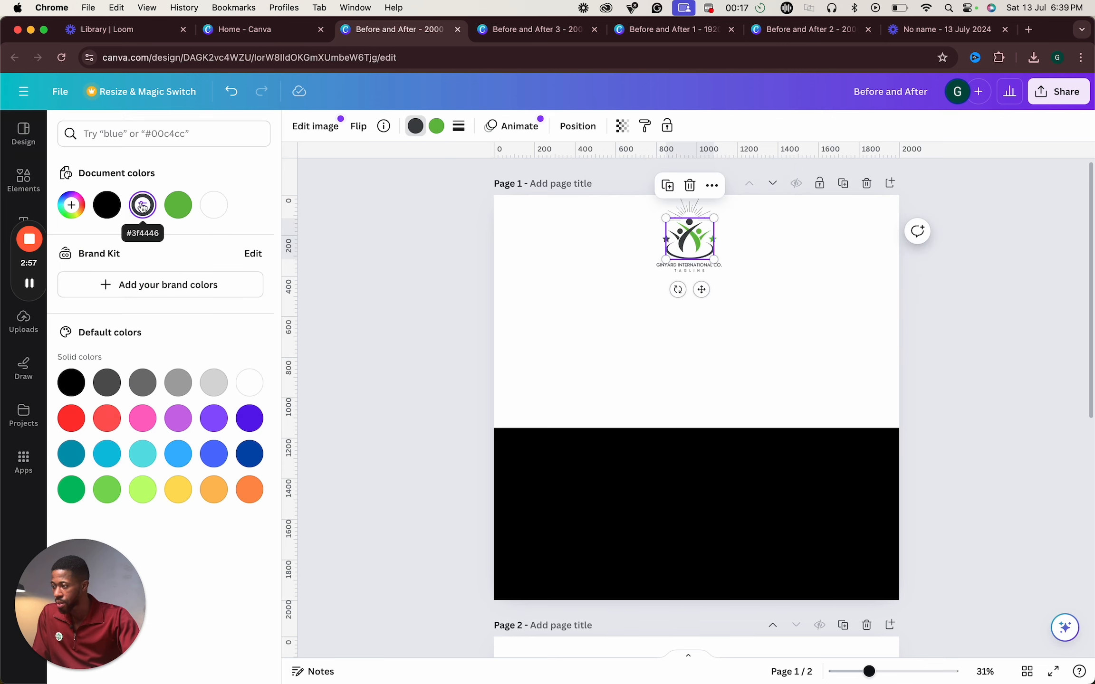
pyautogui.click(765, 520)
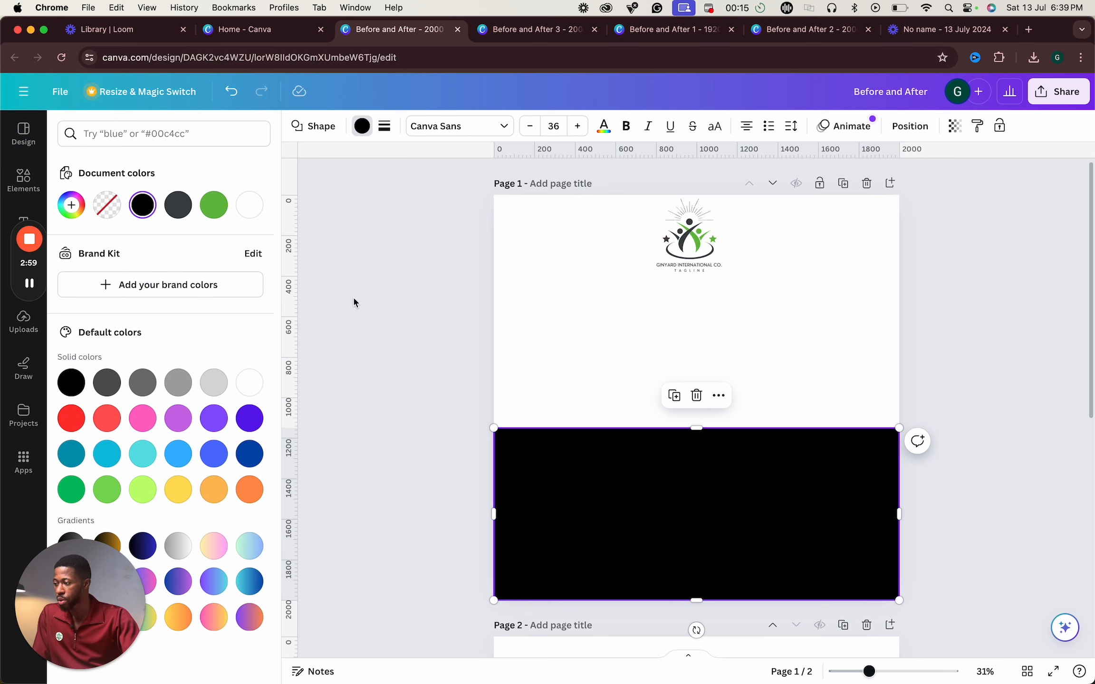
pyautogui.click(179, 205)
pyautogui.click(786, 505)
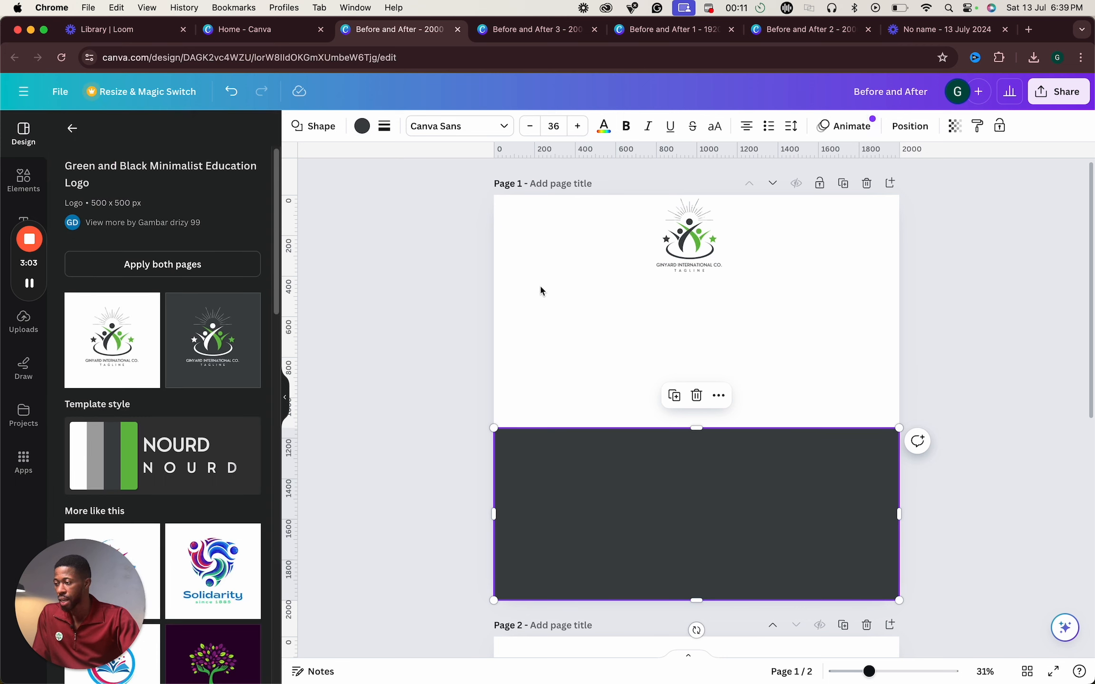
# - Set page 1's background colour to a pale green, #DFE9DA
pyautogui.click(546, 267)
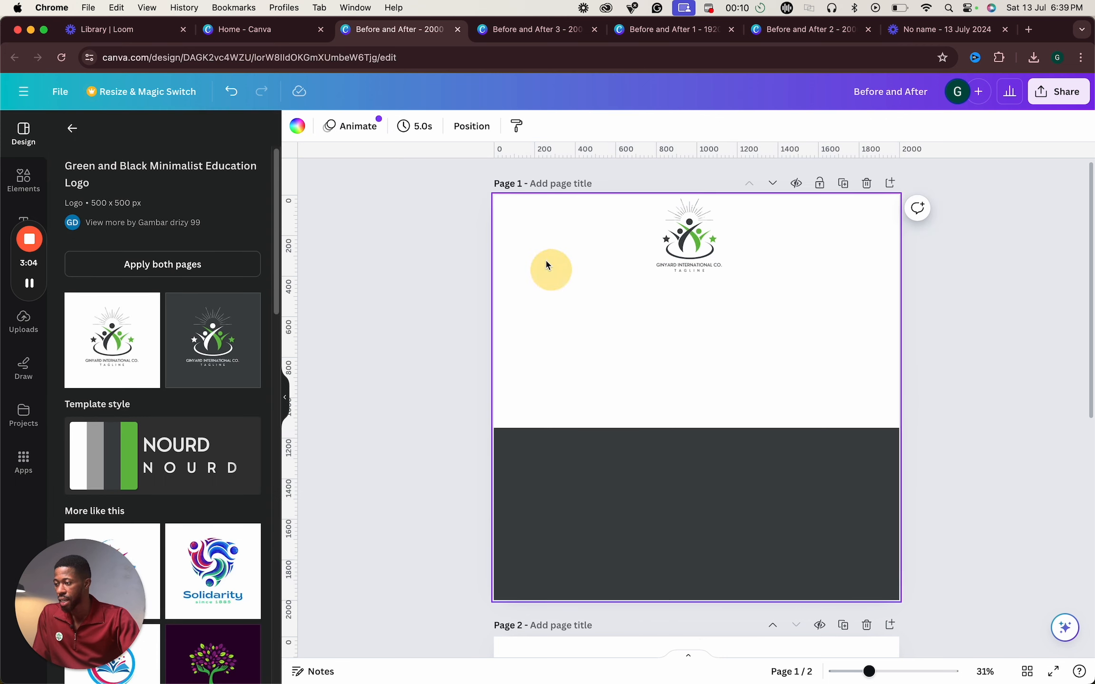
pyautogui.click(297, 126)
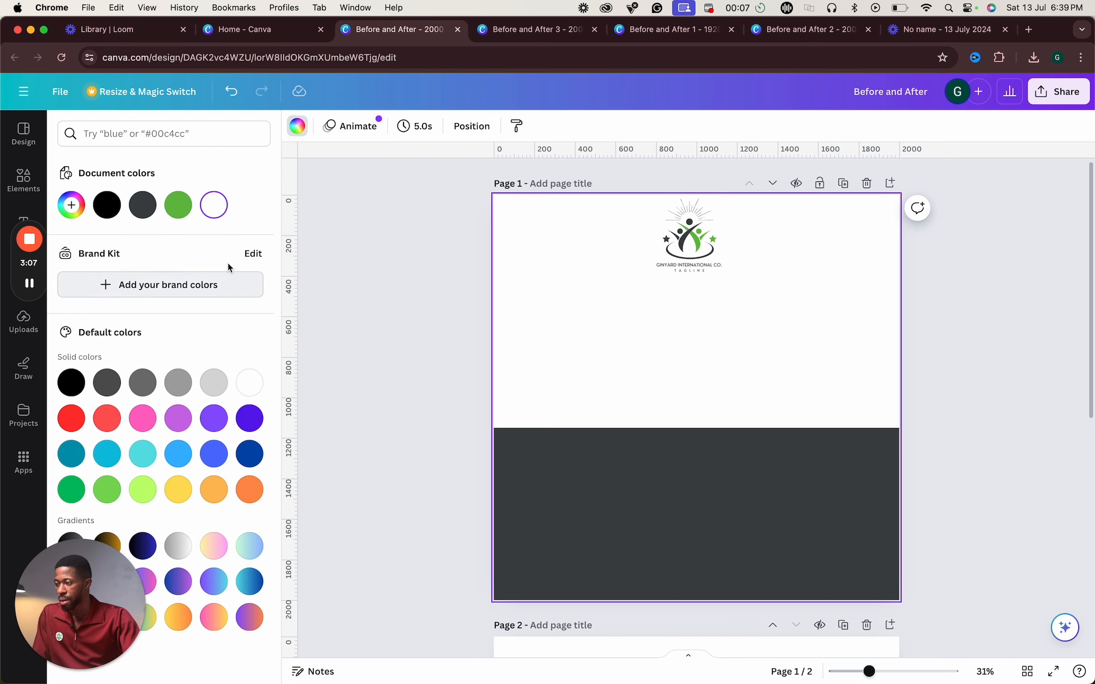
pyautogui.click(178, 206)
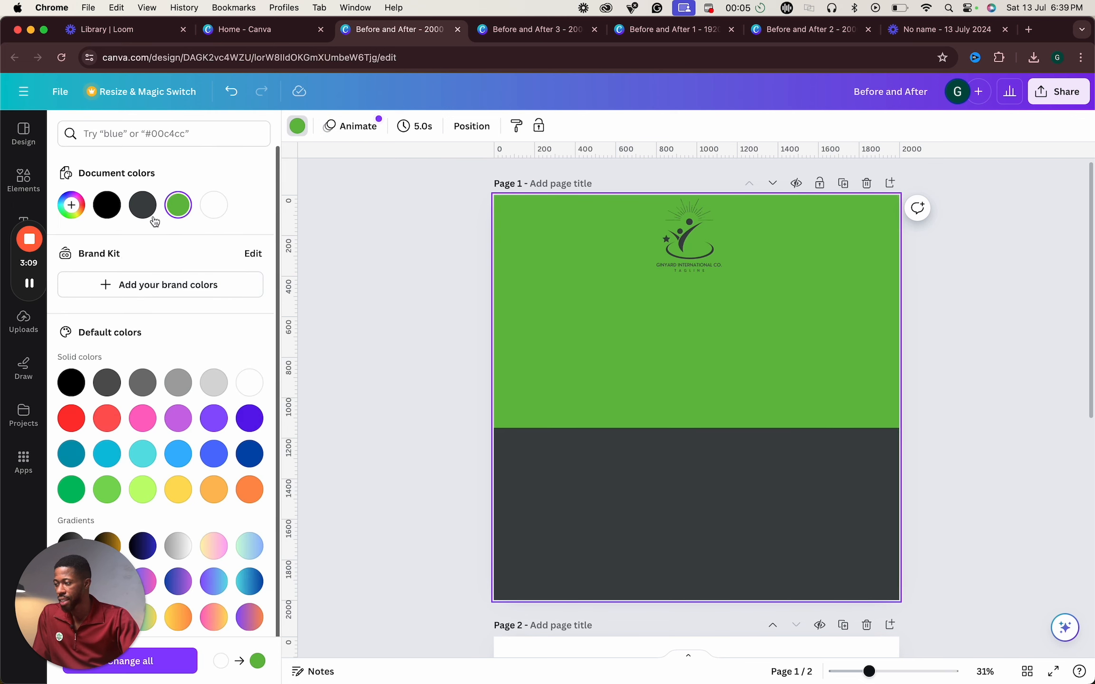
pyautogui.click(72, 221)
pyautogui.click(79, 271)
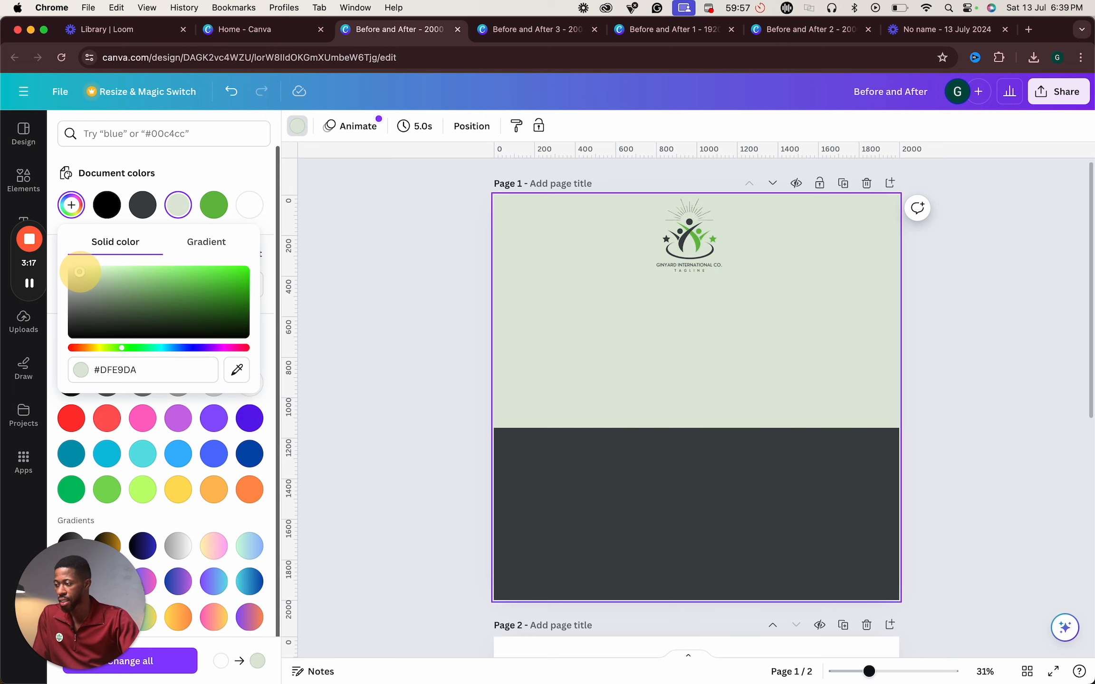
pyautogui.click(1003, 418)
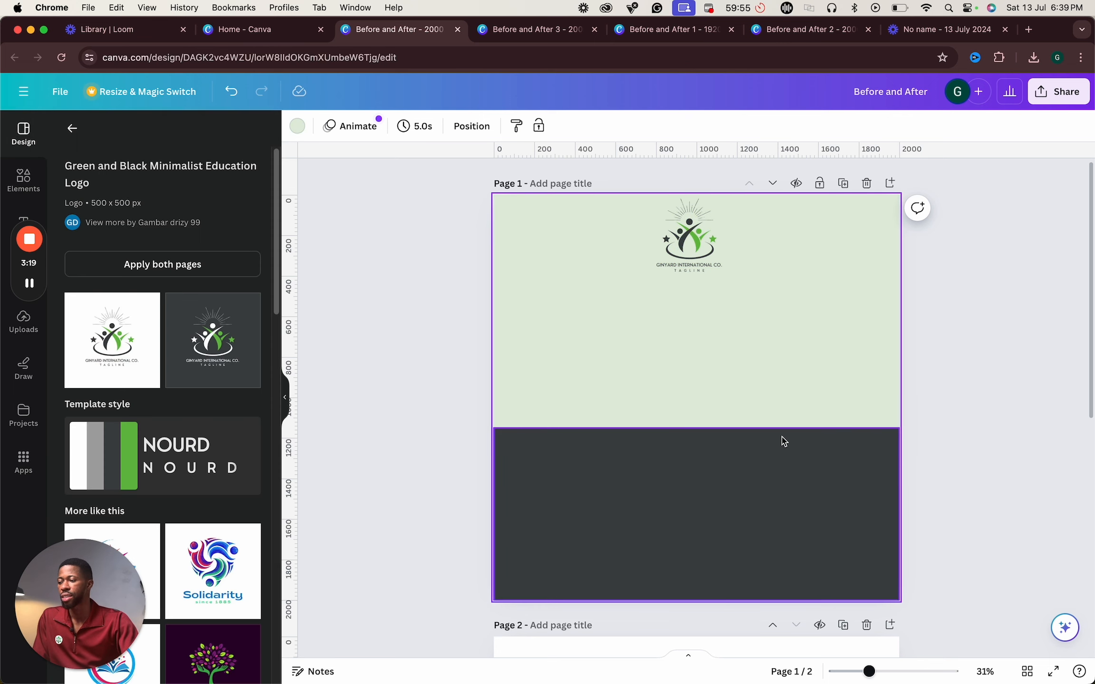
# - Compare the design with the Before and After 2 template in the other tab
pyautogui.click(966, 375)
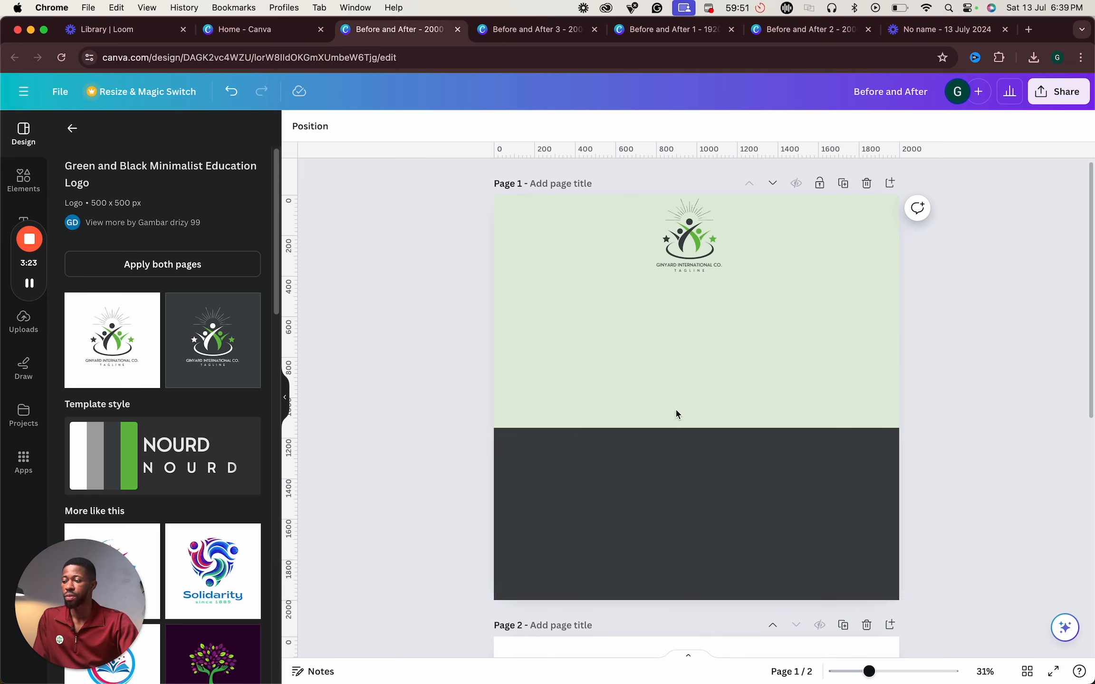
pyautogui.click(581, 361)
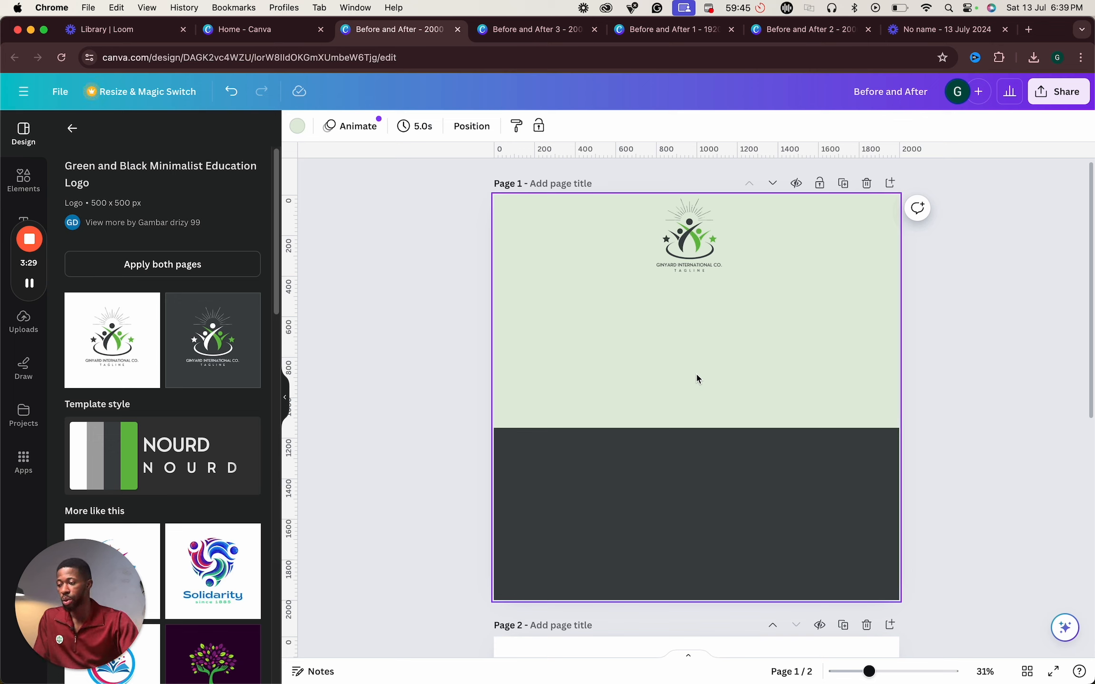
pyautogui.click(699, 475)
pyautogui.click(411, 372)
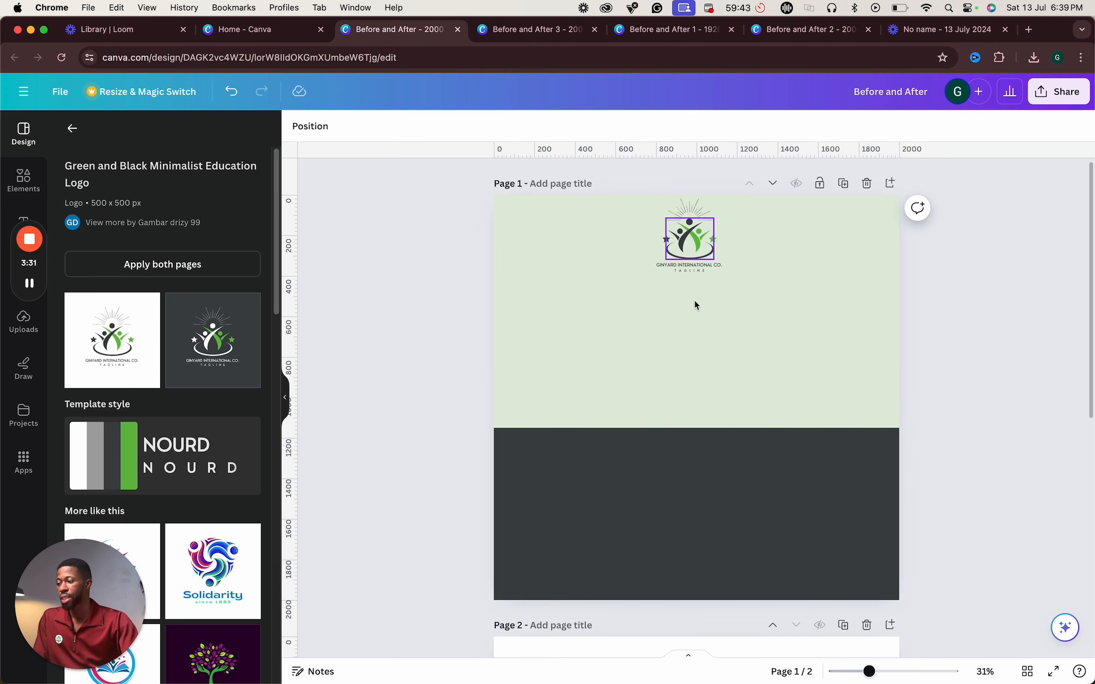
pyautogui.click(781, 32)
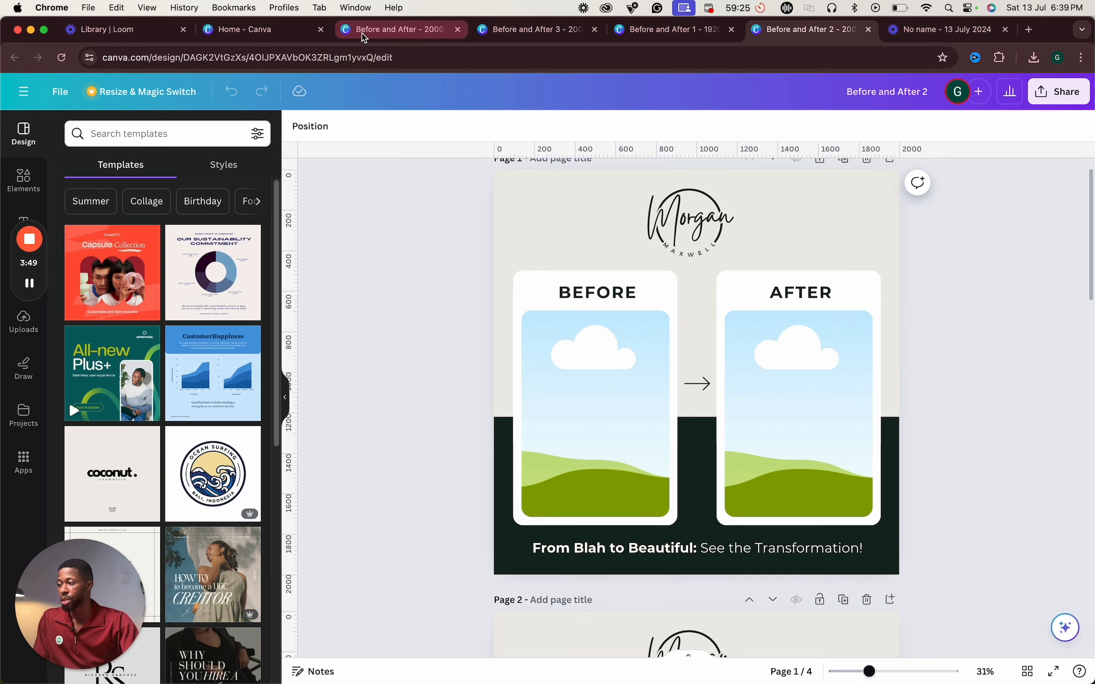
pyautogui.click(364, 34)
# - Fine-tune page 1's pale green background colour to #E1ECDC
pyautogui.click(614, 325)
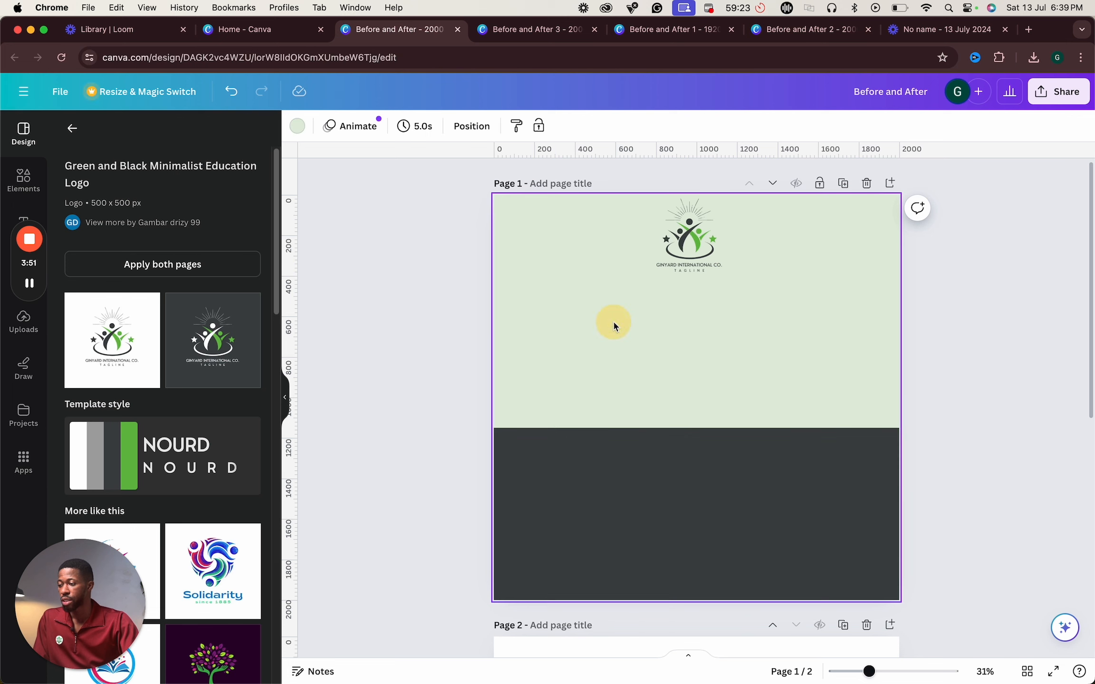
pyautogui.click(297, 126)
pyautogui.click(214, 206)
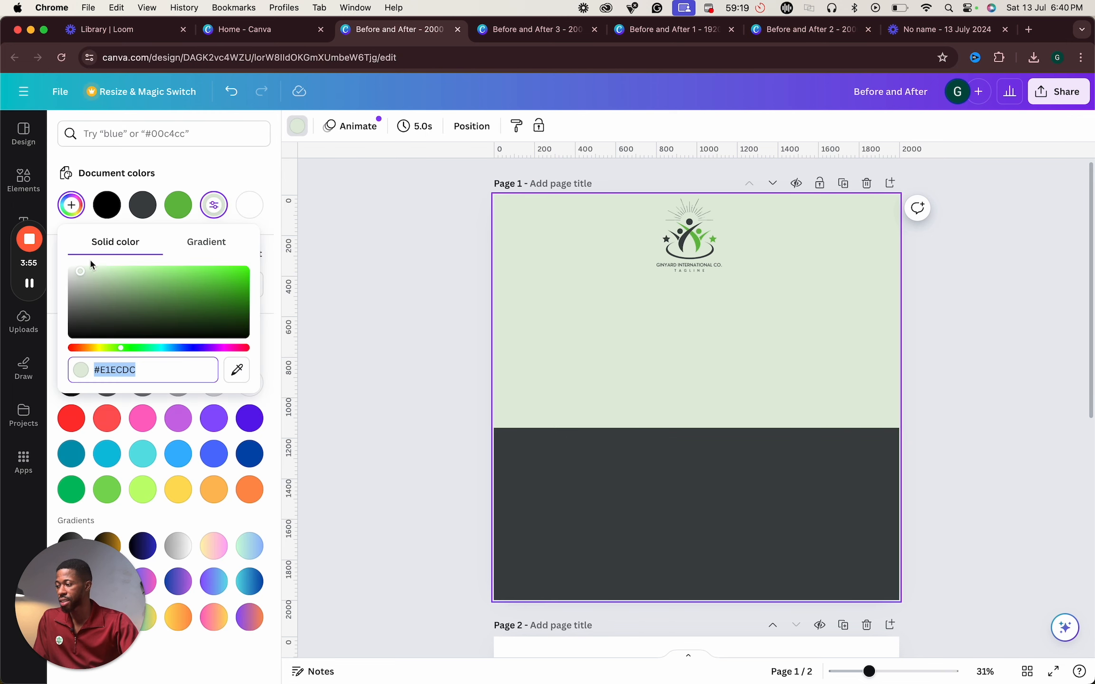
pyautogui.click(79, 272)
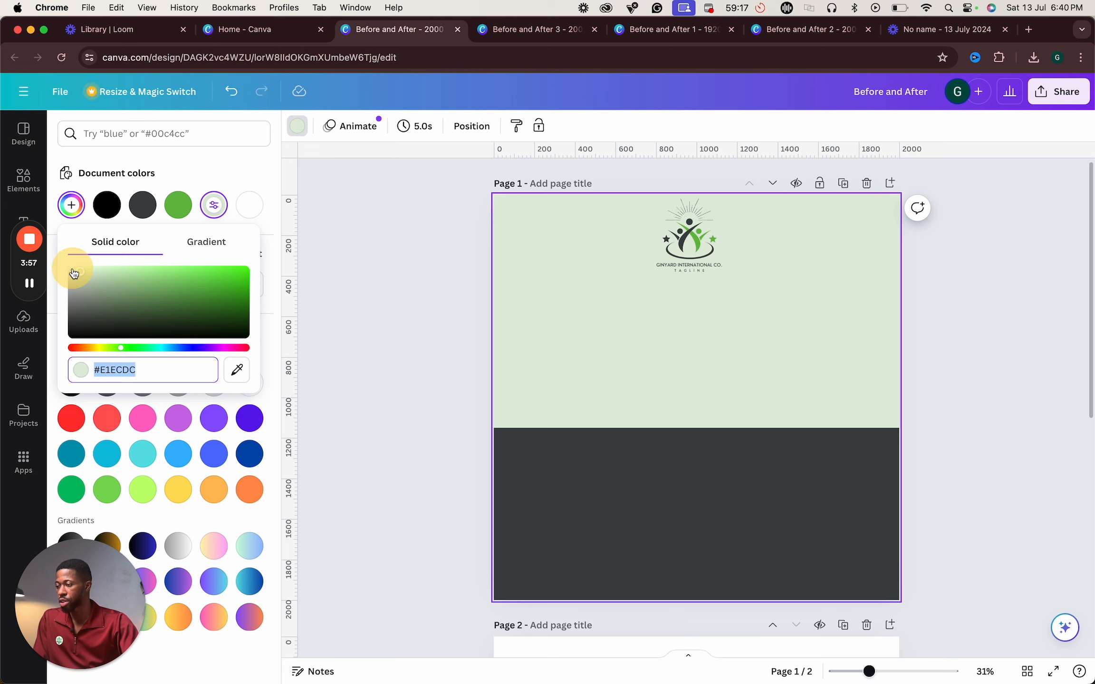
pyautogui.click(388, 379)
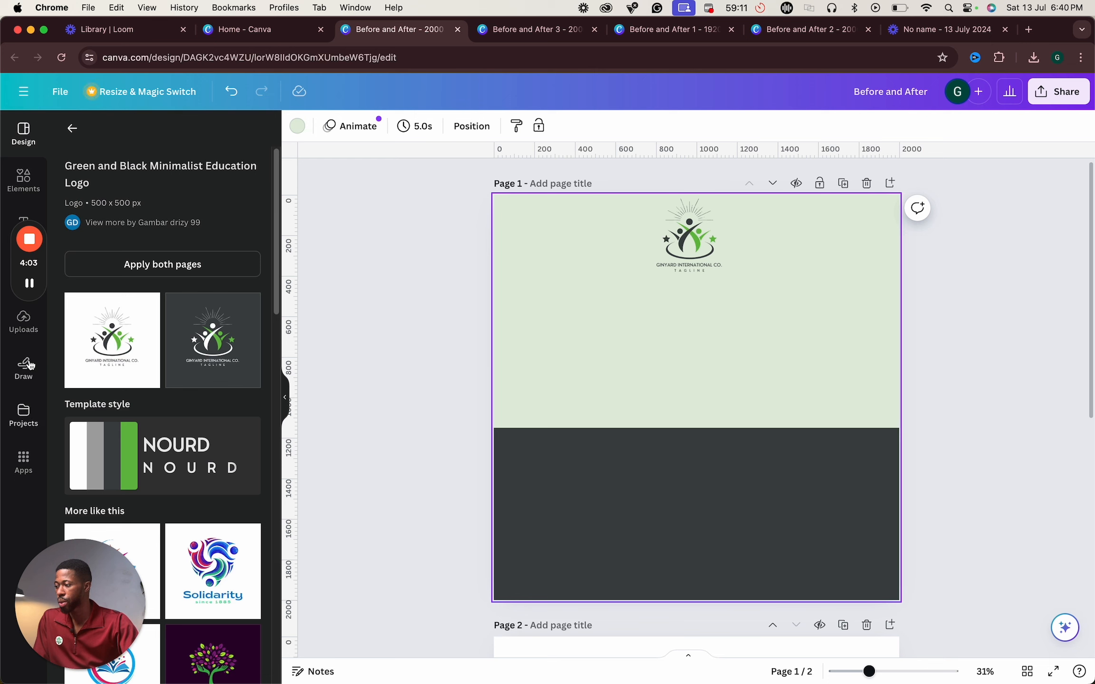
# - Add a rounded square shape to page 1 and fill it white
pyautogui.click(29, 178)
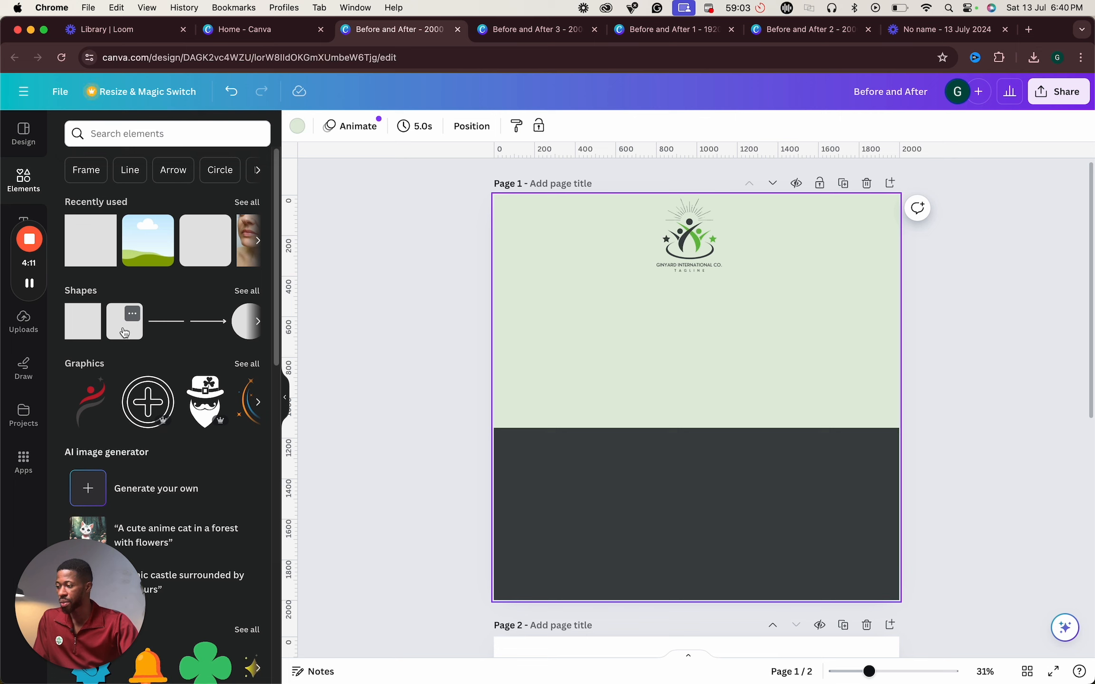
pyautogui.click(124, 328)
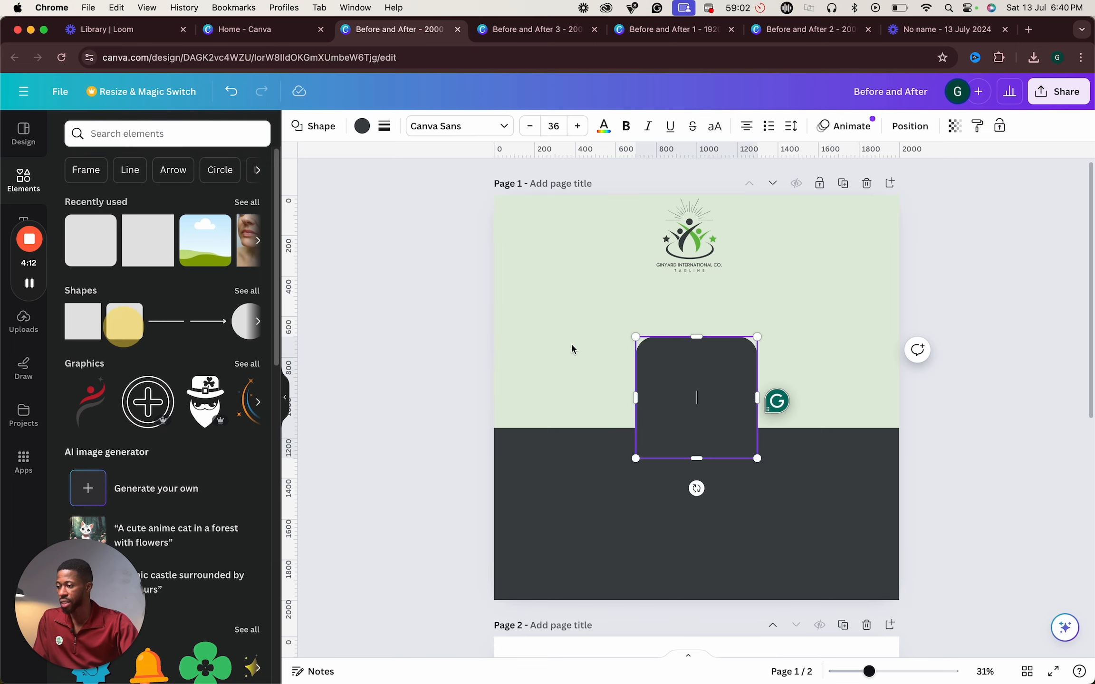
pyautogui.click(362, 126)
pyautogui.click(72, 240)
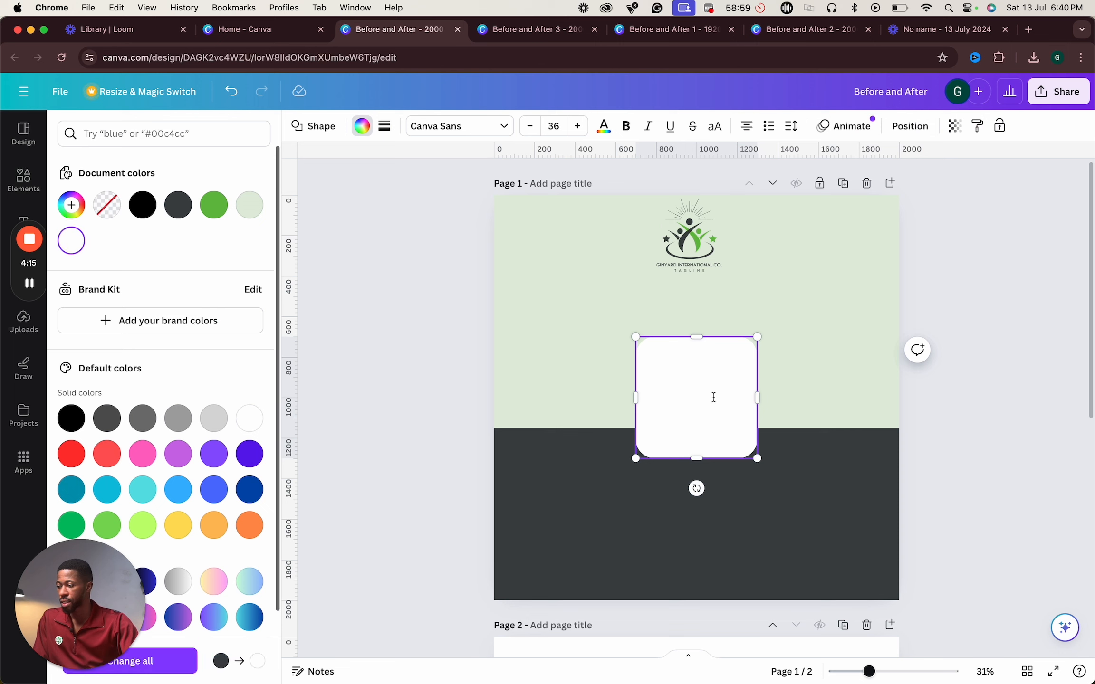
pyautogui.click(944, 382)
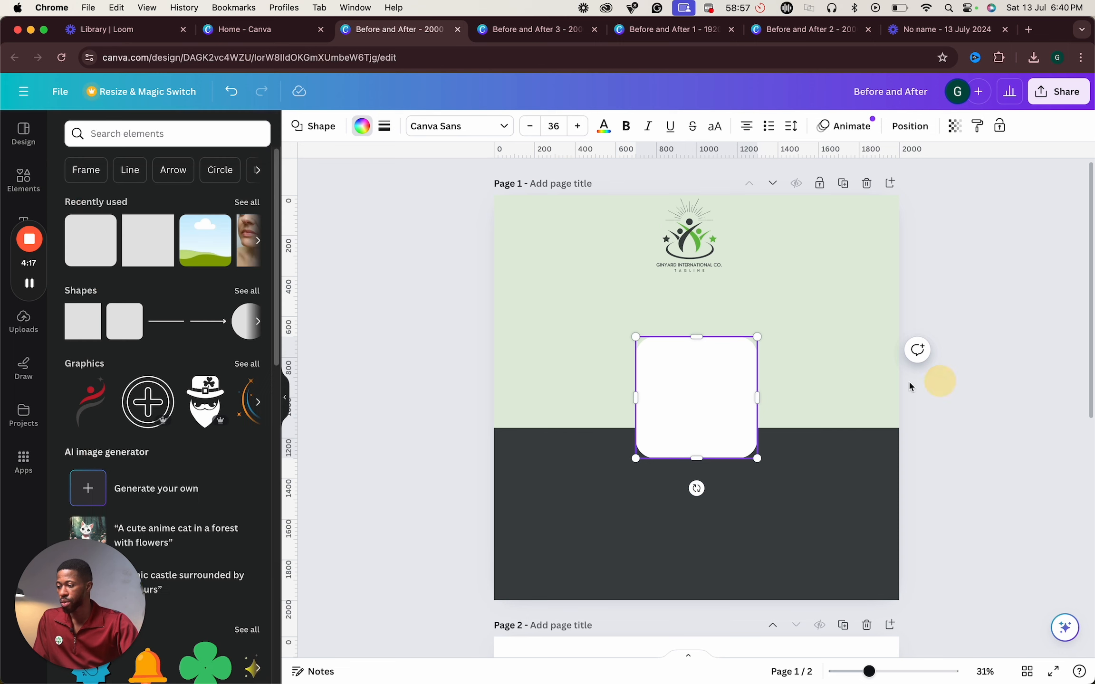
# - Move and stretch the white square into a tall card about 800 × 1220 spanning both colour areas on the left
pyautogui.moveTo(689, 374); pyautogui.dragTo(585, 342)
pyautogui.moveTo(643, 433); pyautogui.dragTo(684, 560)
pyautogui.moveTo(639, 506); pyautogui.dragTo(643, 515)
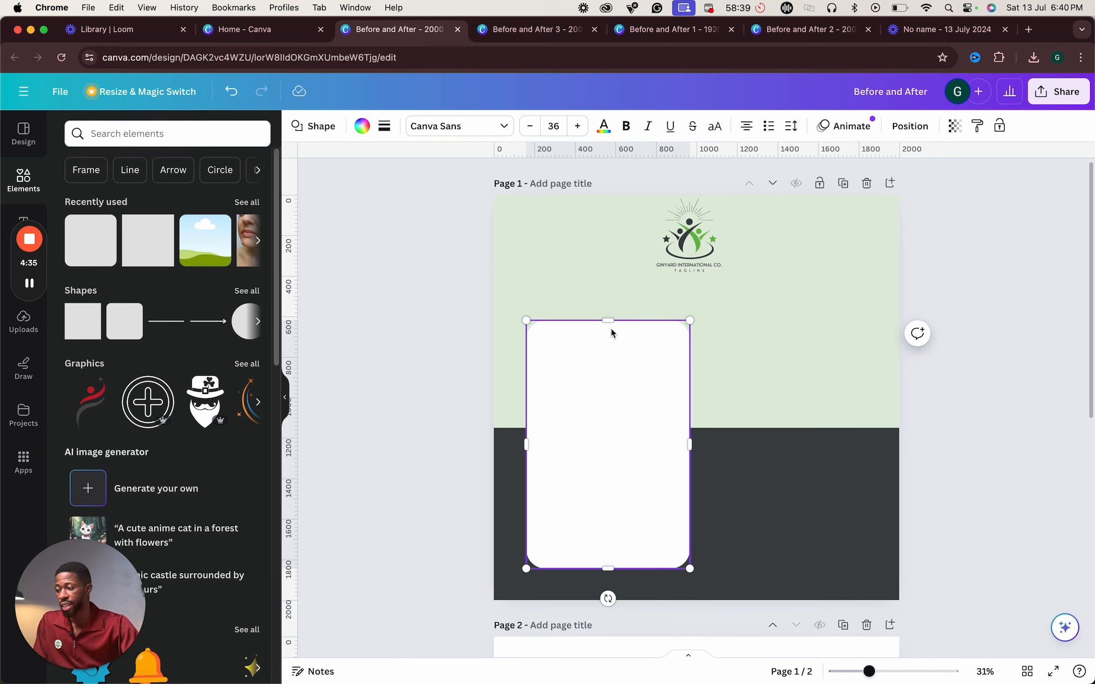
pyautogui.moveTo(609, 323); pyautogui.dragTo(609, 324)
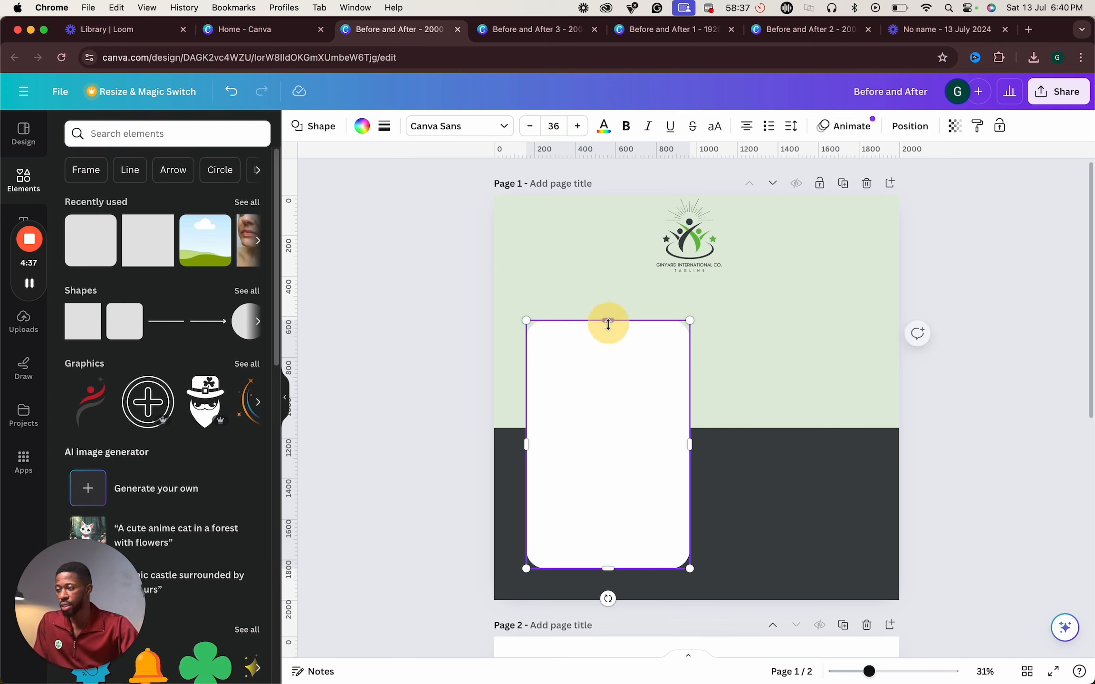
pyautogui.click(577, 432)
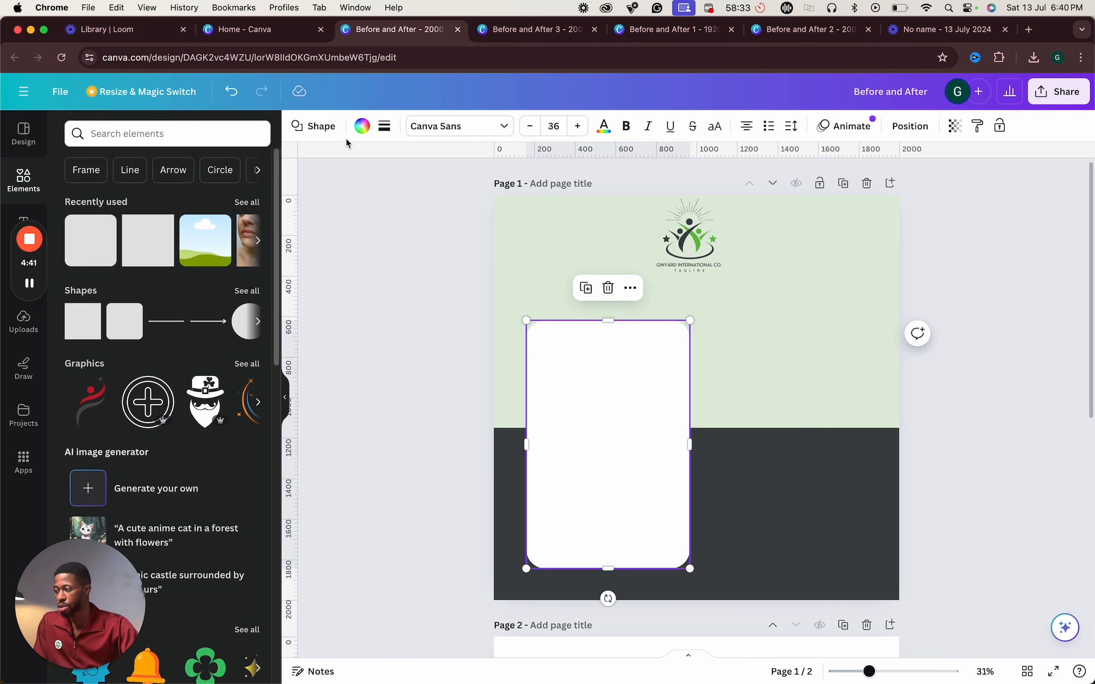
# - Set the white card's corner rounding to 50
pyautogui.click(385, 126)
pyautogui.click(573, 256)
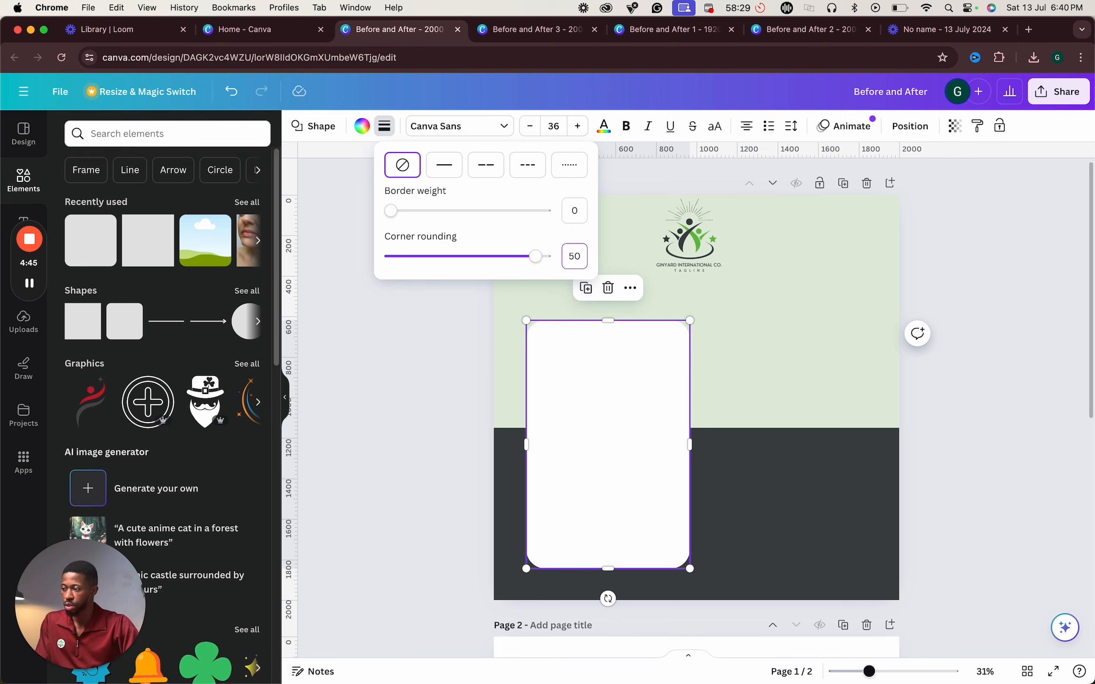
pyautogui.write('50')
pyautogui.press('Return')
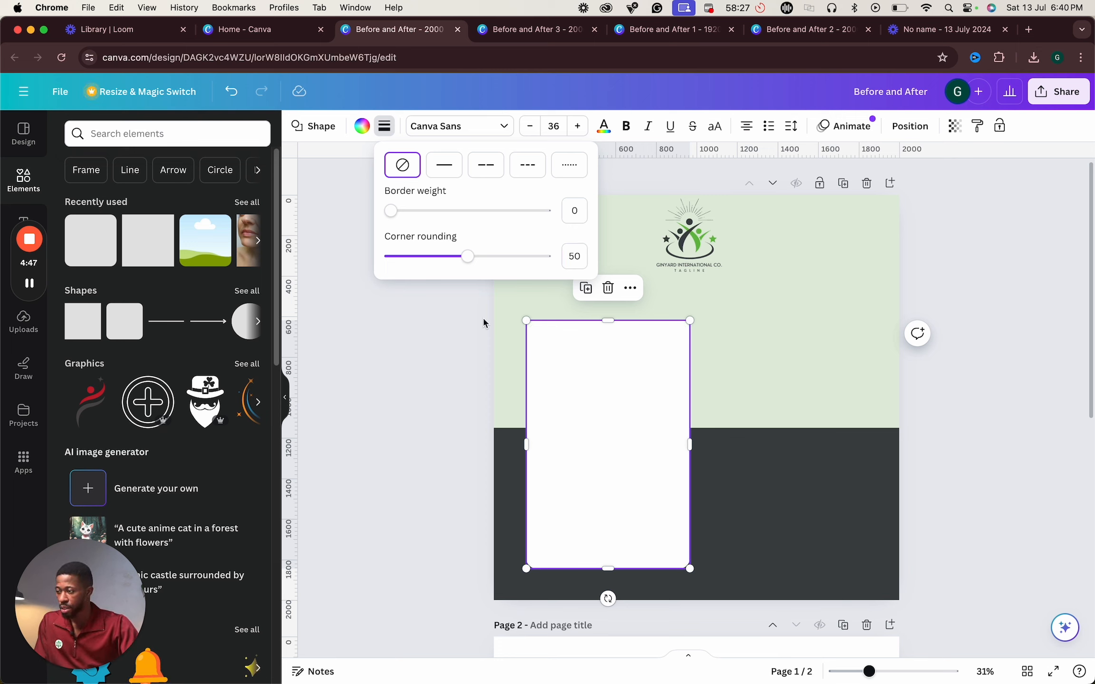
pyautogui.click(384, 126)
pyautogui.click(385, 126)
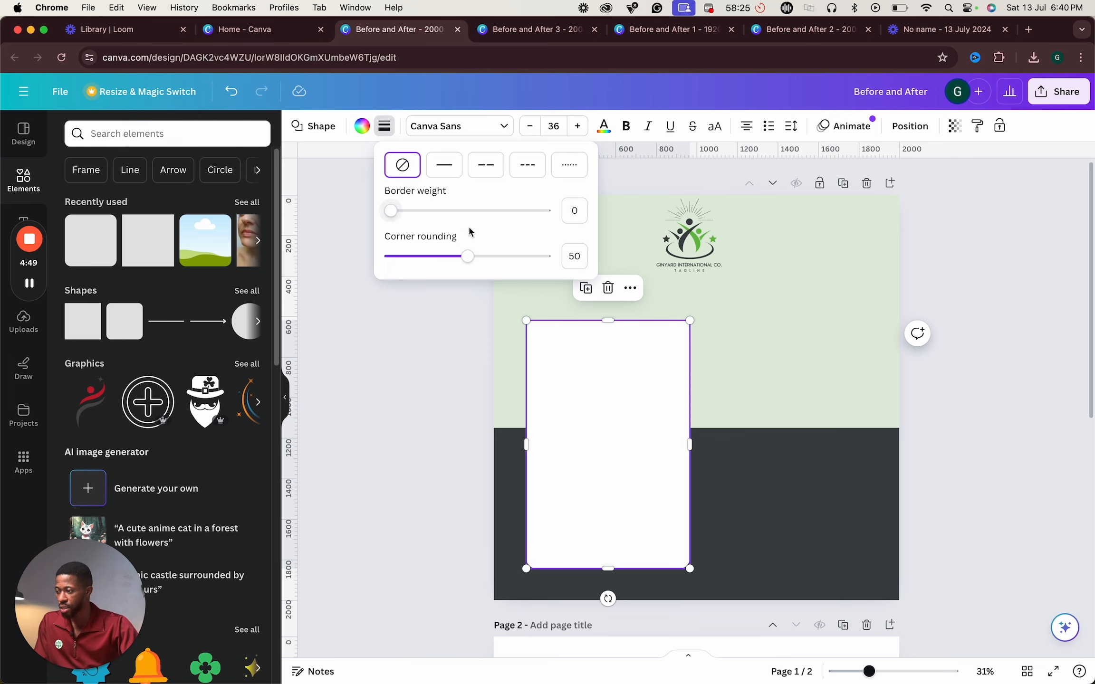
pyautogui.click(554, 461)
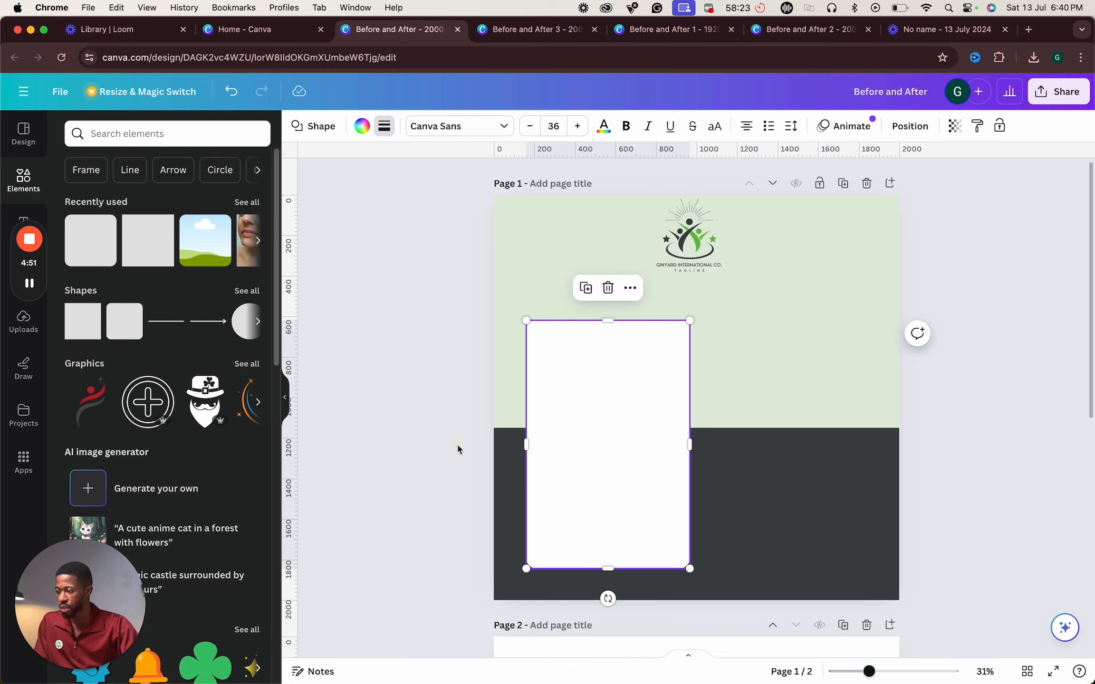
pyautogui.click(907, 460)
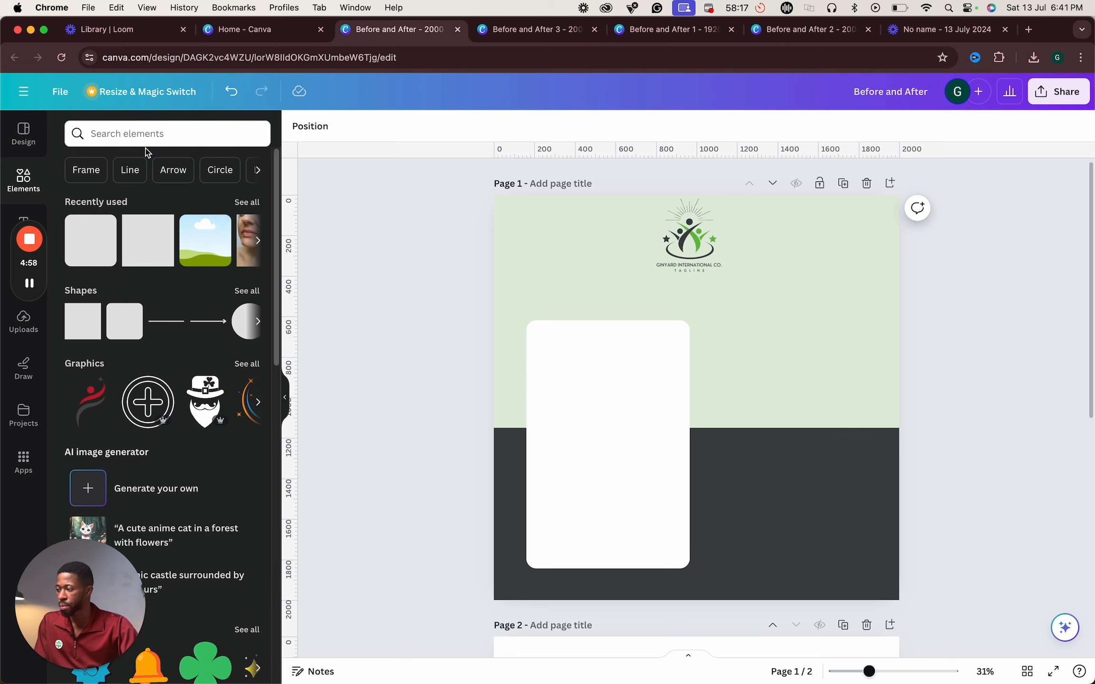
pyautogui.click(147, 135)
pyautogui.click(34, 183)
pyautogui.click(204, 240)
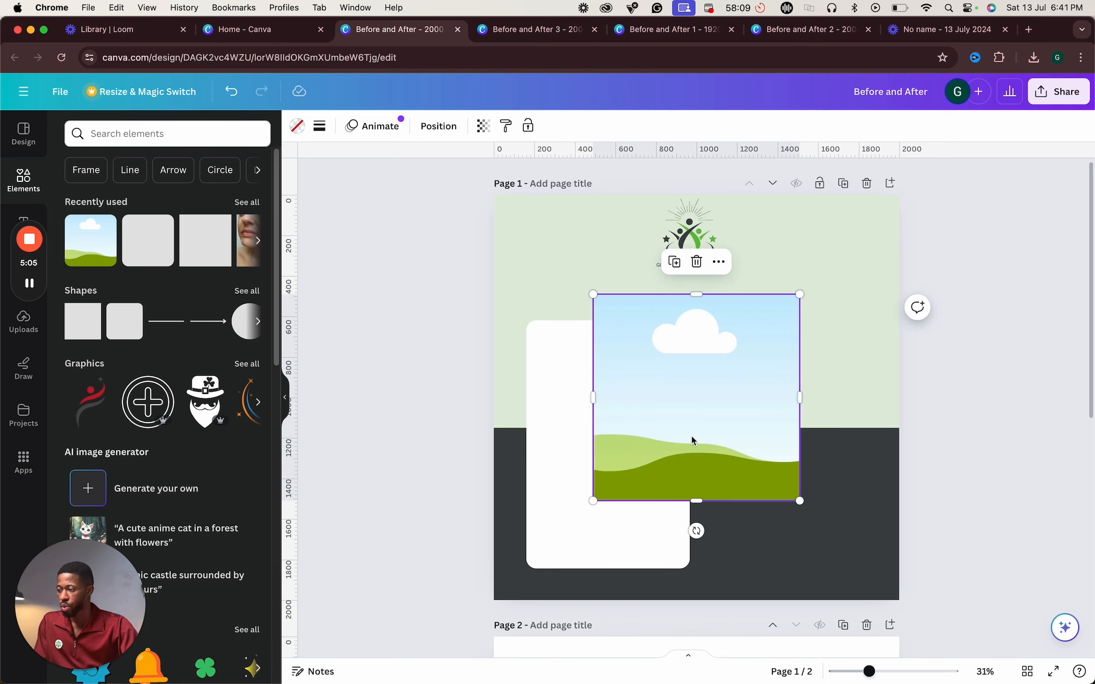
pyautogui.press('super+z')
# - Insert a rounded-corner landscape photo frame from the Frames elements onto page 1
pyautogui.click(233, 206)
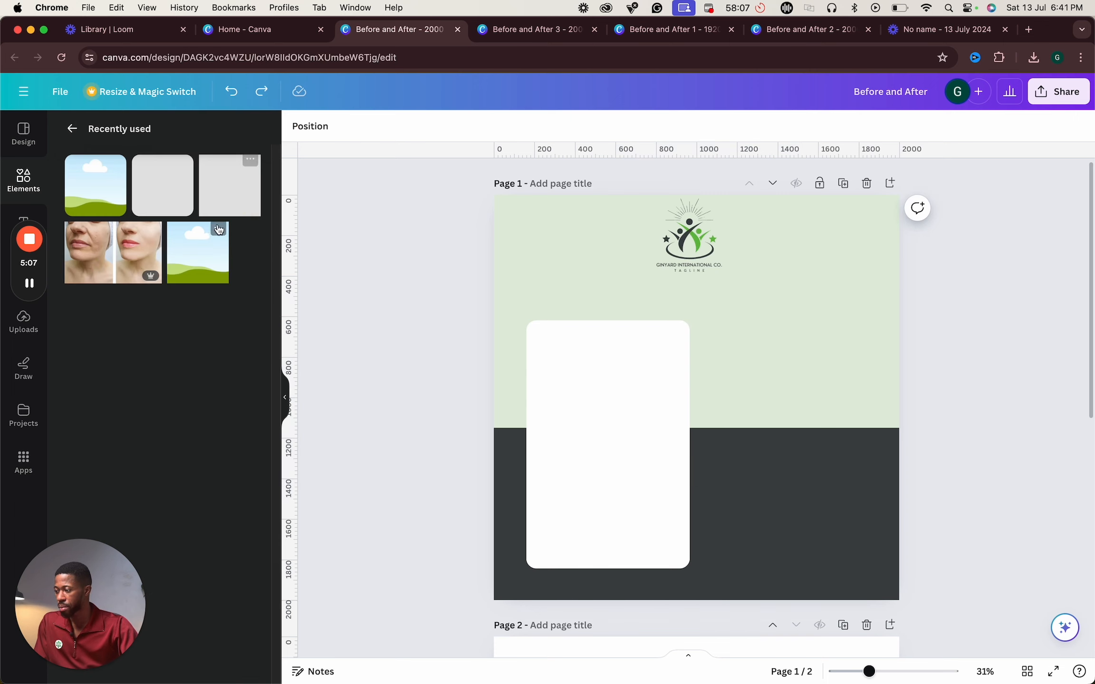
pyautogui.click(72, 128)
pyautogui.scroll(-5, 136, 374)
pyautogui.scroll(-10, 136, 373)
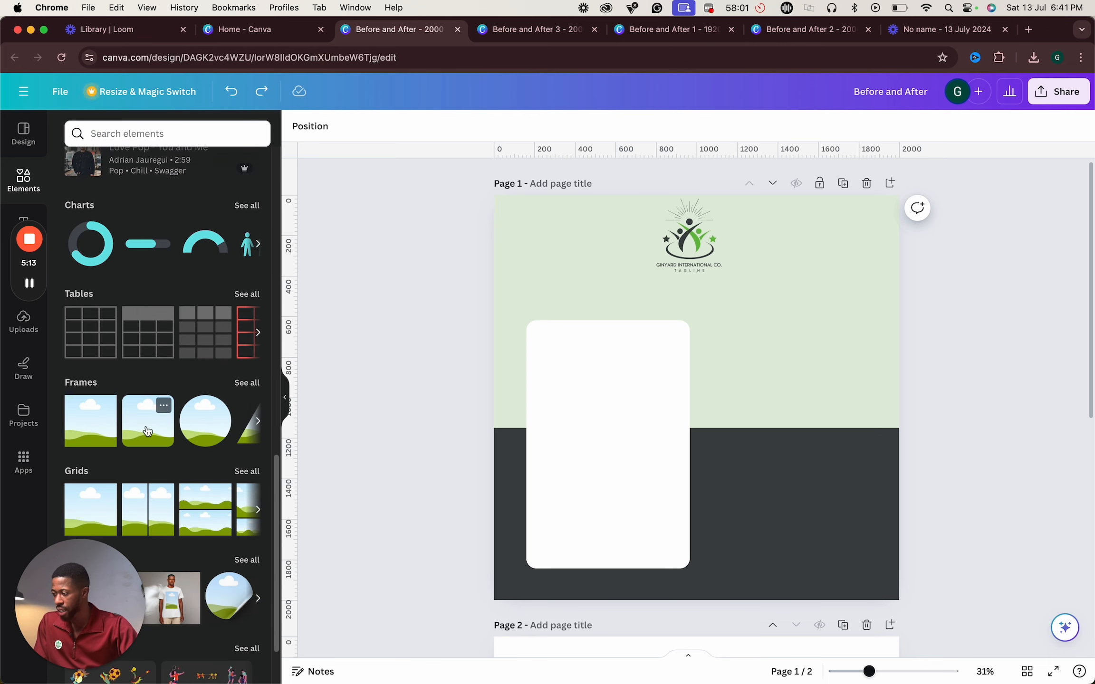
pyautogui.click(145, 427)
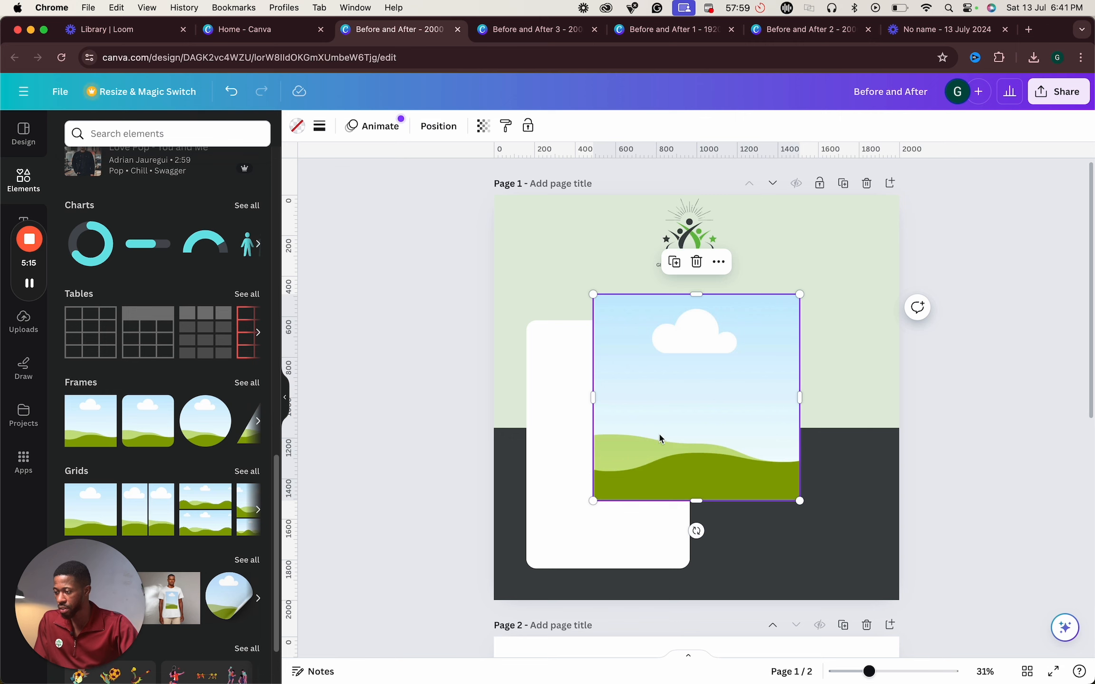
# - Move the photo frame onto the white card and resize it into a tall frame filling most of the card
pyautogui.moveTo(658, 436); pyautogui.dragTo(600, 468)
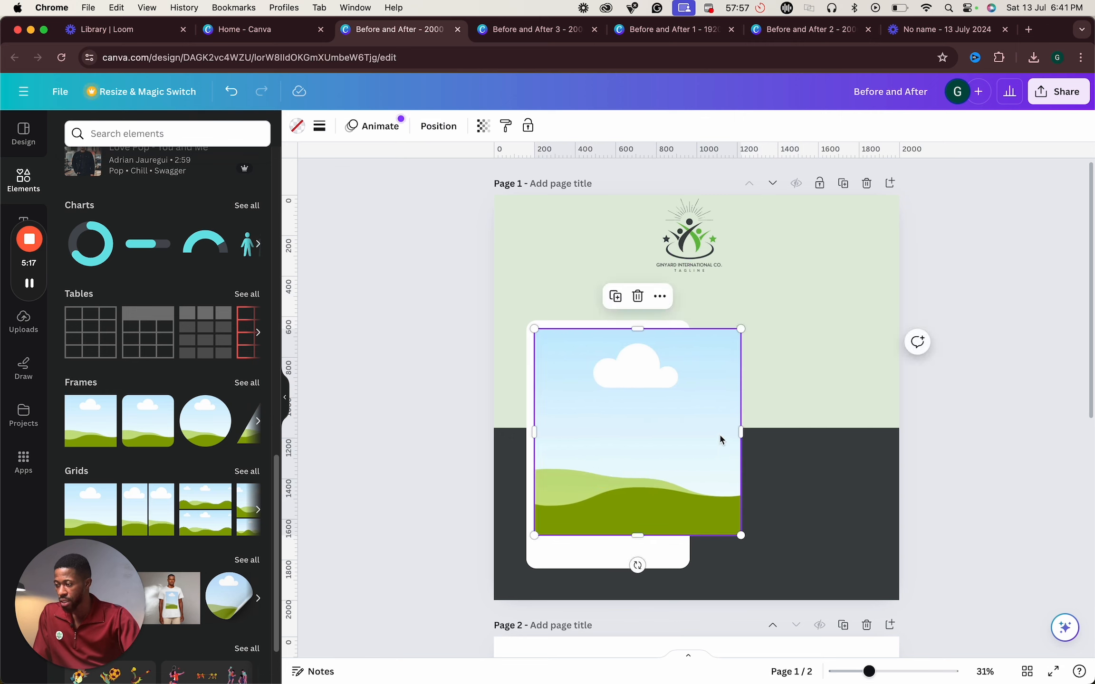
pyautogui.moveTo(742, 432); pyautogui.dragTo(683, 431)
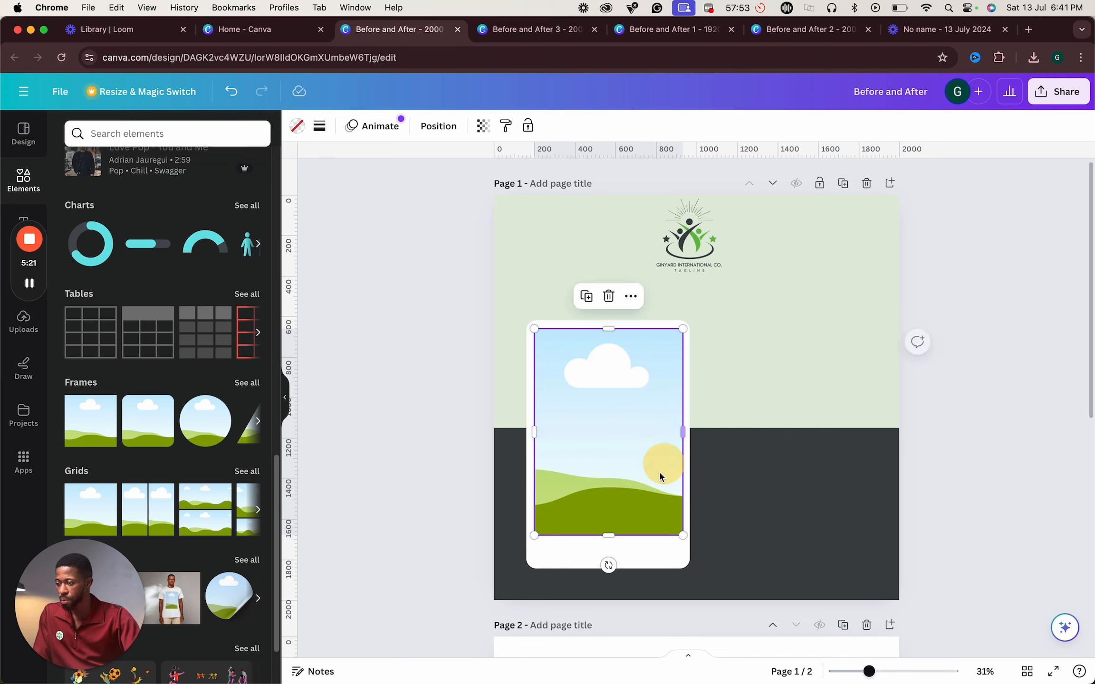
pyautogui.moveTo(612, 537); pyautogui.dragTo(618, 556)
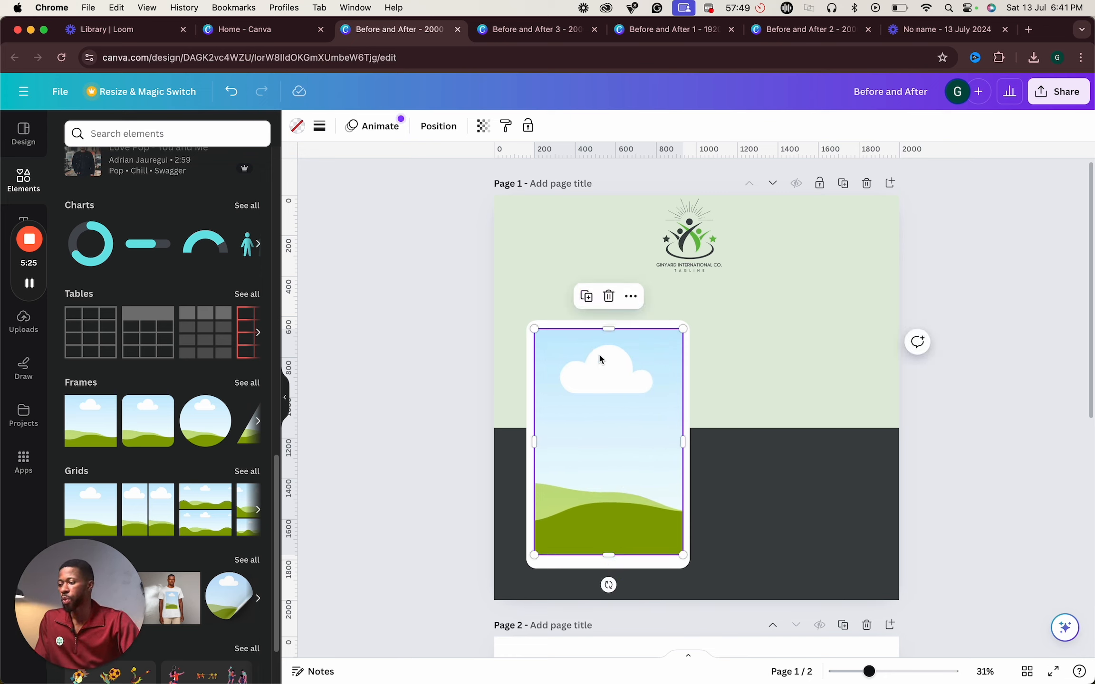
pyautogui.moveTo(608, 329); pyautogui.dragTo(608, 356)
pyautogui.moveTo(614, 500); pyautogui.dragTo(614, 505)
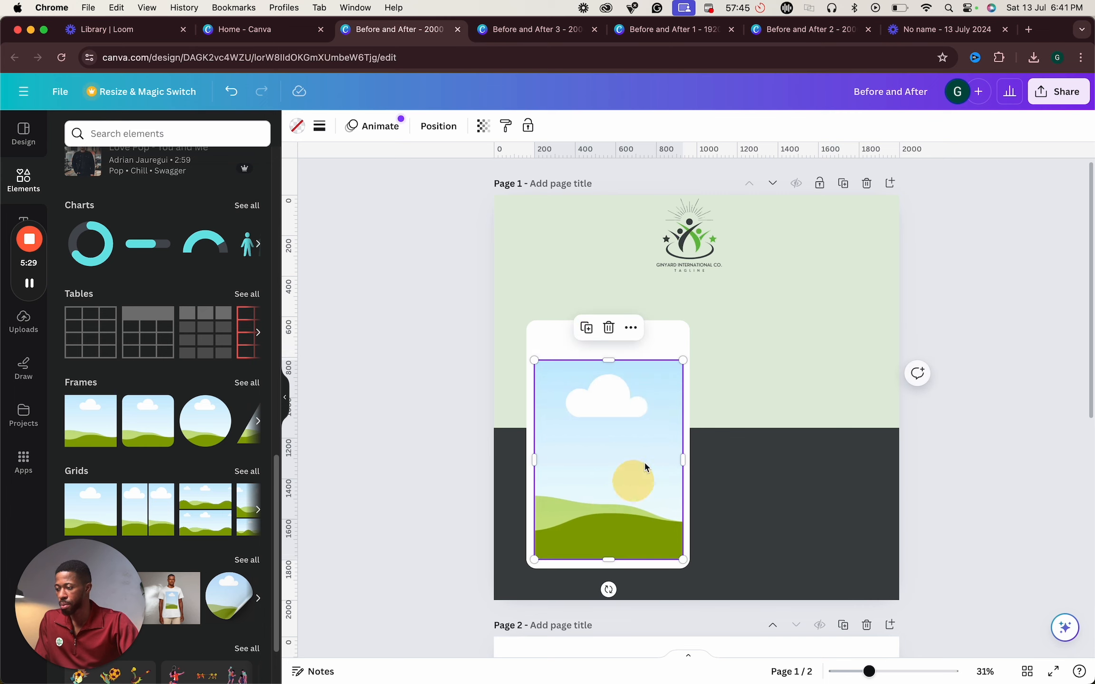
pyautogui.moveTo(873, 672); pyautogui.dragTo(881, 672)
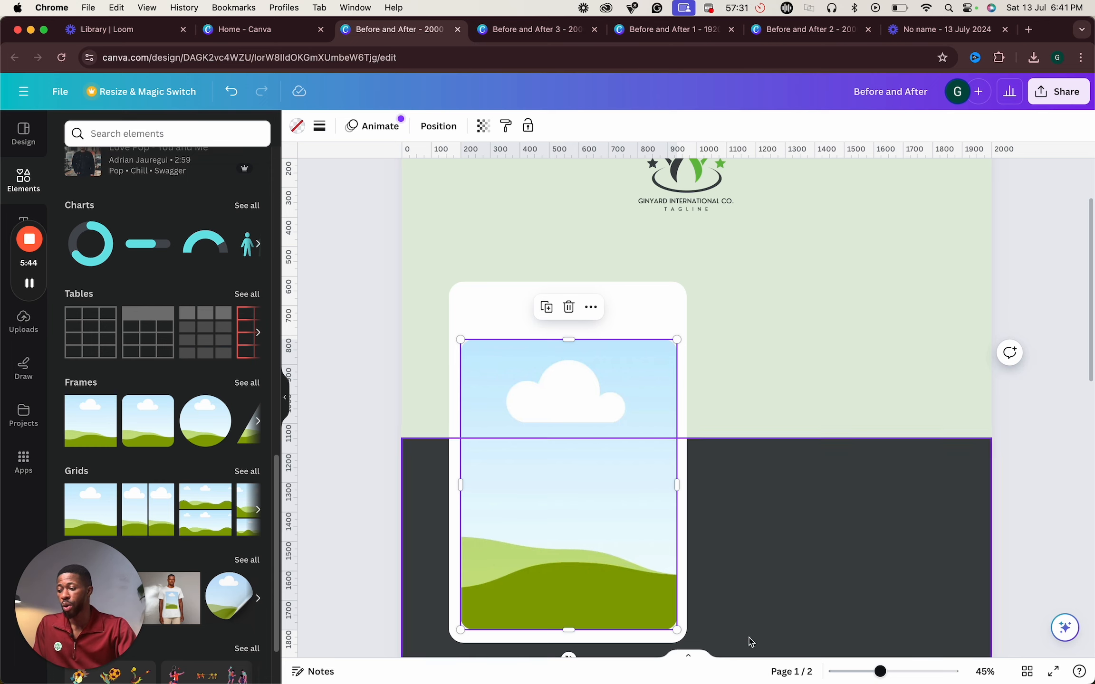
pyautogui.moveTo(873, 675); pyautogui.dragTo(890, 671)
pyautogui.scroll(-3, 507, 500)
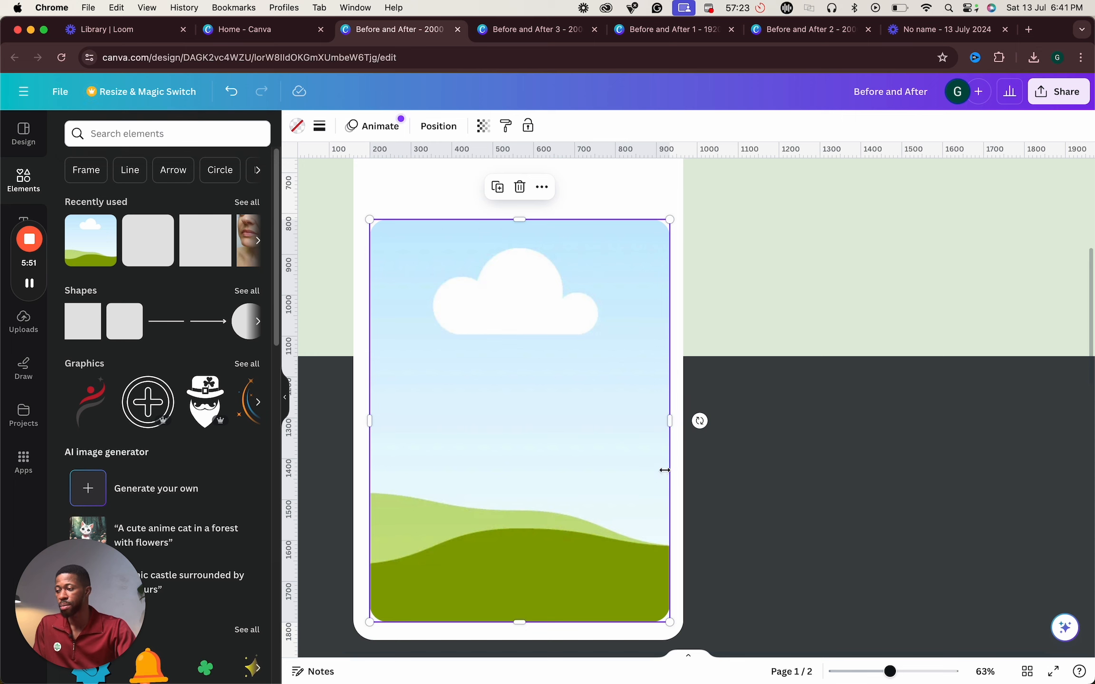
pyautogui.click(614, 524)
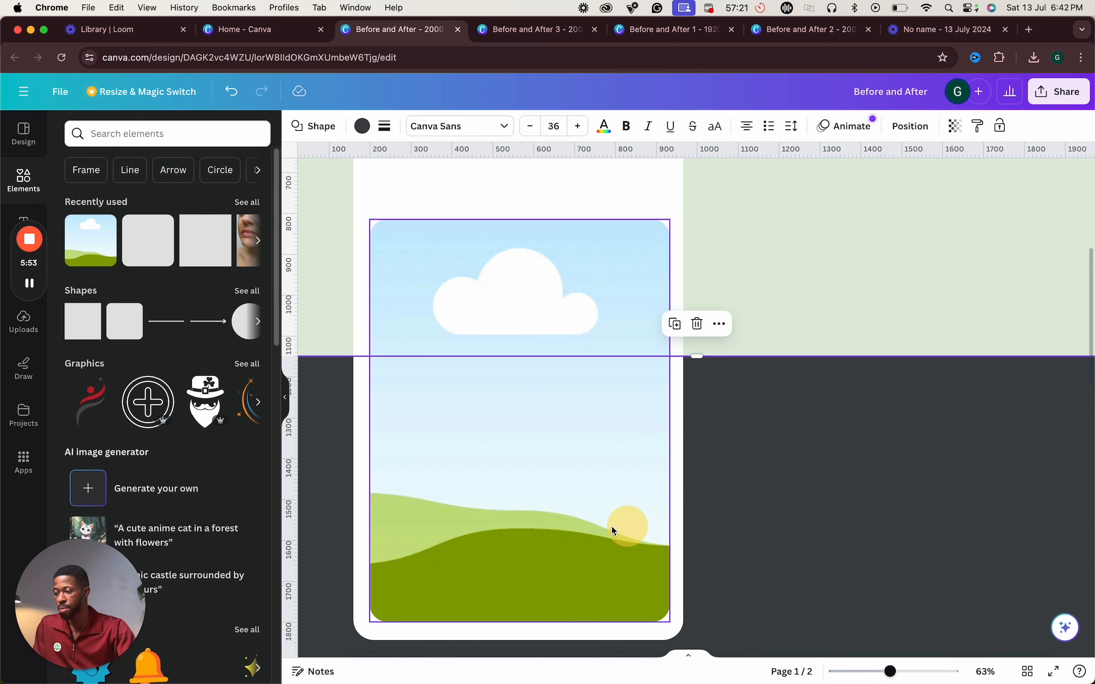
pyautogui.moveTo(580, 532); pyautogui.dragTo(605, 542)
pyautogui.press('super+z')
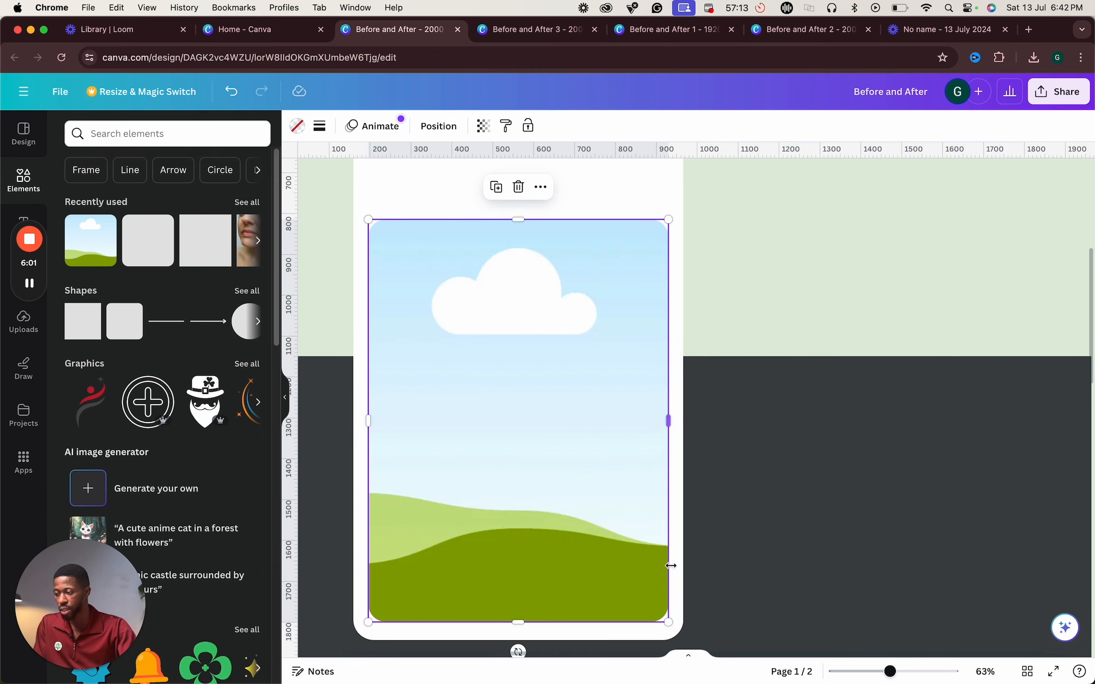
# - Lower the photo frame's top edge slightly within the white card
pyautogui.scroll(3, 710, 383)
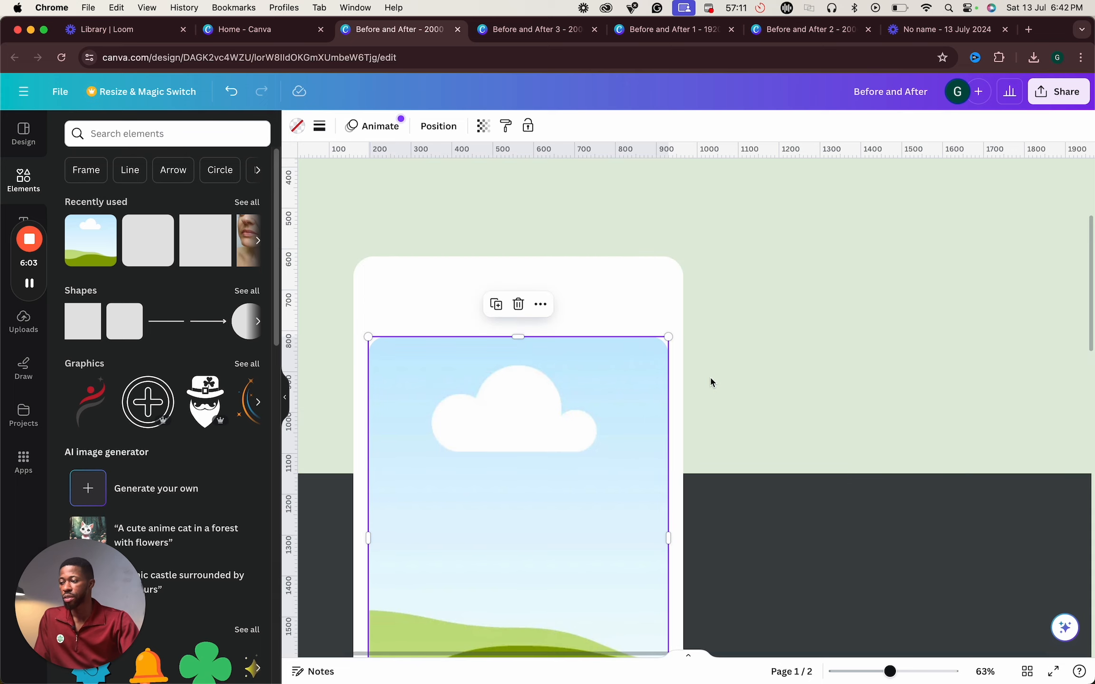
pyautogui.moveTo(514, 338); pyautogui.dragTo(516, 343)
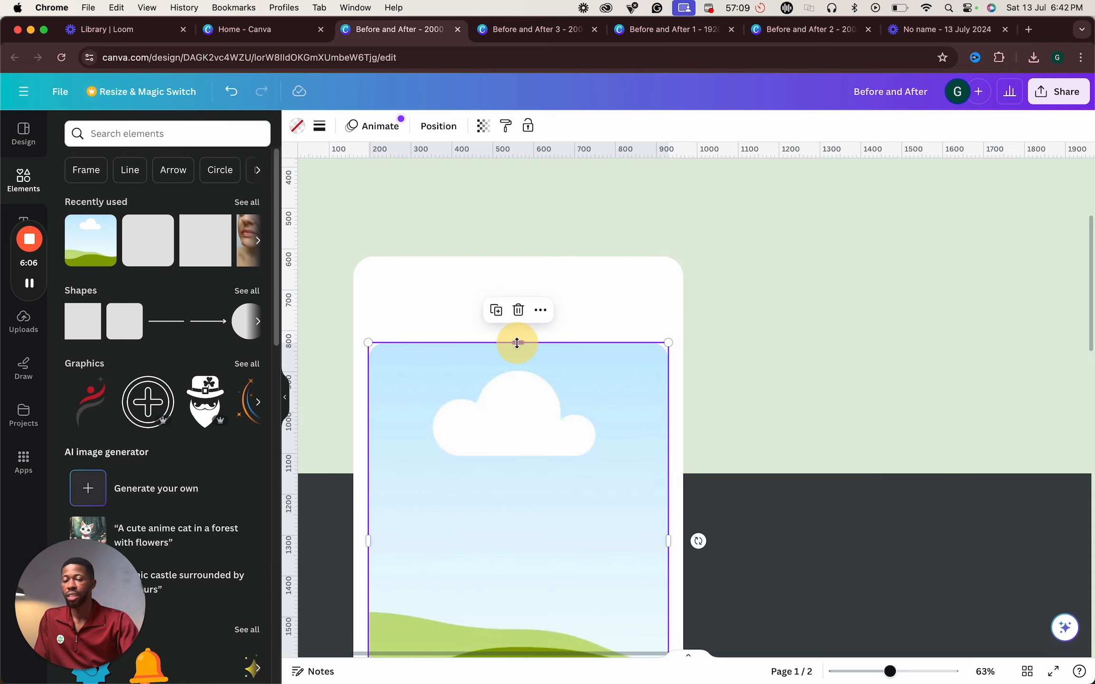
pyautogui.moveTo(889, 672); pyautogui.dragTo(882, 672)
pyautogui.scroll(-3, 799, 579)
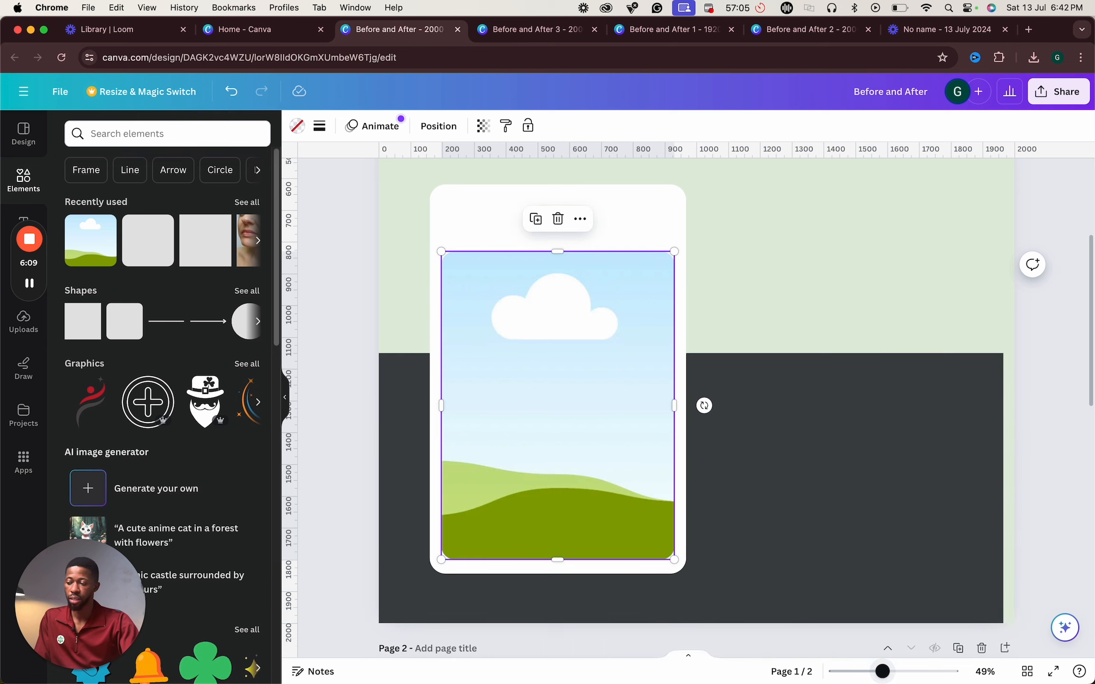
pyautogui.moveTo(885, 672); pyautogui.dragTo(877, 671)
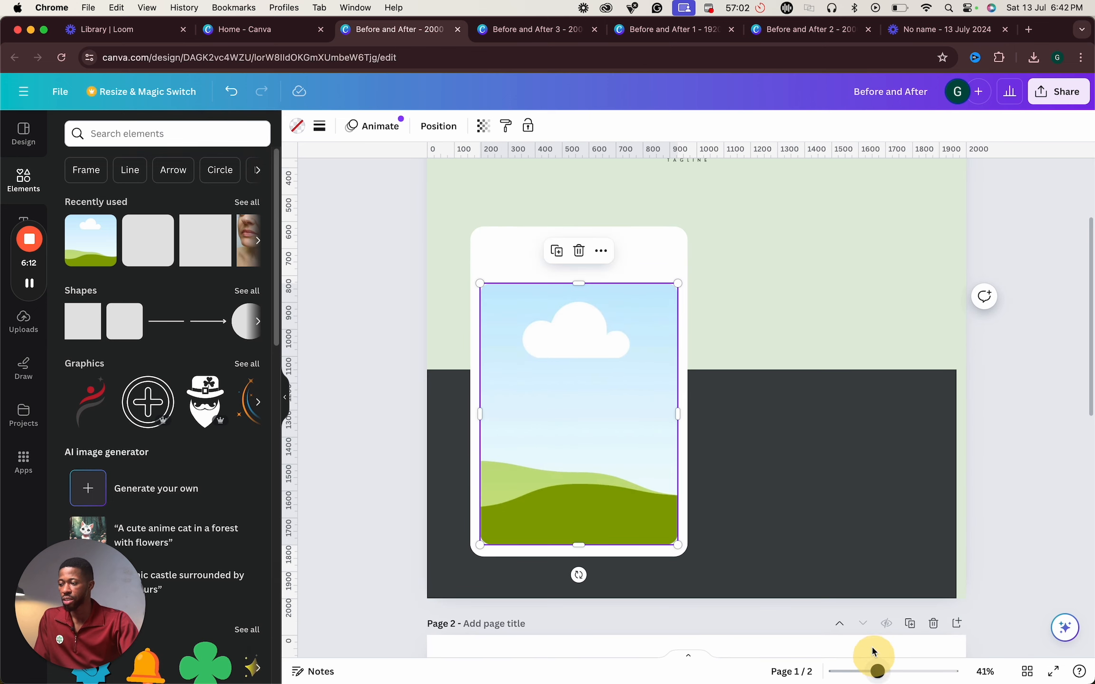
pyautogui.click(1021, 467)
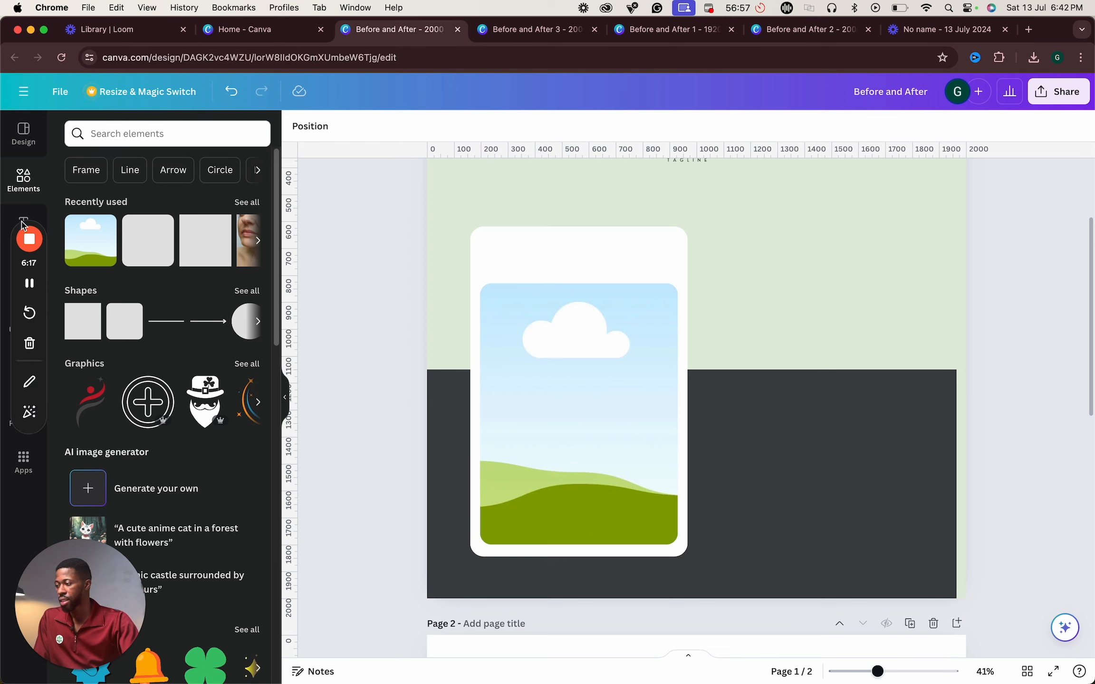
# - Add a subheading reading BEFORE and move it to the top of the white card above the frame
pyautogui.moveTo(17, 267); pyautogui.dragTo(25, 471)
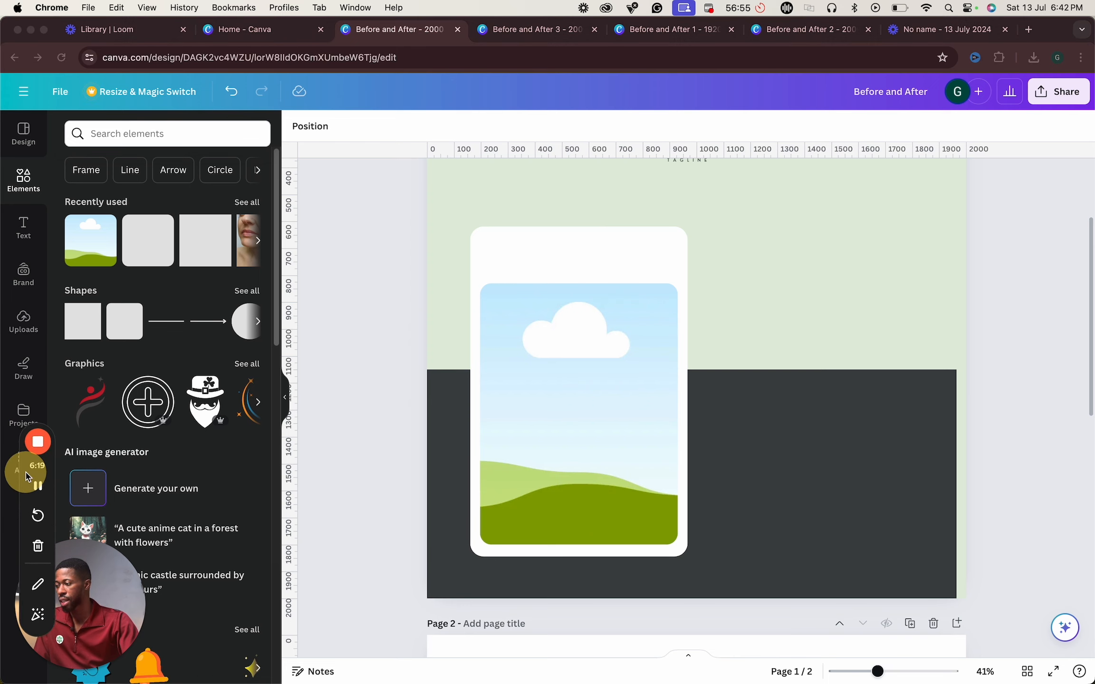
pyautogui.click(24, 232)
pyautogui.click(24, 232)
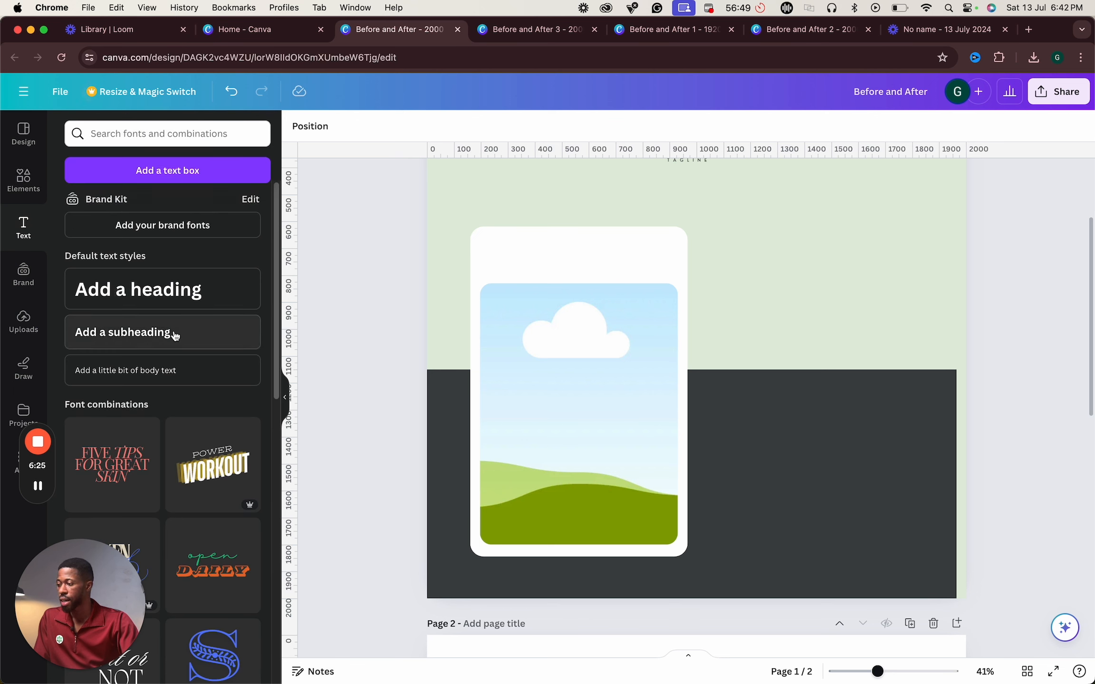
pyautogui.click(176, 333)
pyautogui.doubleClick(707, 377)
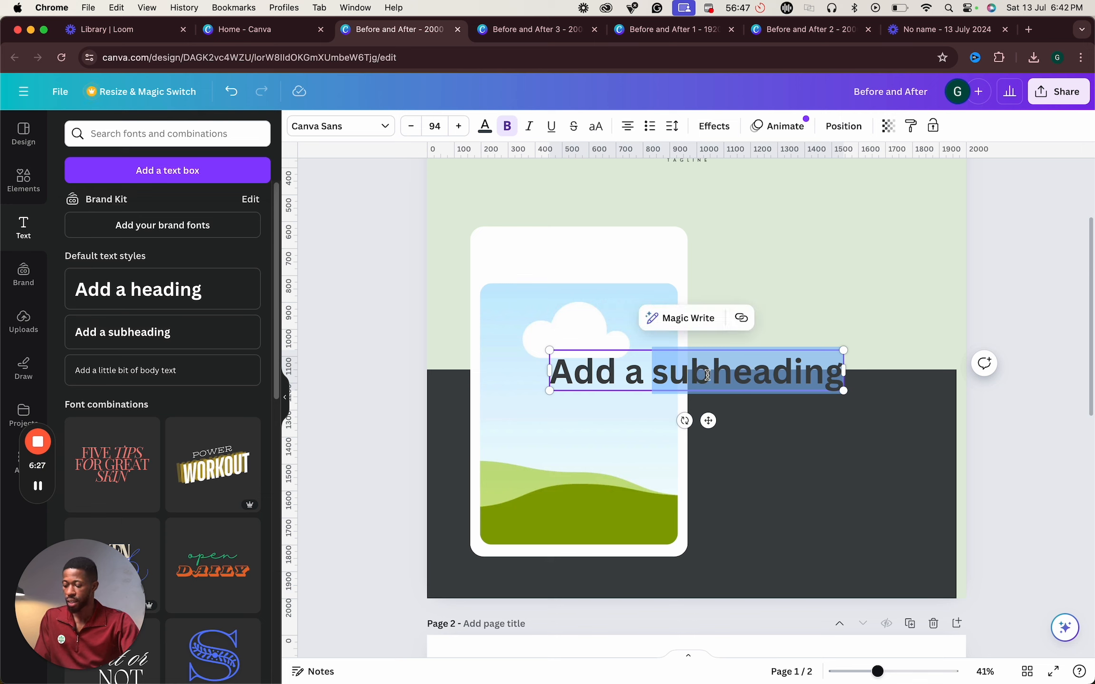
pyautogui.press('super+a')
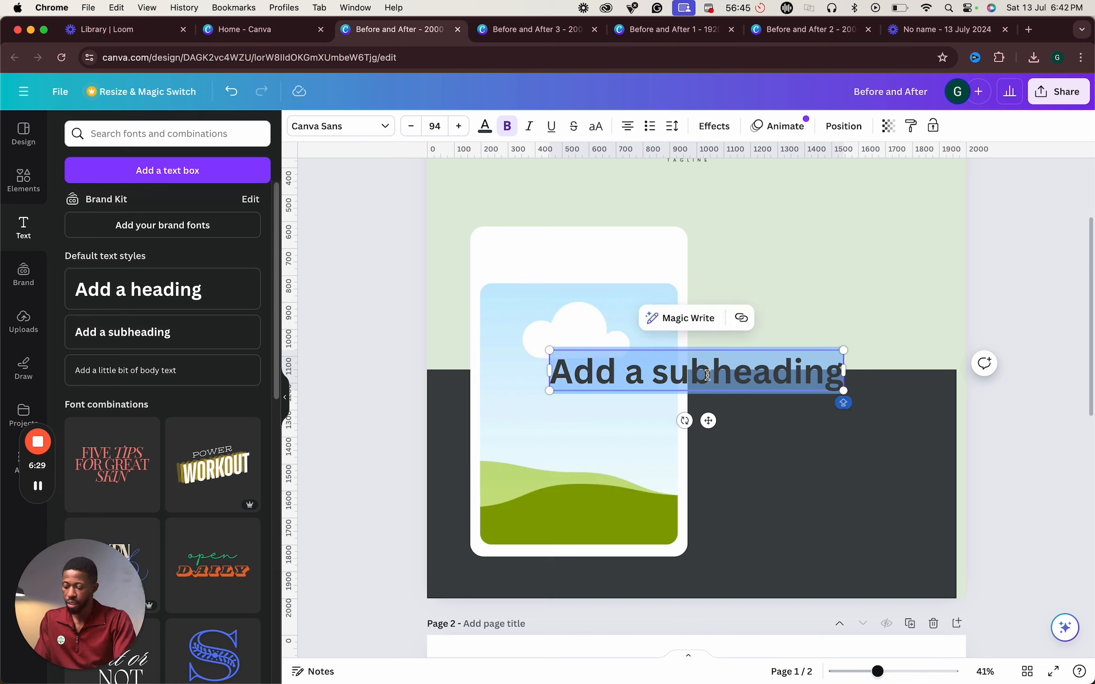
pyautogui.write('BEOFRE')
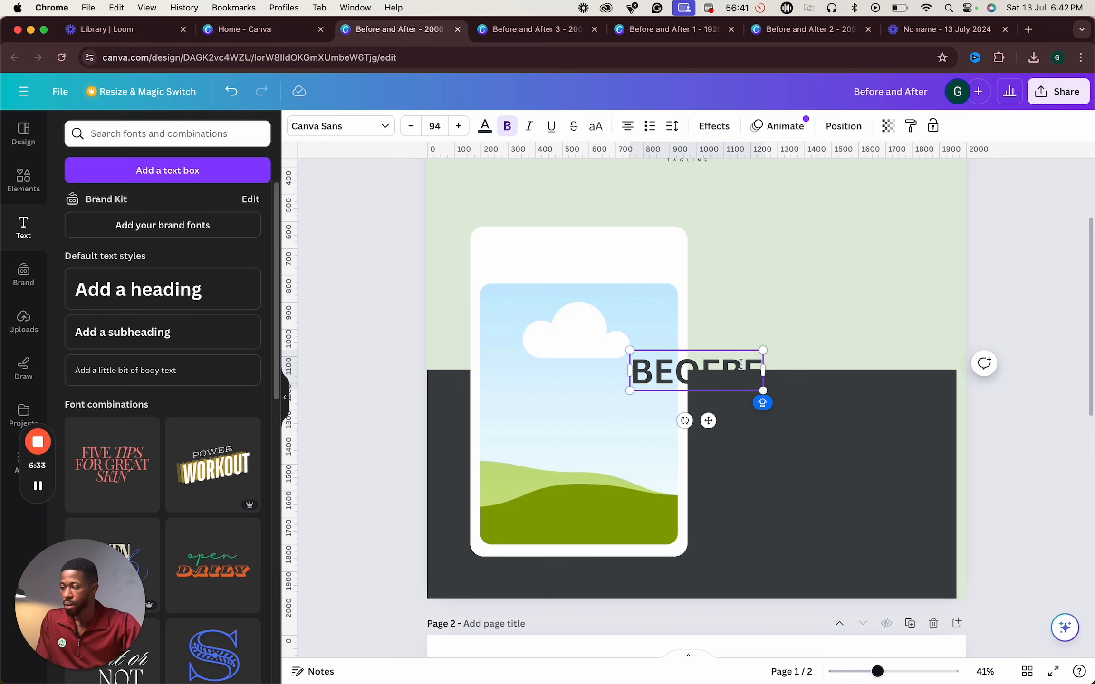
pyautogui.press('super+a')
pyautogui.write('BEF')
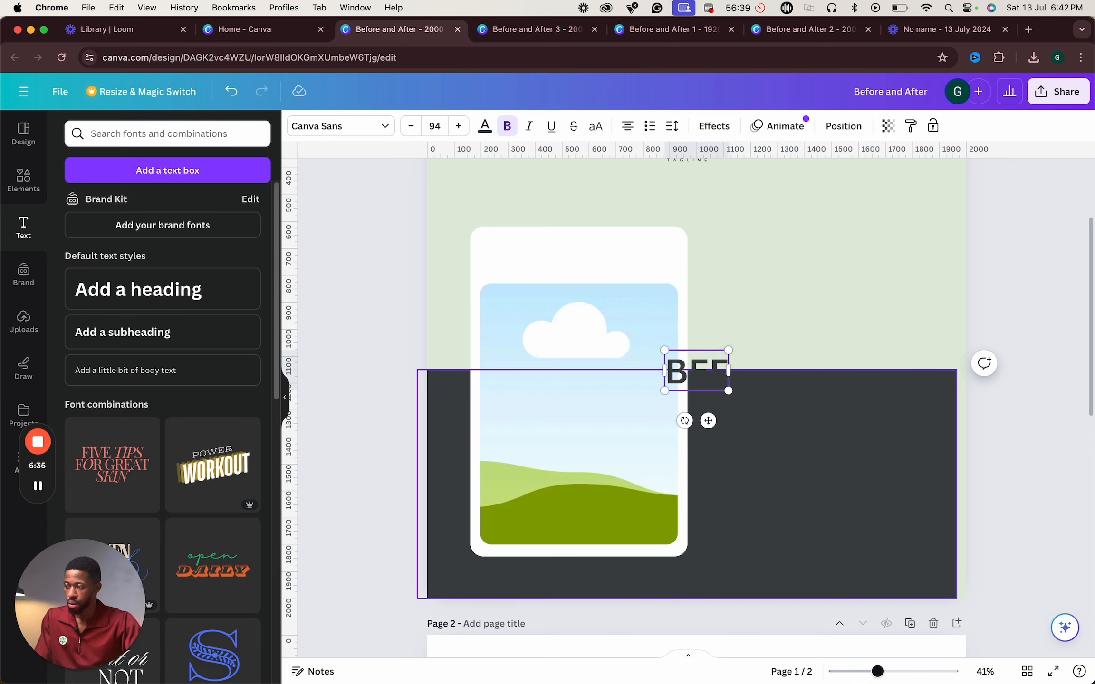
pyautogui.write('ORE')
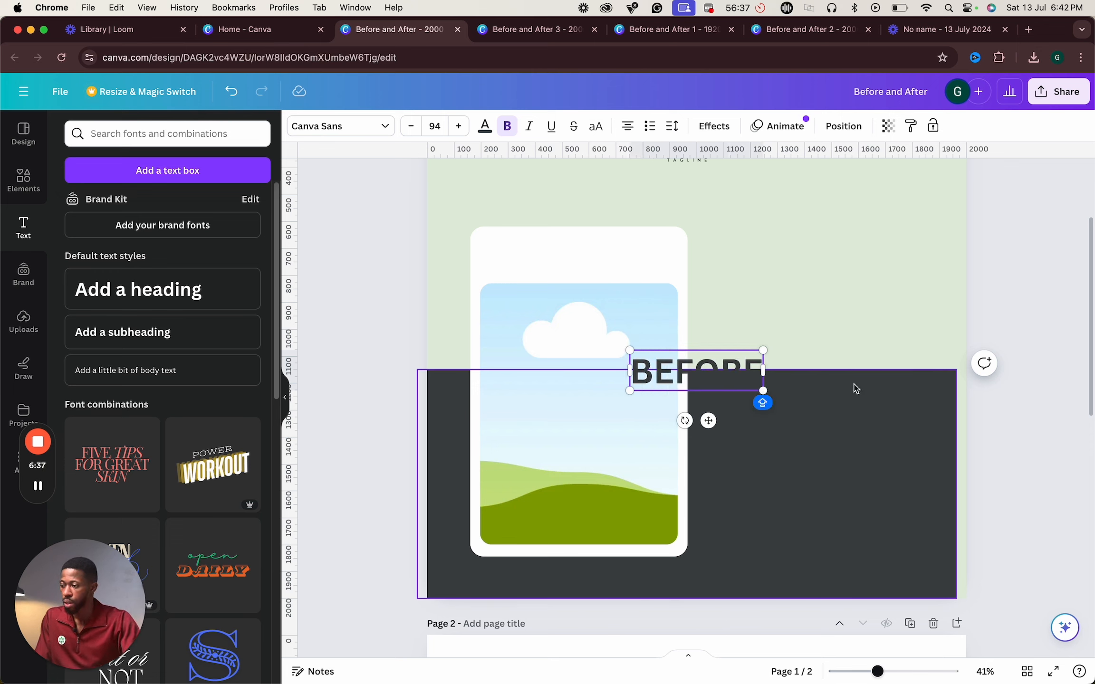
pyautogui.click(811, 326)
pyautogui.moveTo(680, 368); pyautogui.dragTo(562, 252)
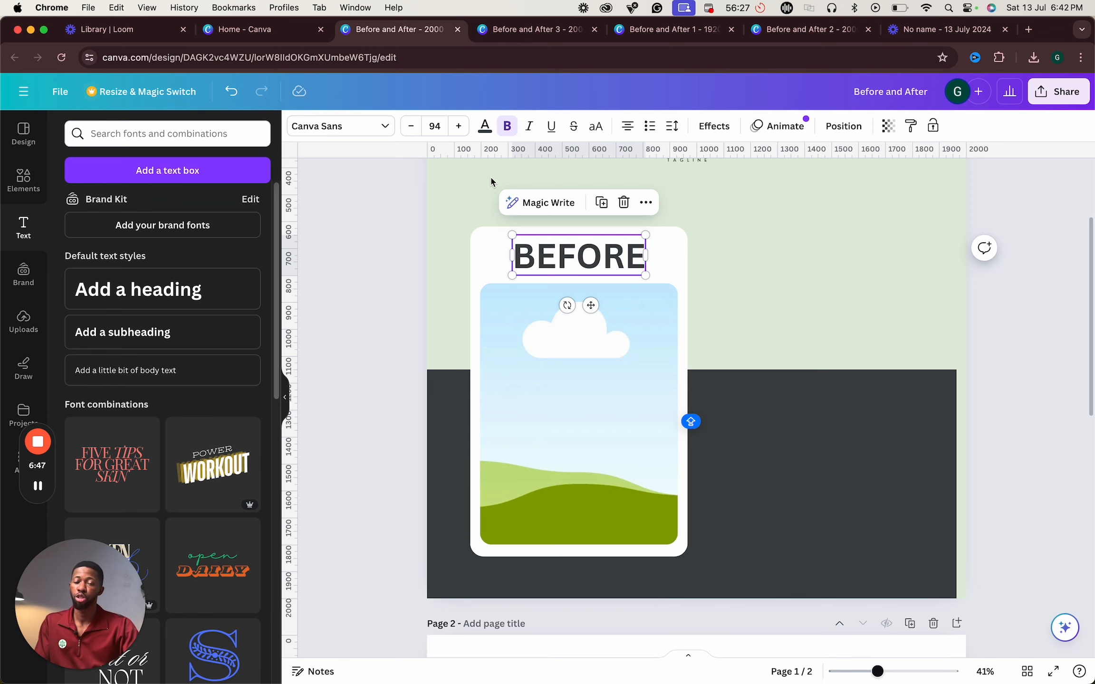
# - Change the BEFORE text's font to Montserrat
pyautogui.doubleClick(527, 261)
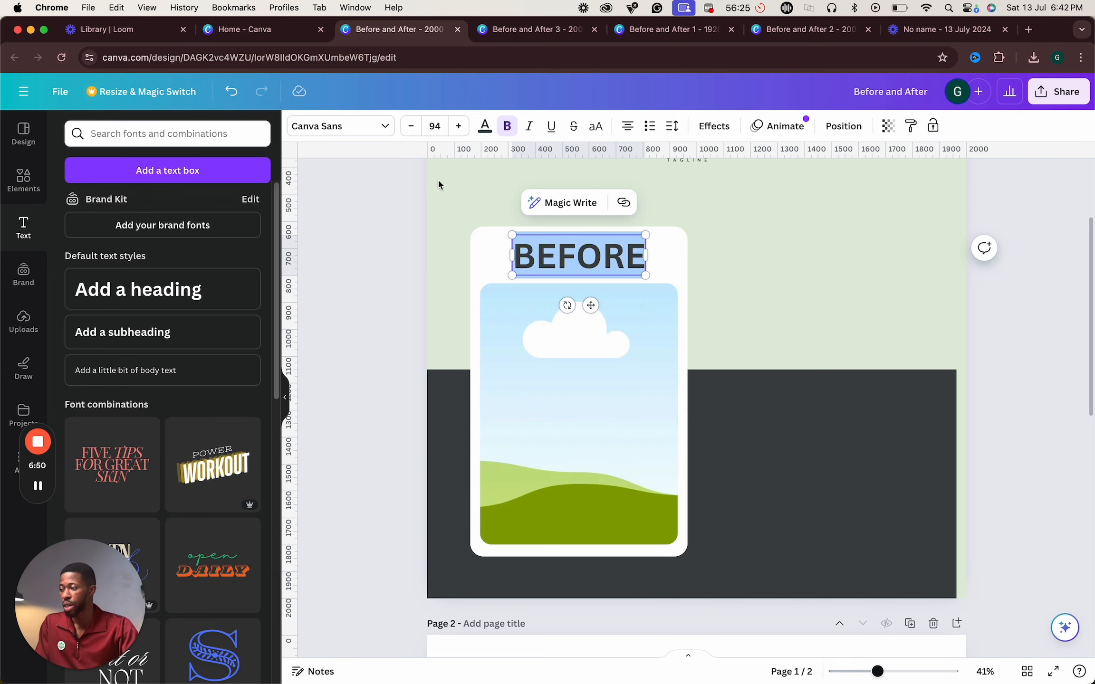
pyautogui.click(382, 127)
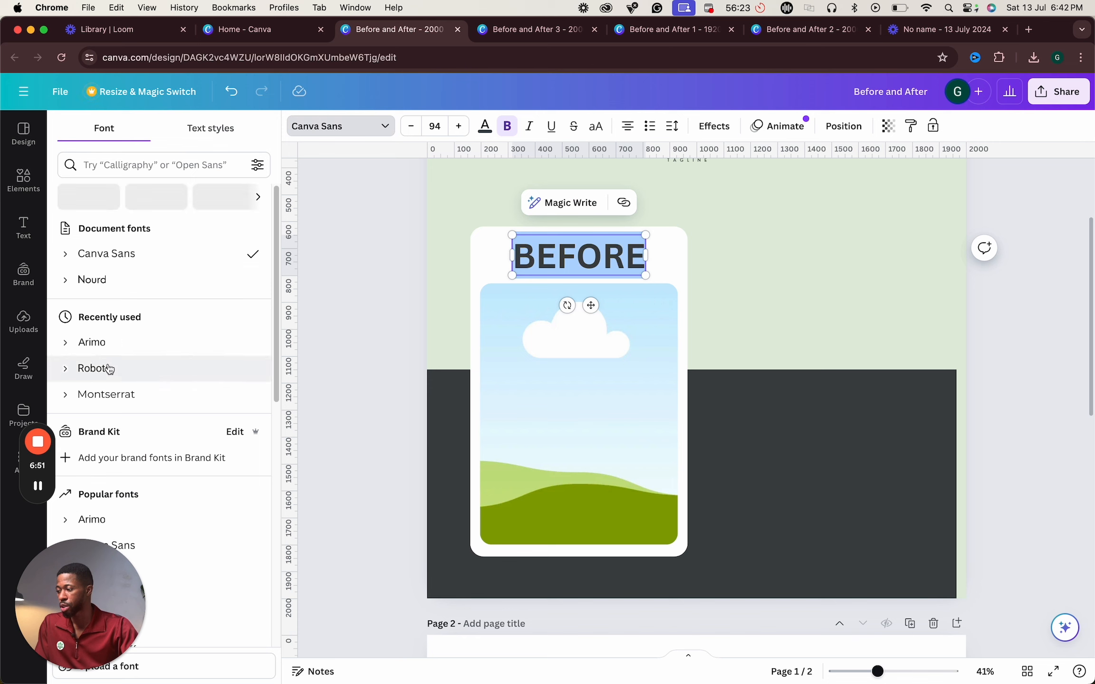
pyautogui.click(124, 395)
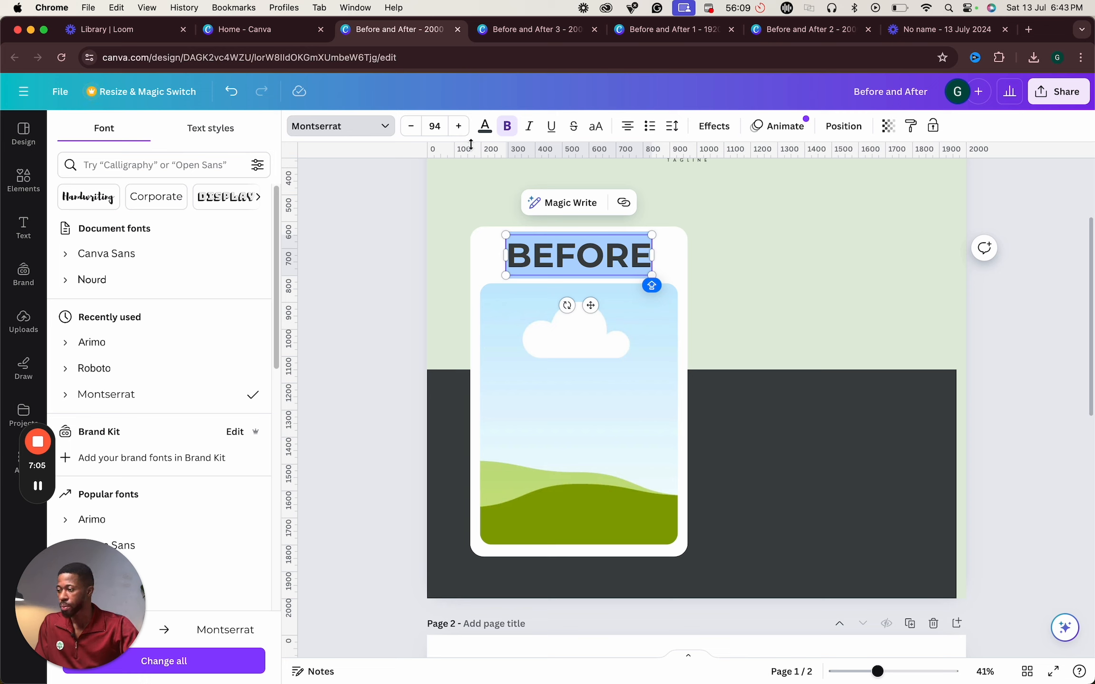
# - Reduce the BEFORE text's font size to 56
pyautogui.click(411, 129)
pyautogui.click(411, 130)
pyautogui.click(411, 129)
pyautogui.click(412, 129)
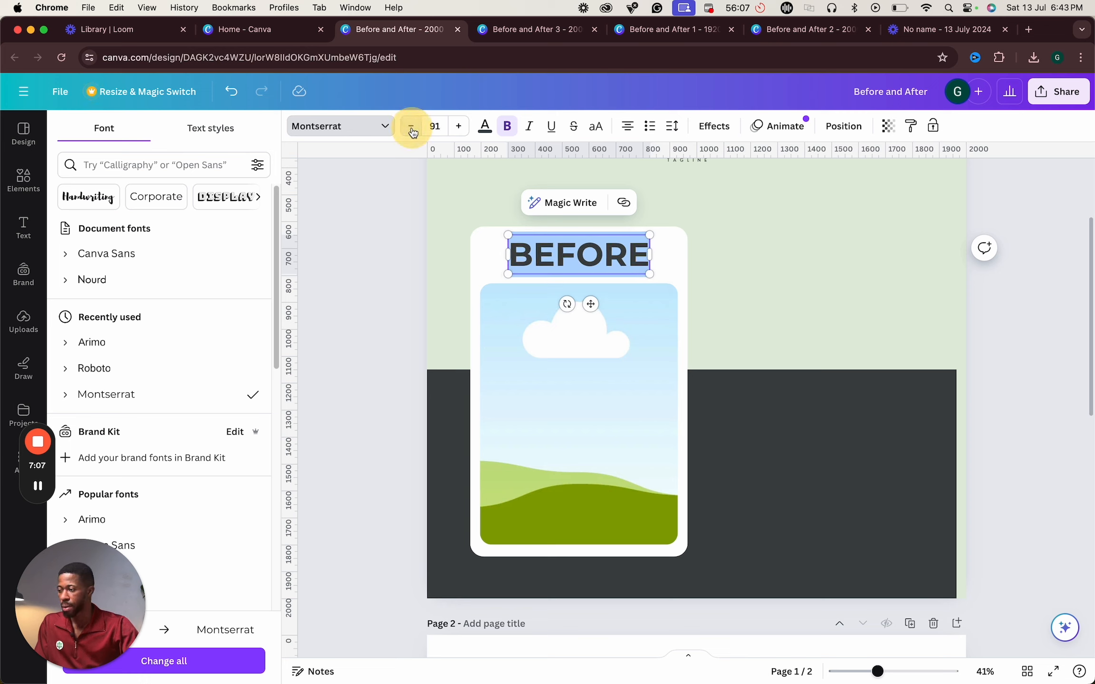
pyautogui.click(412, 129)
pyautogui.click(411, 129)
pyautogui.click(412, 129)
pyautogui.click(411, 129)
pyautogui.click(412, 129)
pyautogui.click(412, 129)
pyautogui.click(412, 129)
pyautogui.click(412, 130)
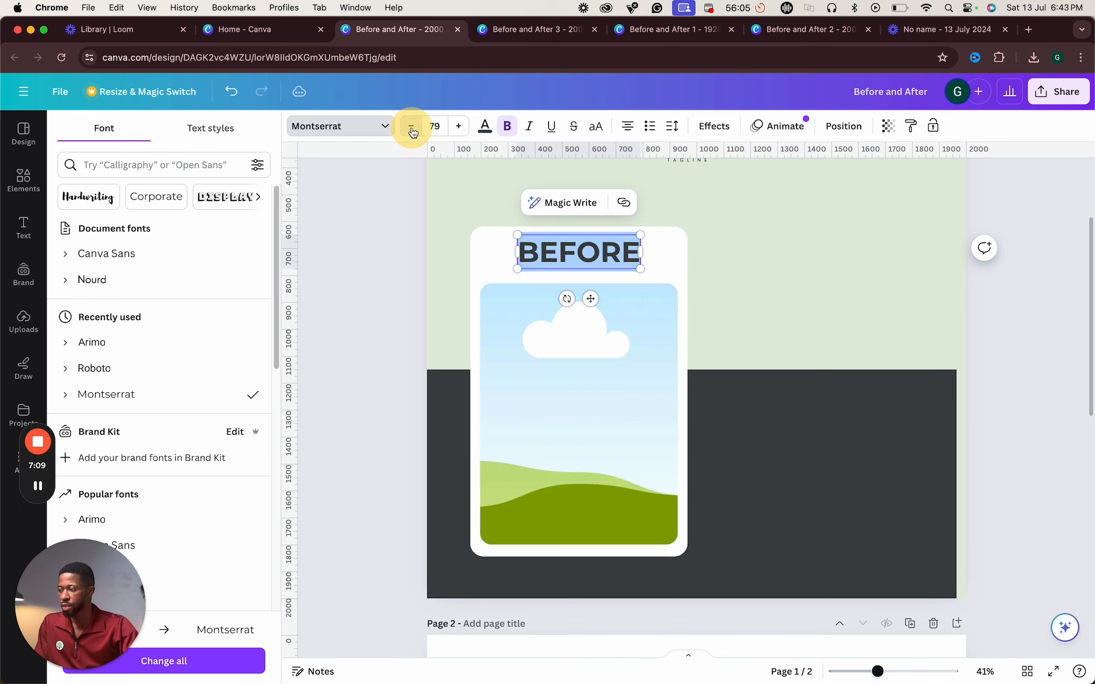
pyautogui.click(411, 129)
pyautogui.click(412, 129)
pyautogui.click(412, 129)
pyautogui.click(441, 123)
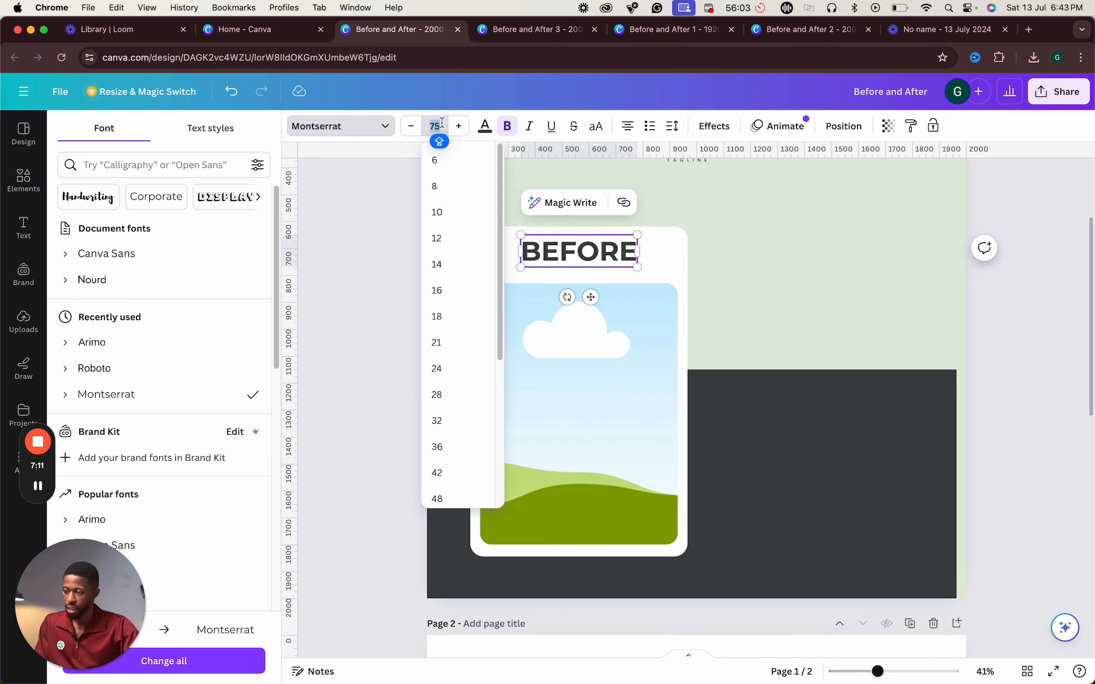
pyautogui.scroll(-3, 459, 450)
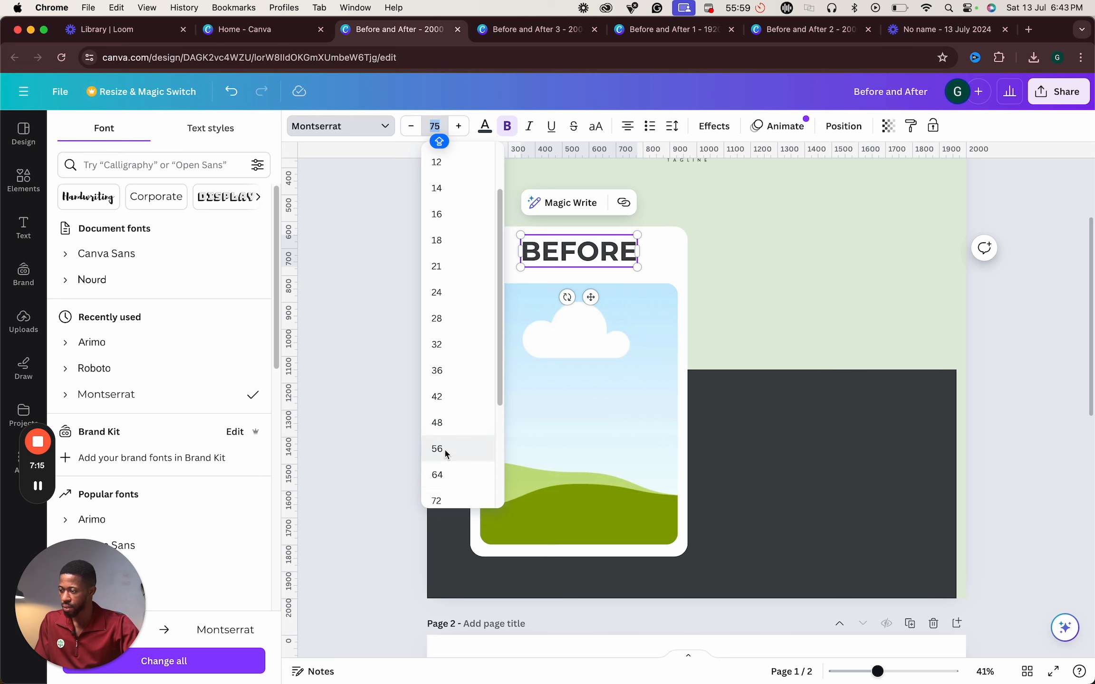
pyautogui.click(444, 449)
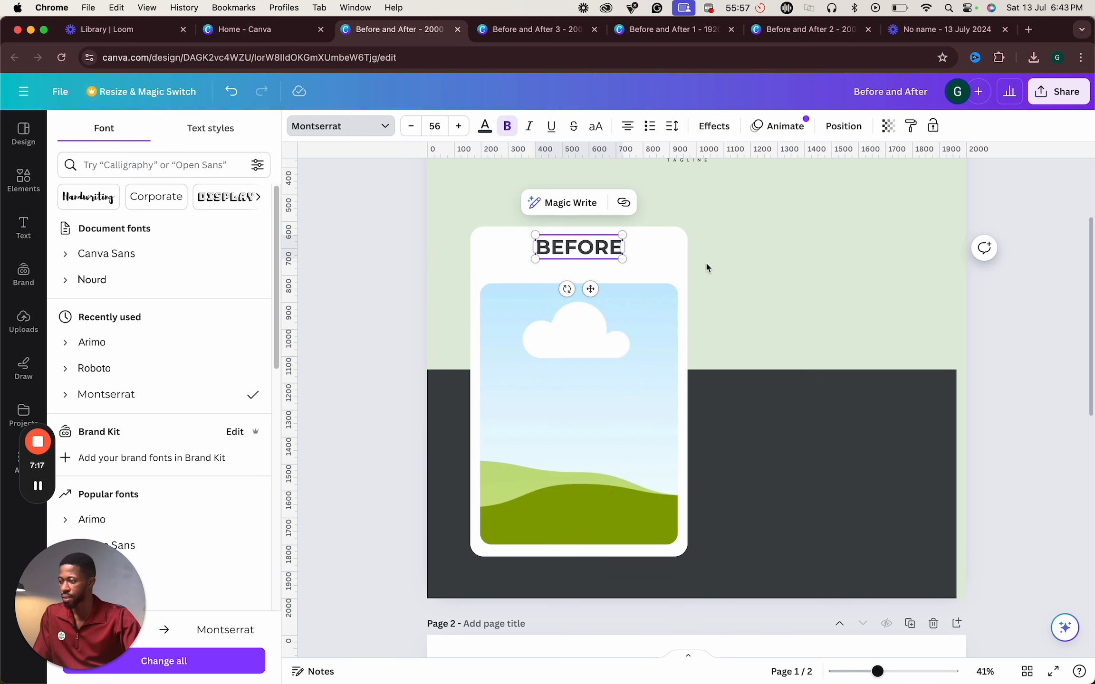
# - Nudge the BEFORE text slightly lower on the card
pyautogui.click(726, 263)
pyautogui.moveTo(579, 247); pyautogui.dragTo(579, 257)
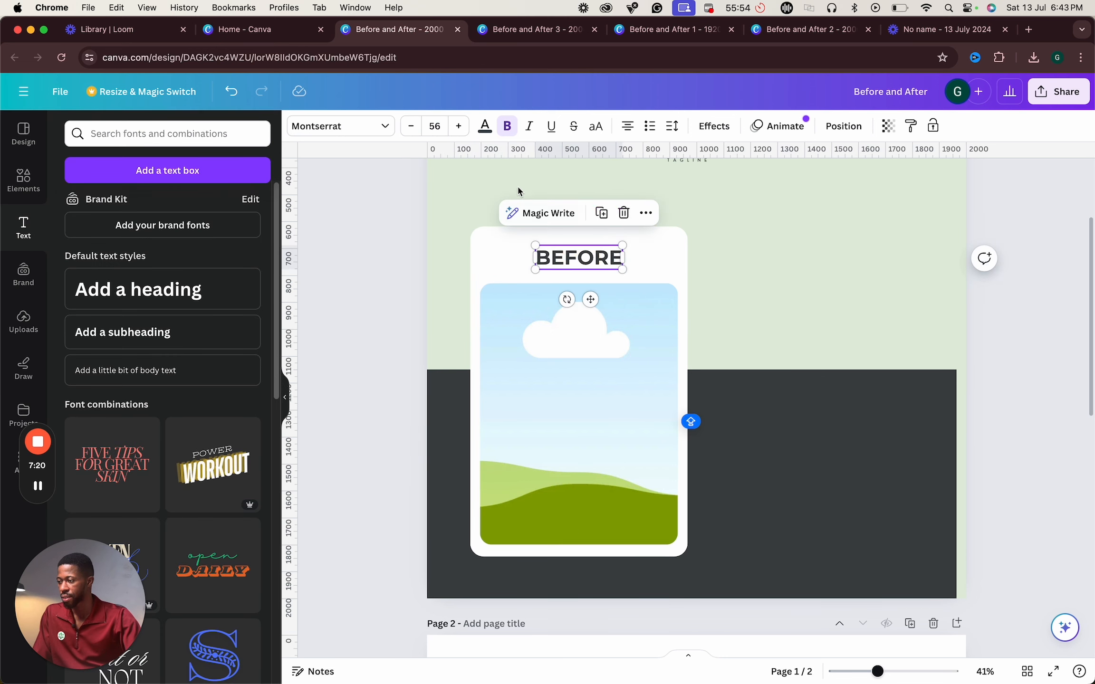
pyautogui.click(508, 132)
pyautogui.click(508, 132)
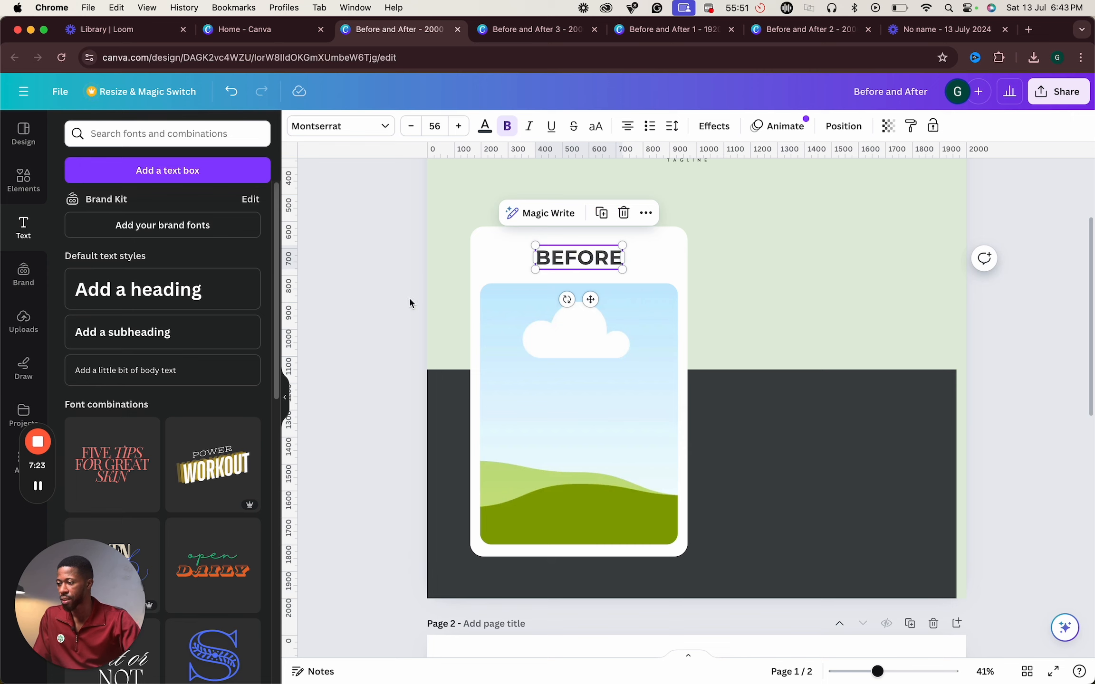
# - Move the photo frame slightly up beneath the BEFORE heading
pyautogui.click(505, 271)
pyautogui.click(531, 306)
pyautogui.moveTo(579, 283); pyautogui.dragTo(566, 259)
pyautogui.click(567, 262)
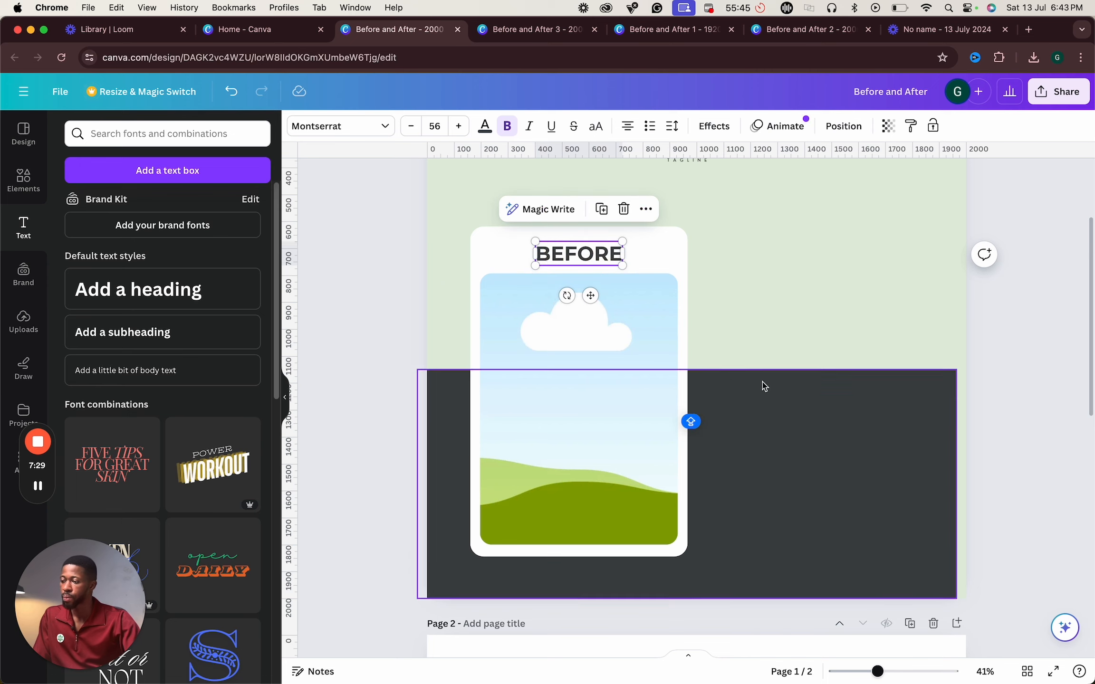
pyautogui.click(756, 304)
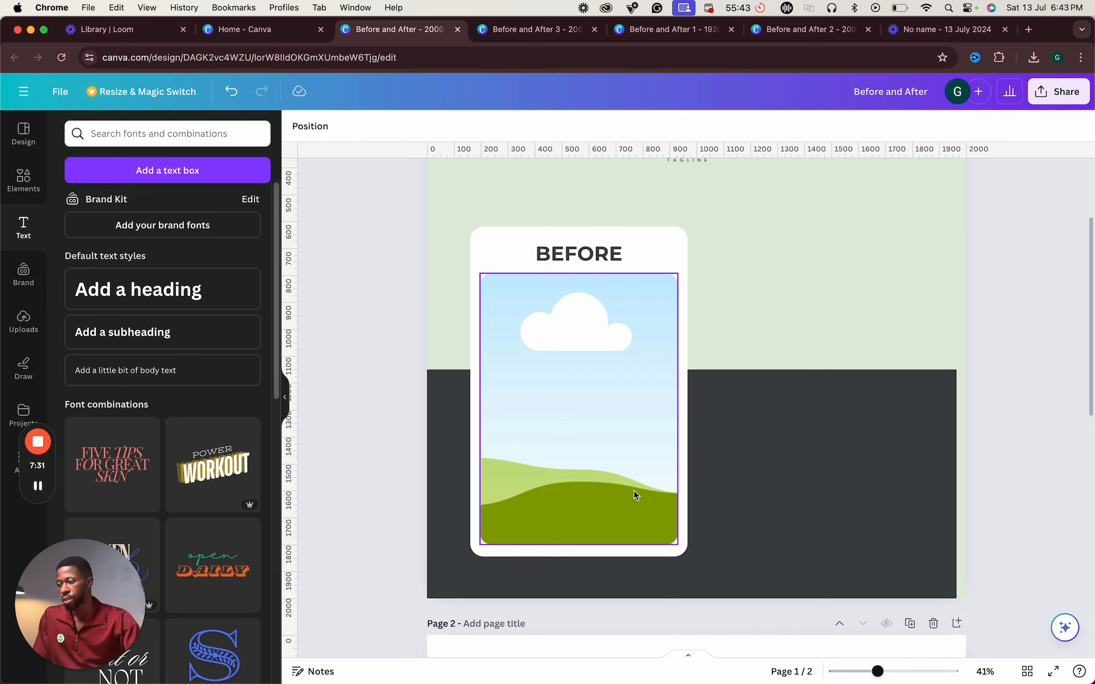
pyautogui.click(626, 507)
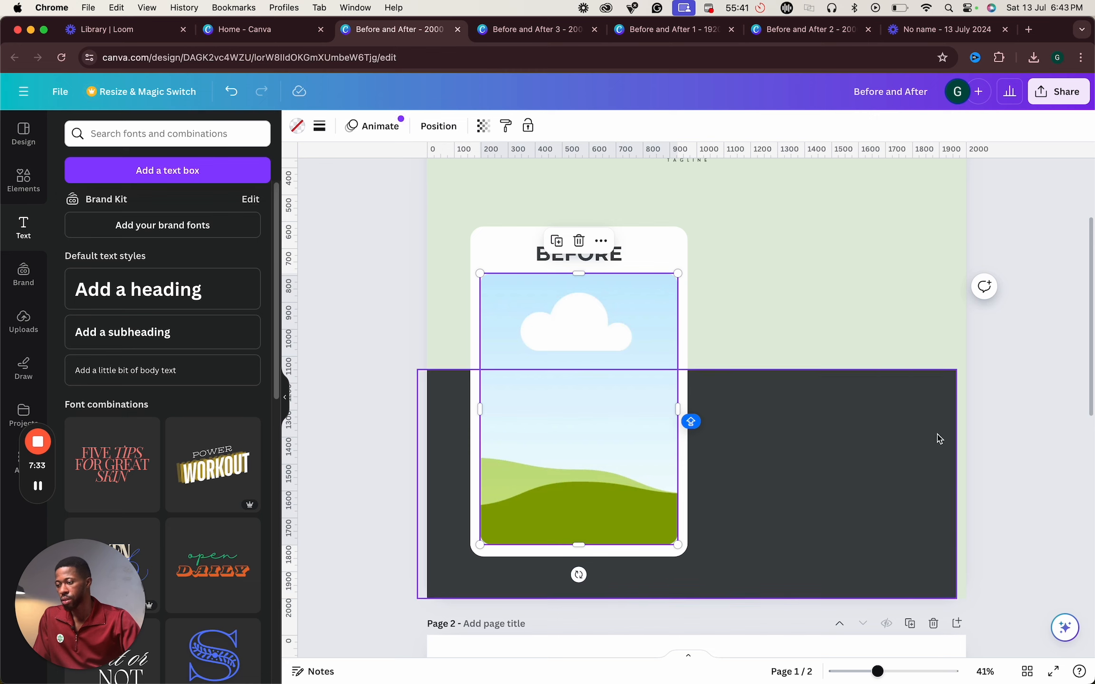
pyautogui.click(990, 449)
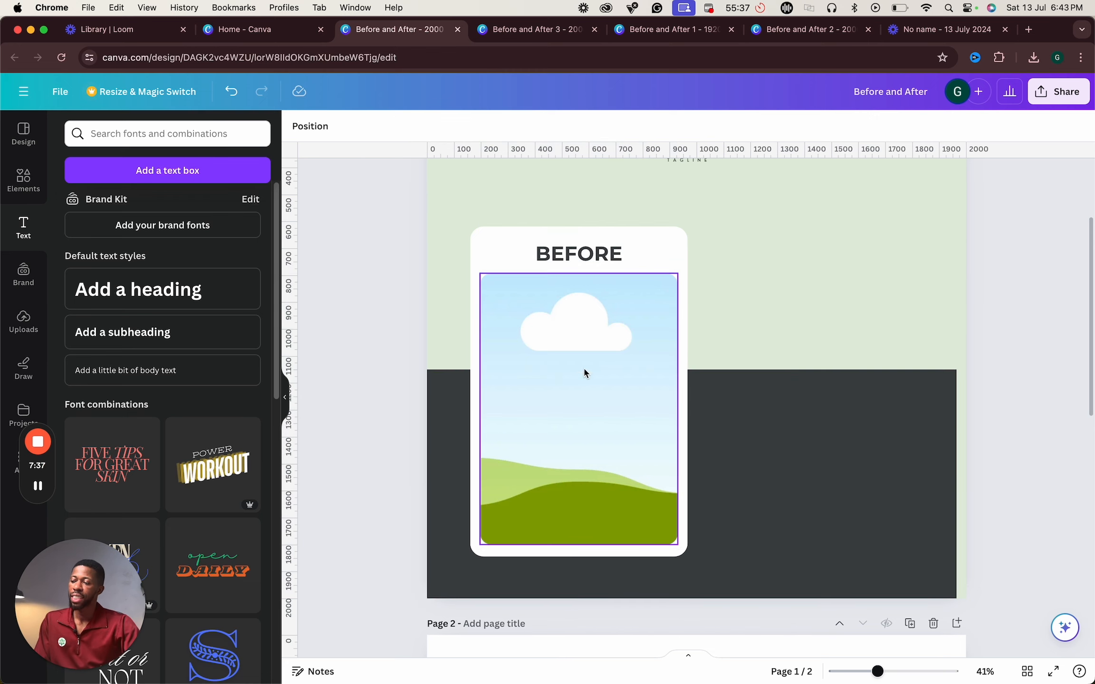
# - Try shifting the BEFORE card, heading and photo frame together, then undo the move
pyautogui.click(664, 449)
pyautogui.moveTo(888, 674); pyautogui.dragTo(866, 671)
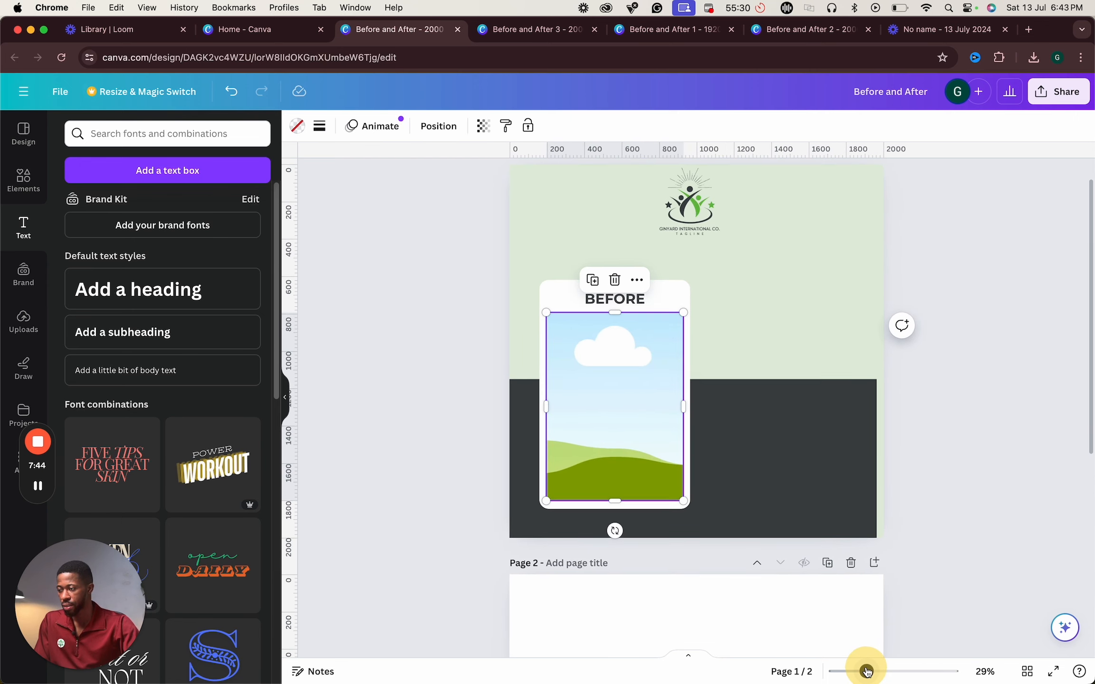
pyautogui.click(663, 296)
pyautogui.keyDown('shift'); pyautogui.click(640, 299); pyautogui.keyUp('shift')
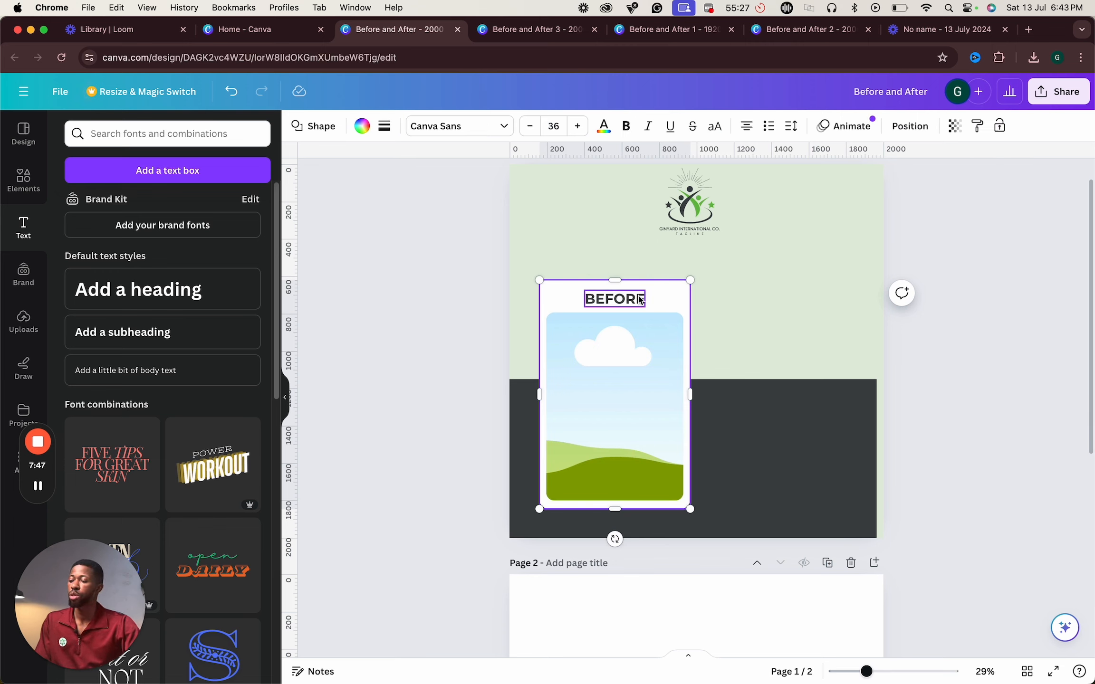
pyautogui.keyDown('shift'); pyautogui.click(648, 377); pyautogui.keyUp('shift')
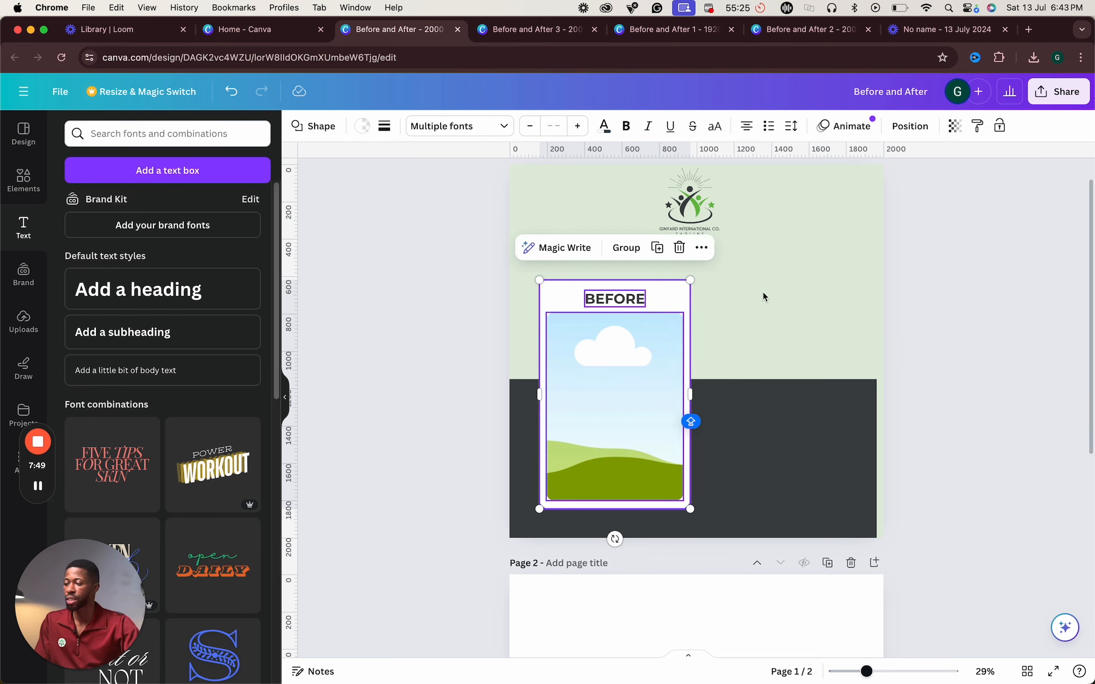
pyautogui.click(709, 299)
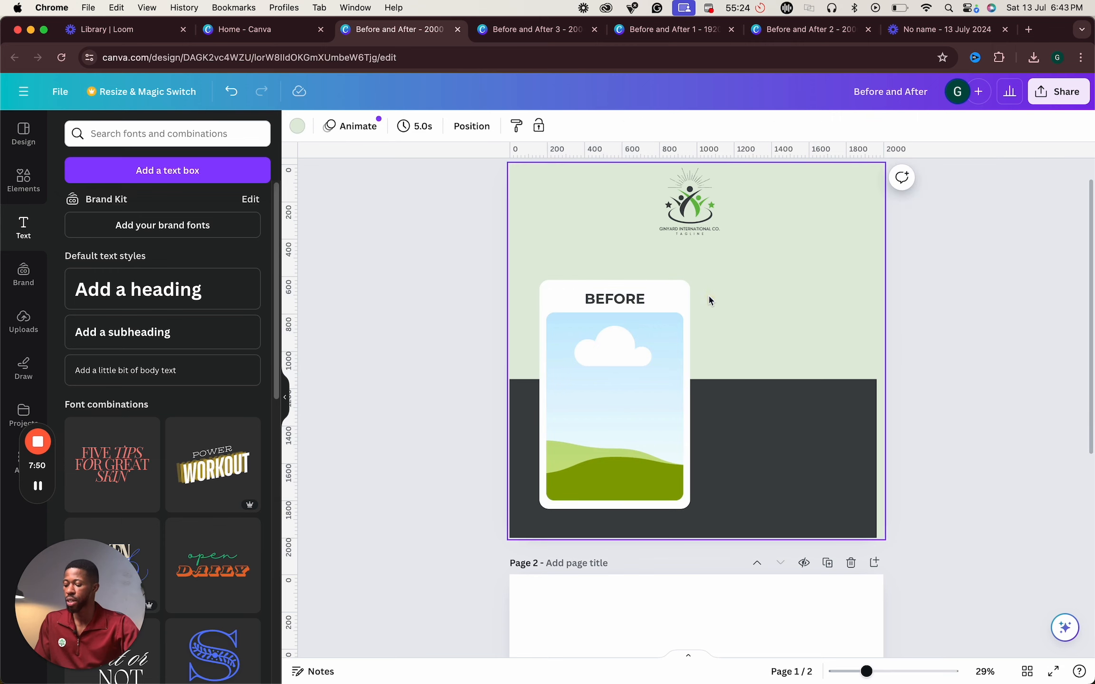
pyautogui.click(673, 308)
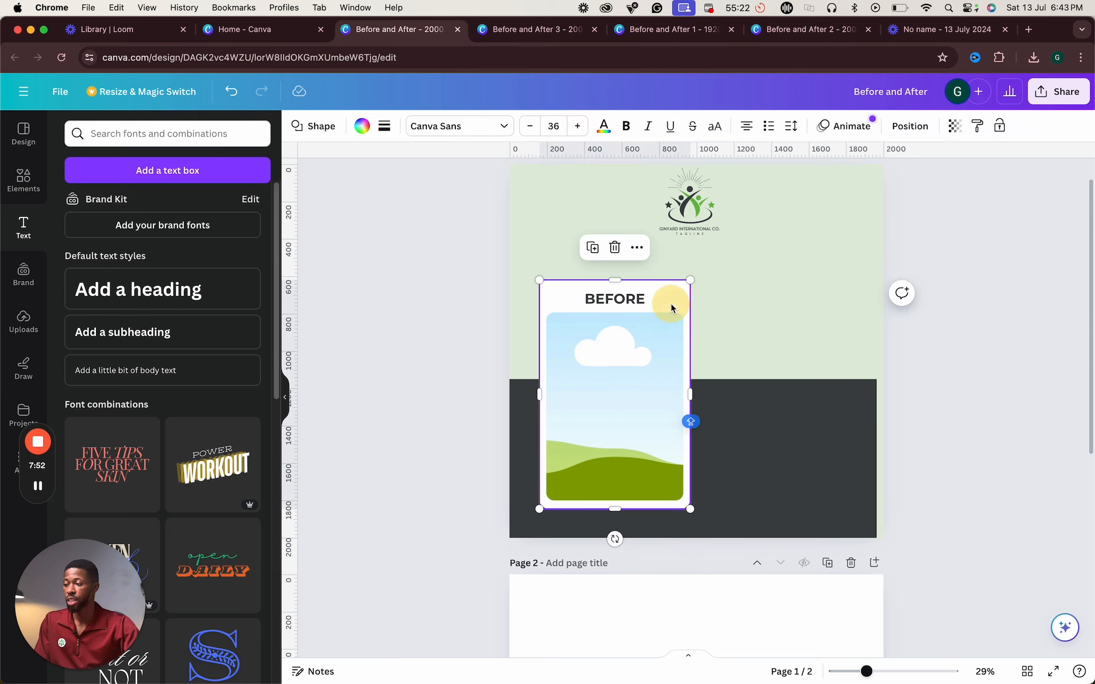
pyautogui.keyDown('shift'); pyautogui.click(627, 307); pyautogui.keyUp('shift')
pyautogui.moveTo(634, 375); pyautogui.dragTo(661, 362)
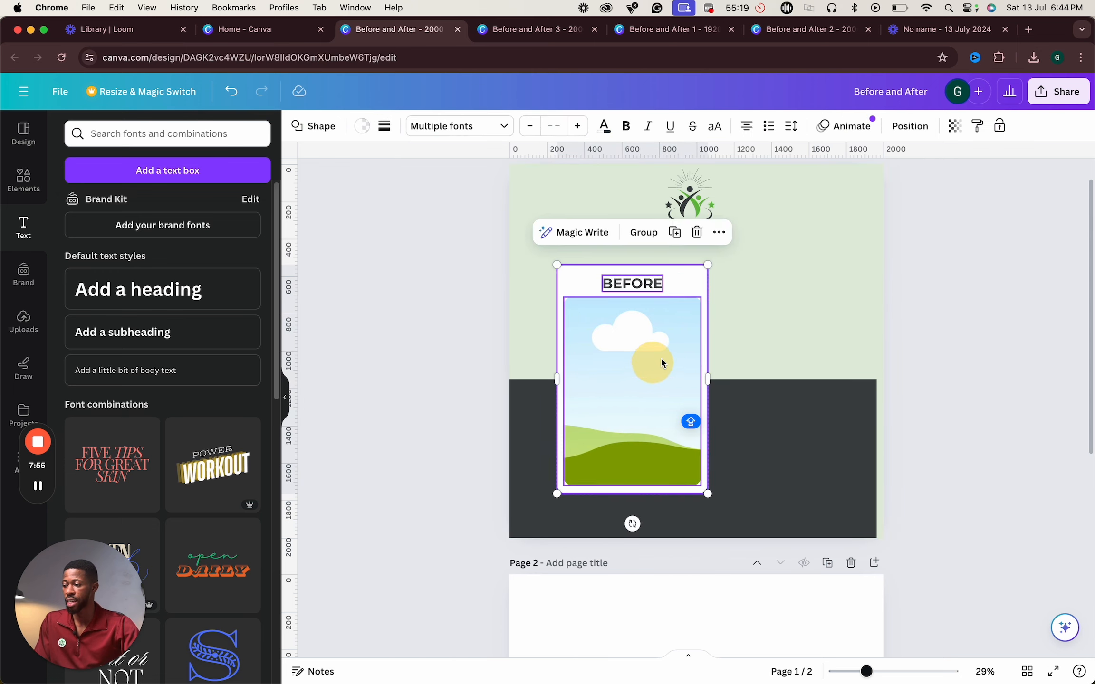
pyautogui.press('super+z')
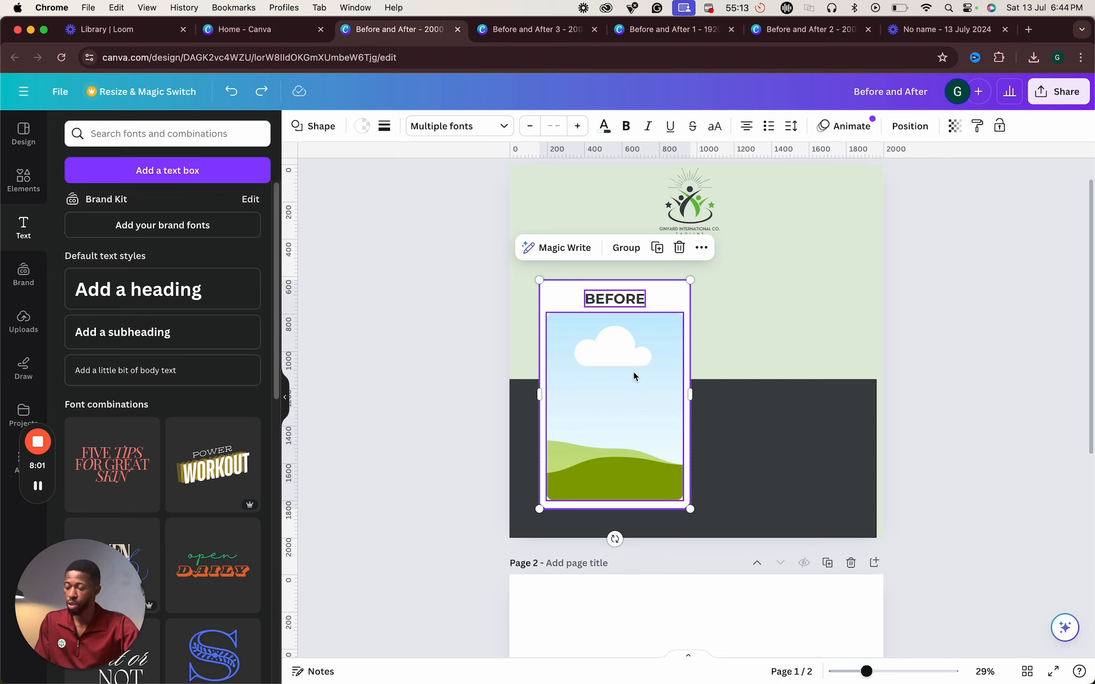
# - Duplicate the BEFORE card with its heading and photo frame onto the right side of the page
pyautogui.press('alt')
pyautogui.moveTo(628, 373); pyautogui.dragTo(793, 387)
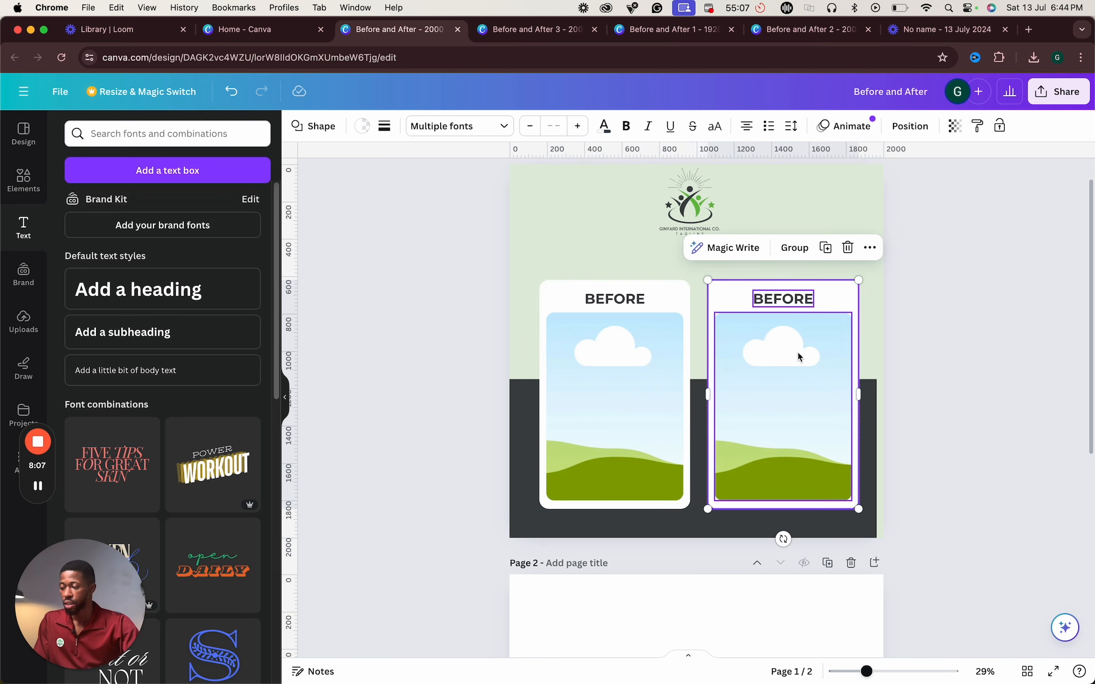
# - Change the duplicated card's heading text to AFTER
pyautogui.click(804, 308)
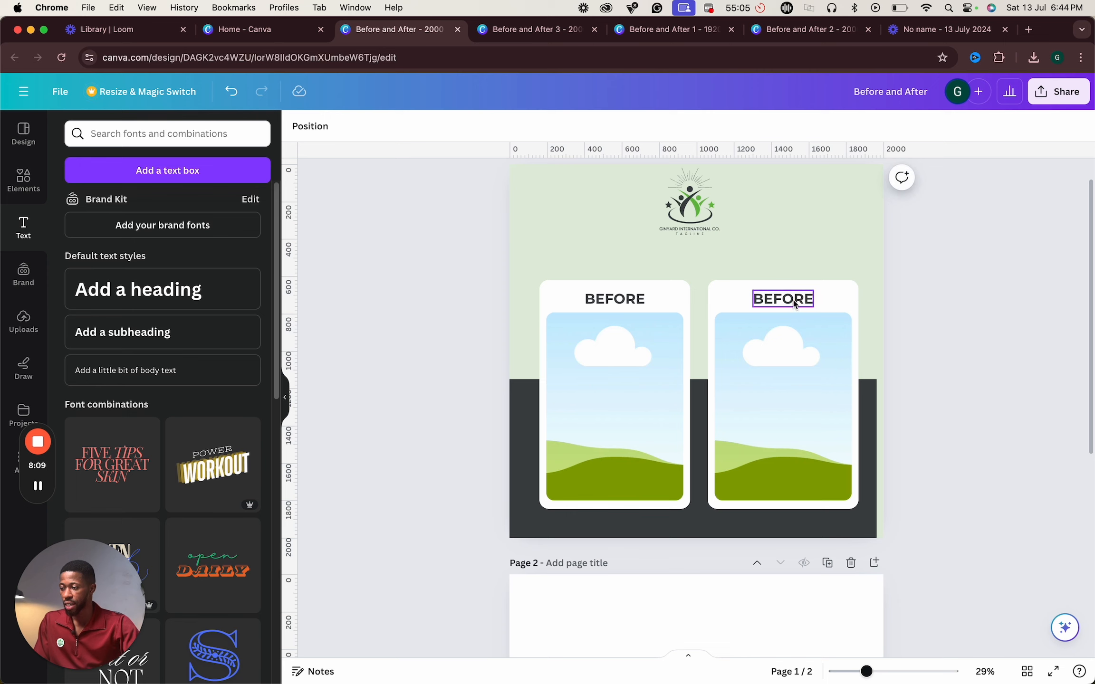
pyautogui.doubleClick(794, 302)
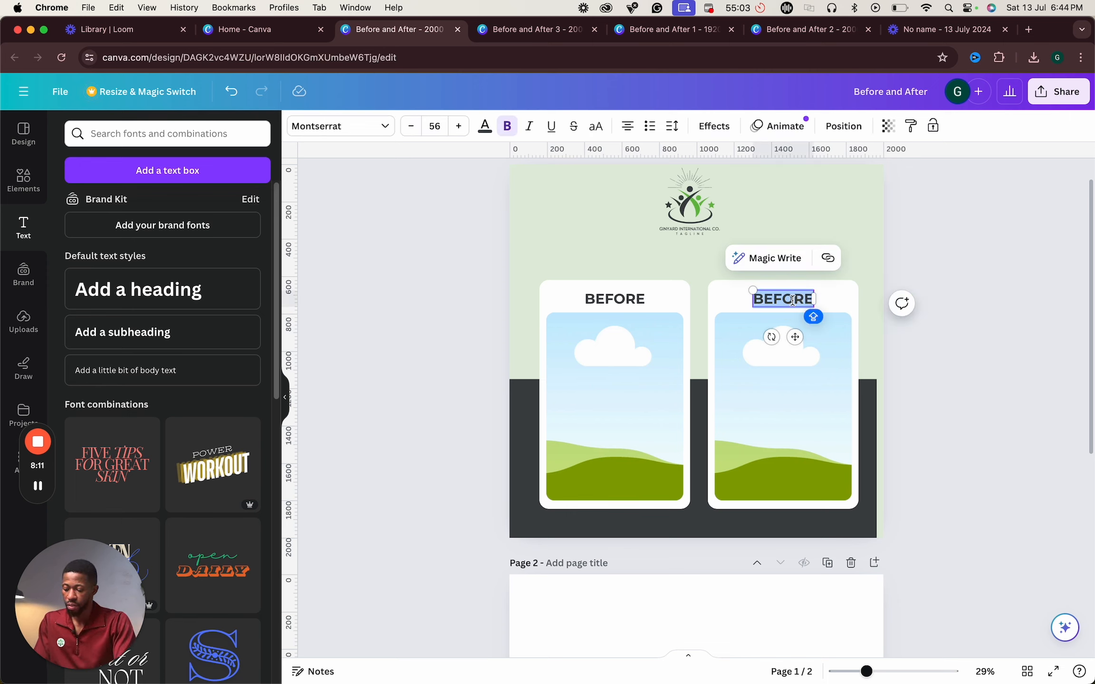
pyautogui.write('AFTER')
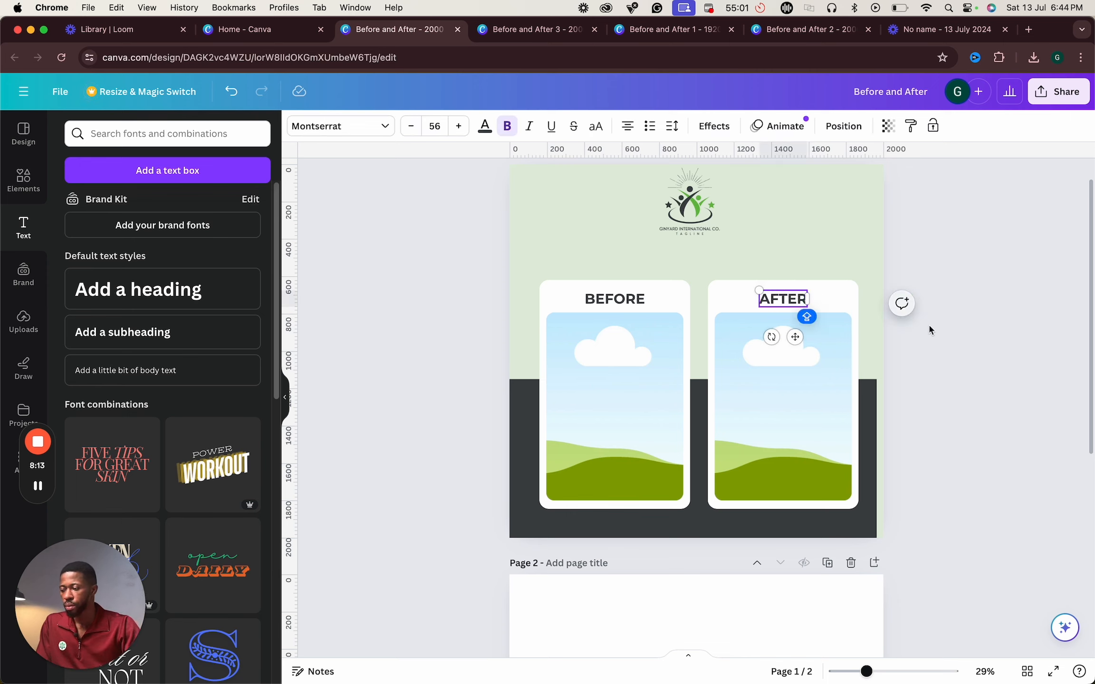
pyautogui.click(768, 363)
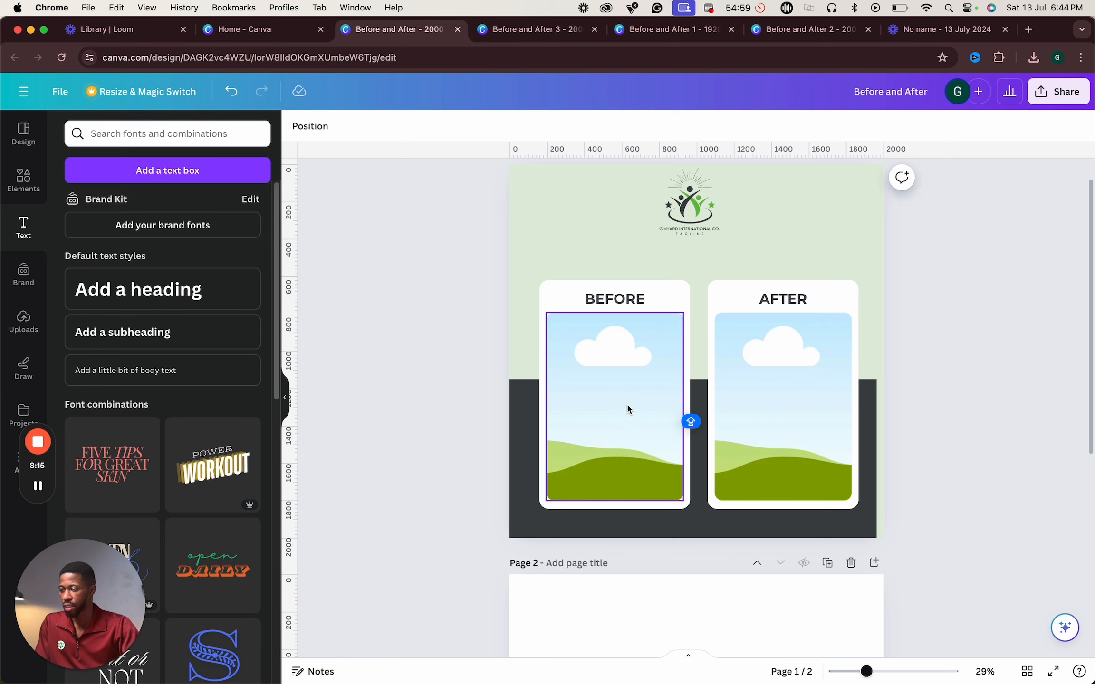
# - Move the BEFORE card with its heading and frame slightly to the left
pyautogui.click(614, 298)
pyautogui.keyDown('shift'); pyautogui.click(582, 354); pyautogui.keyUp('shift')
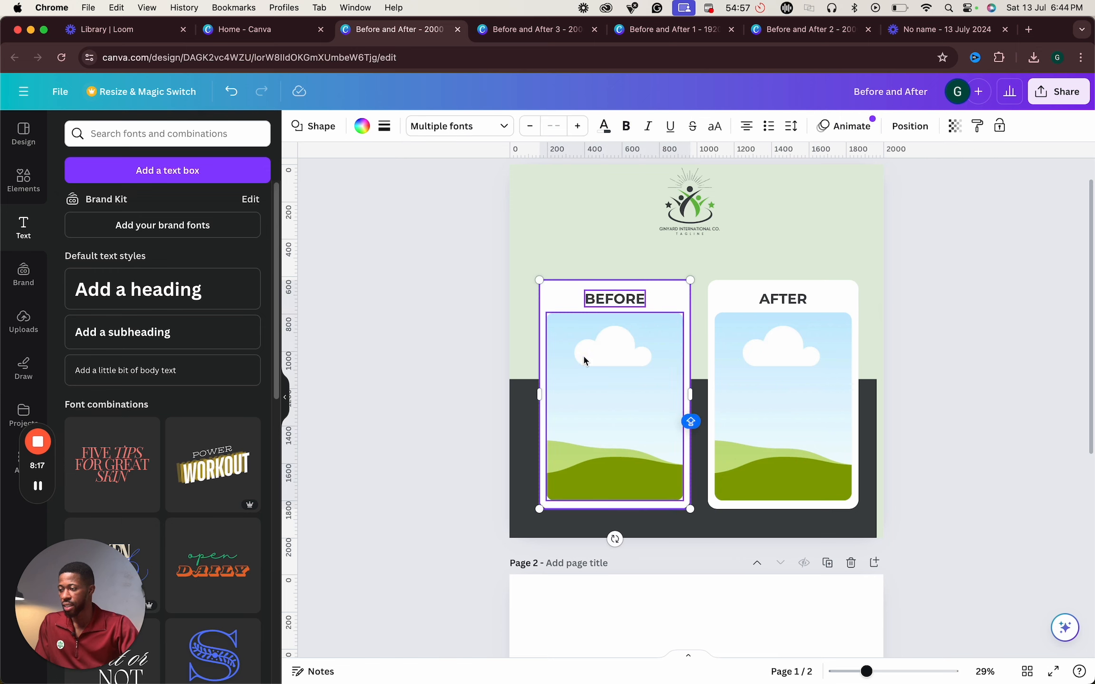
pyautogui.moveTo(636, 395); pyautogui.dragTo(621, 396)
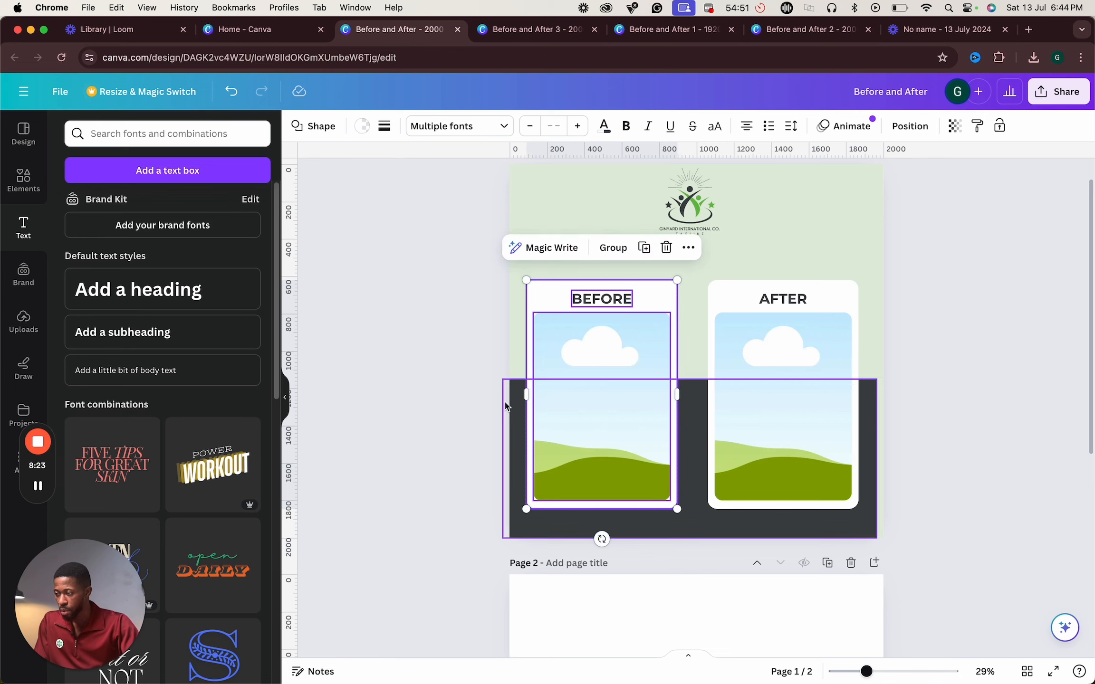
pyautogui.click(458, 365)
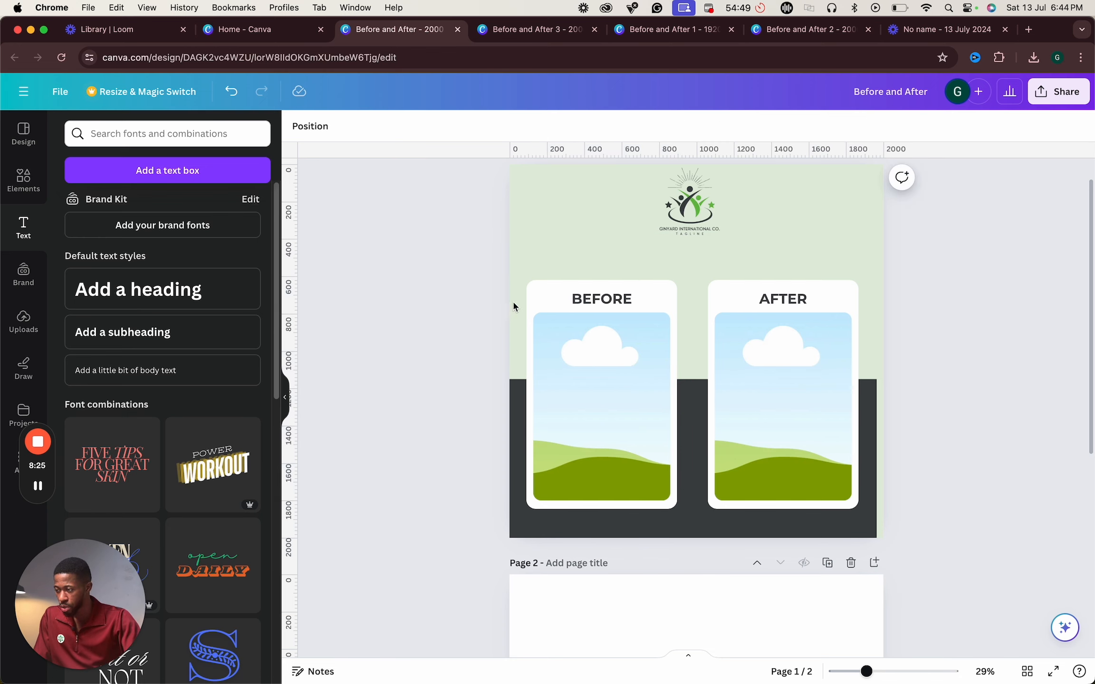
# - Widen the dark grey background block slightly to the right edge of the page
pyautogui.click(877, 402)
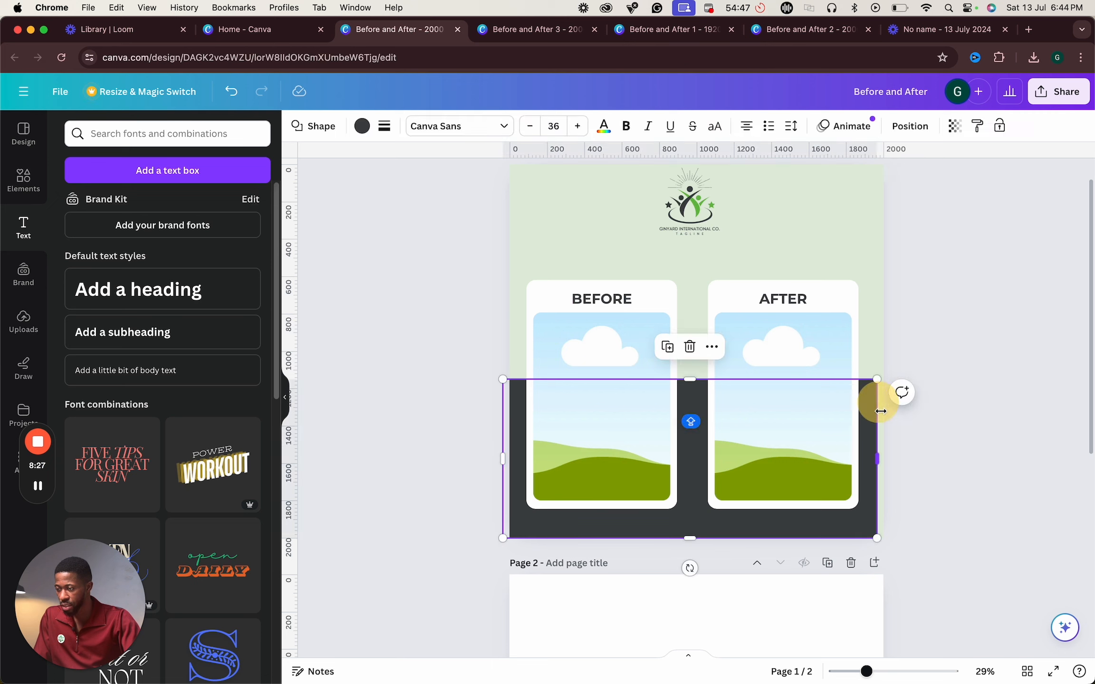
pyautogui.moveTo(879, 459); pyautogui.dragTo(883, 457)
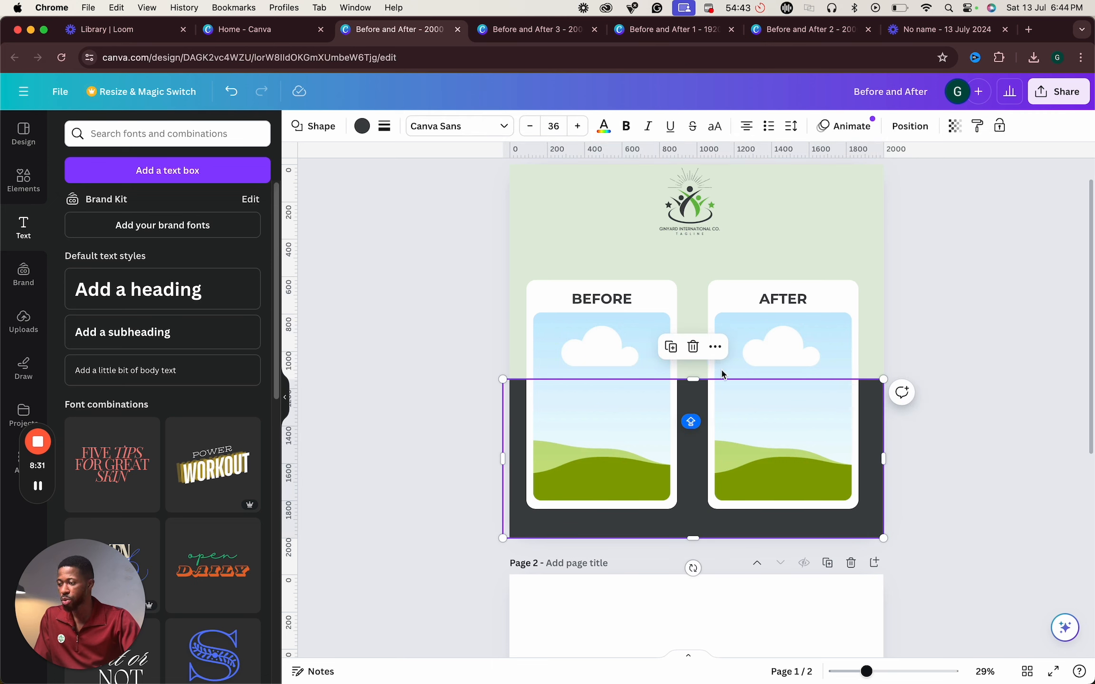
# - Move the AFTER card with its heading and frame slightly to the right
pyautogui.click(806, 334)
pyautogui.click(844, 306)
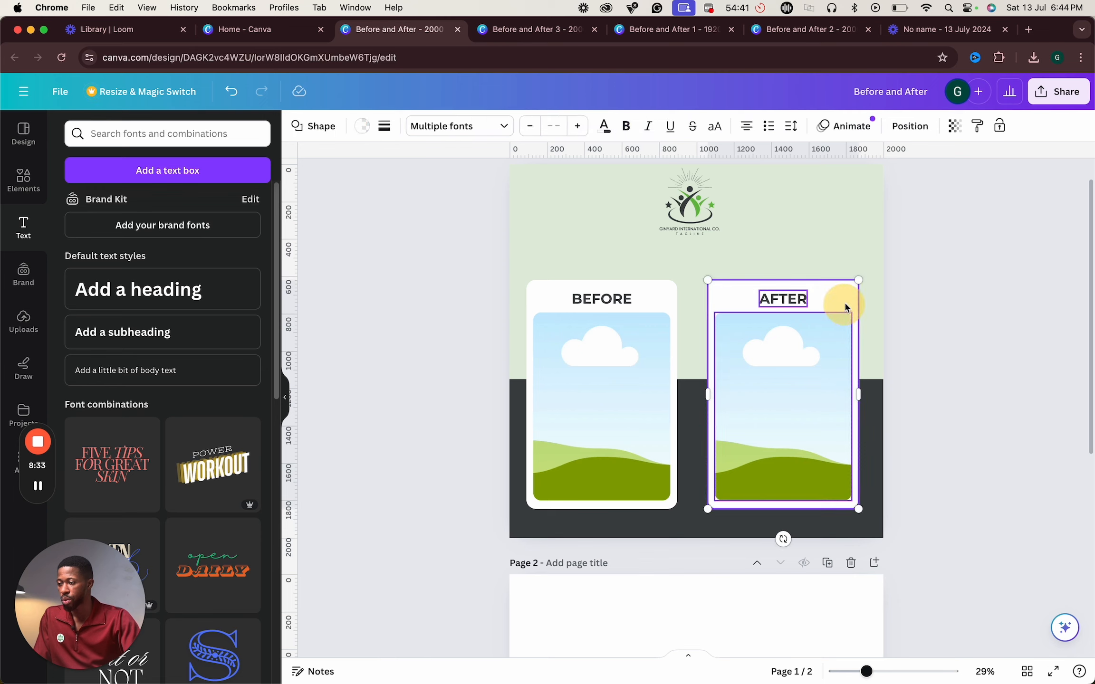
pyautogui.moveTo(833, 308); pyautogui.dragTo(841, 309)
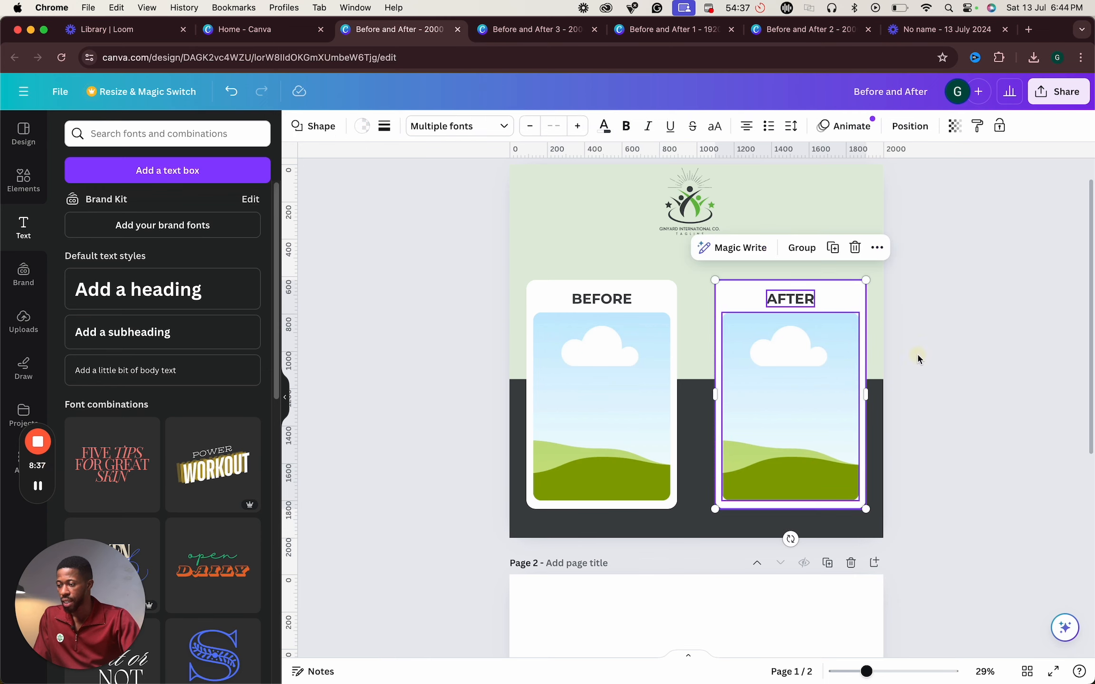
pyautogui.click(917, 356)
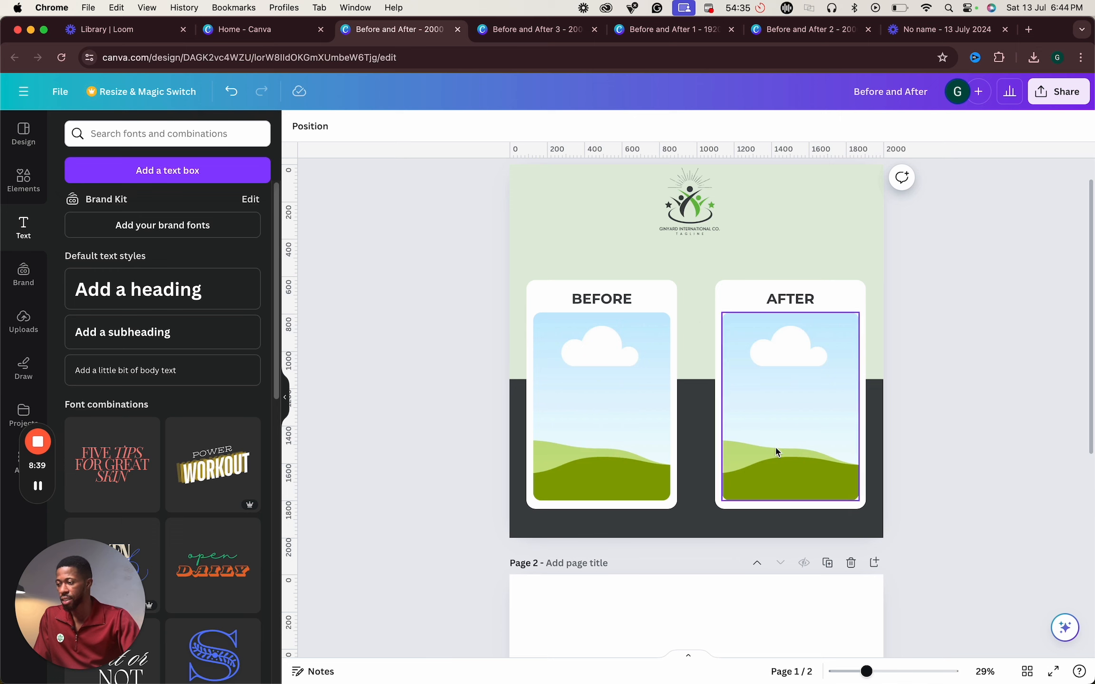
# - Open a new browser tab and search Google for FLATICON
pyautogui.click(34, 327)
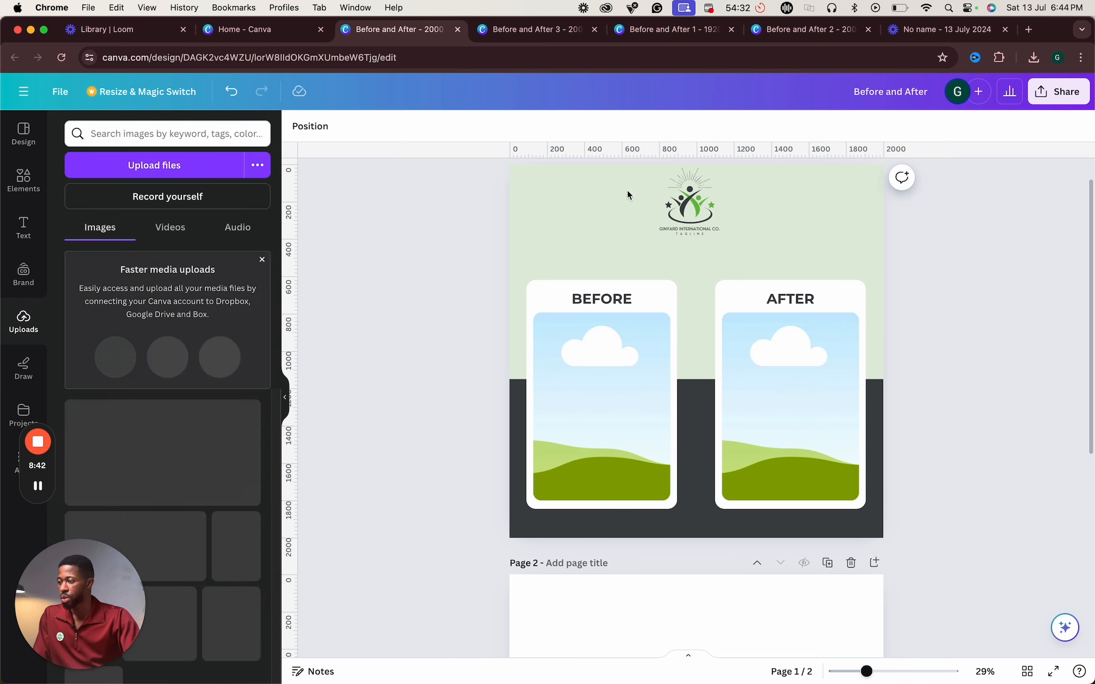
pyautogui.click(1036, 32)
pyautogui.write('FLAT')
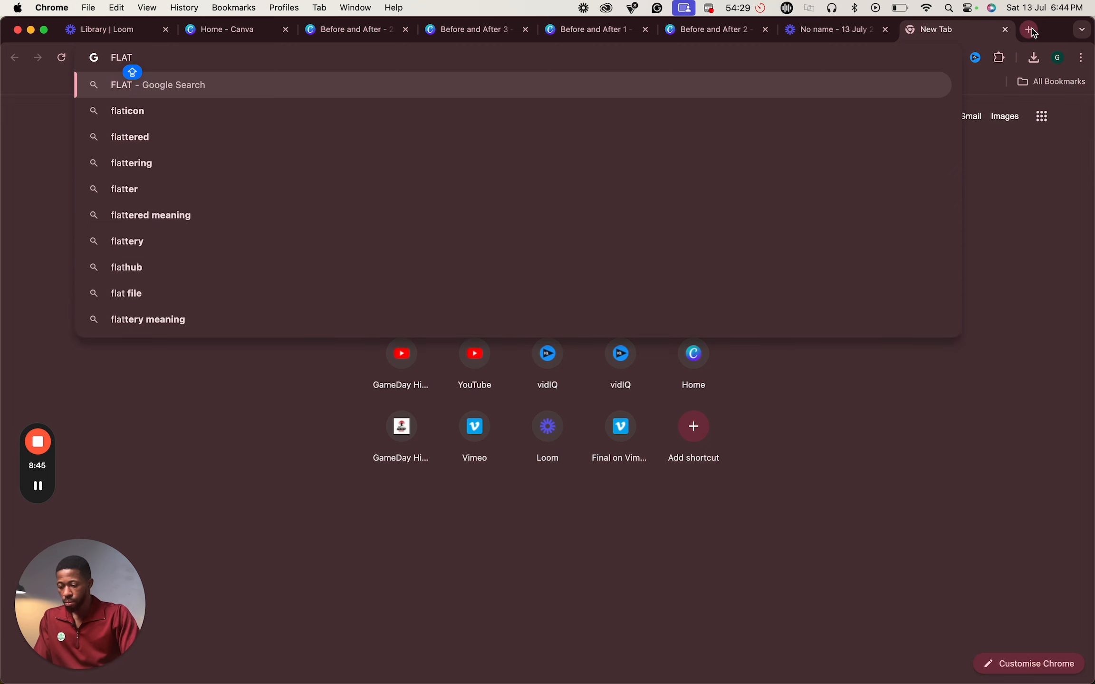
pyautogui.write('ICON')
pyautogui.press('Return')
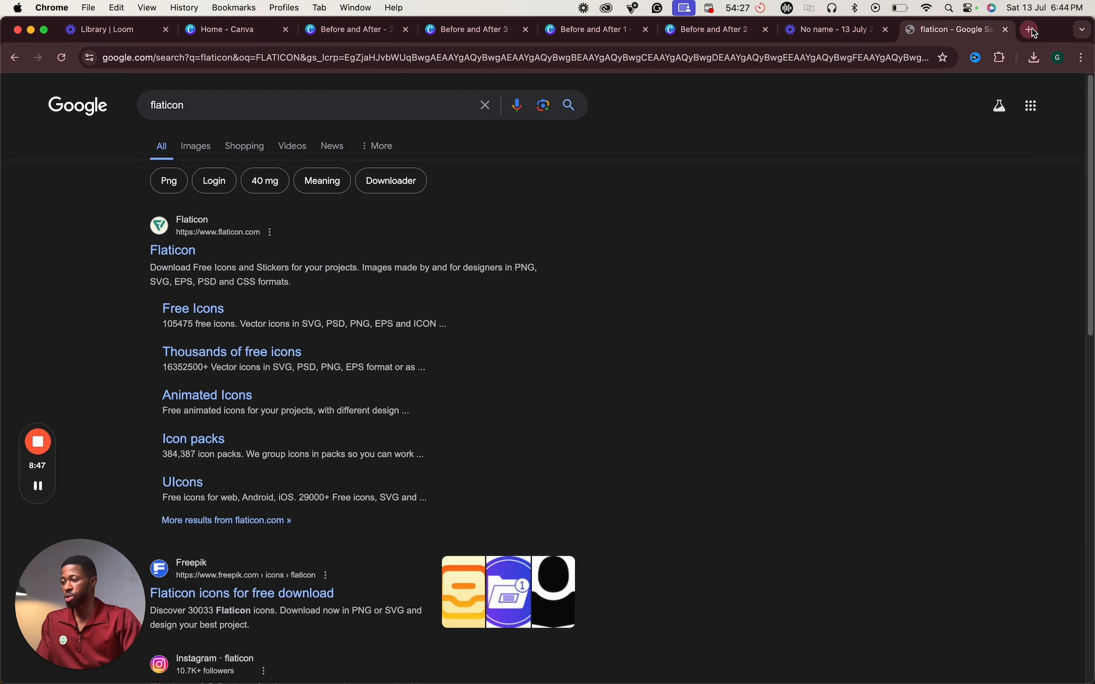
# - Open the Flaticon site and search its icons for ARROW
pyautogui.click(183, 252)
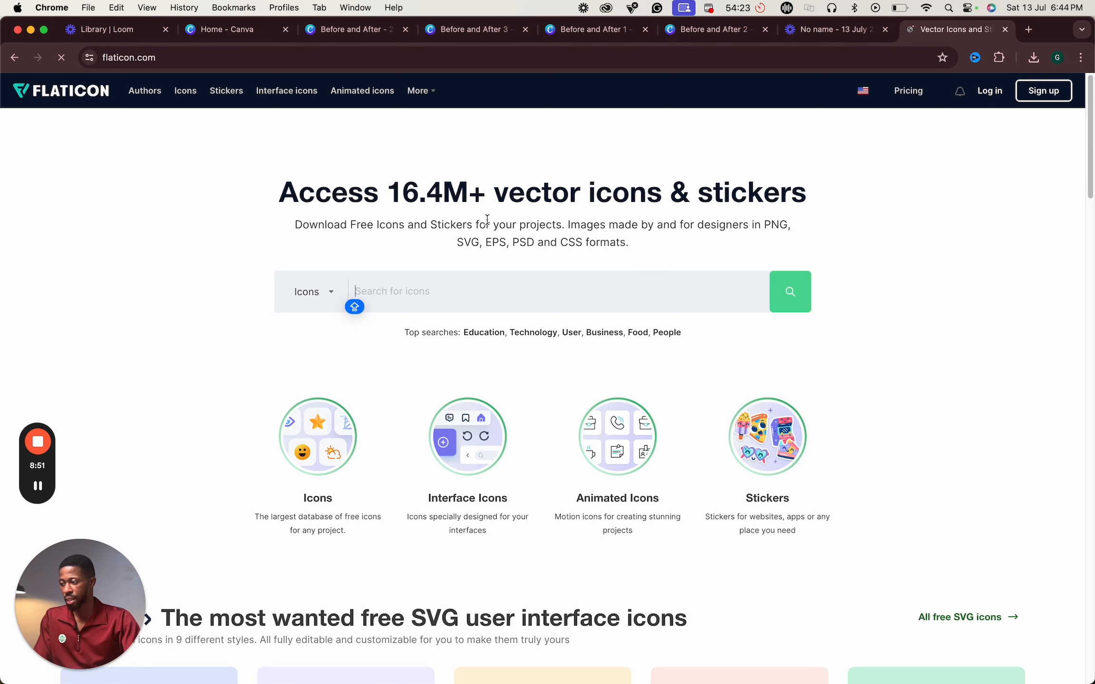
pyautogui.write('ARROW')
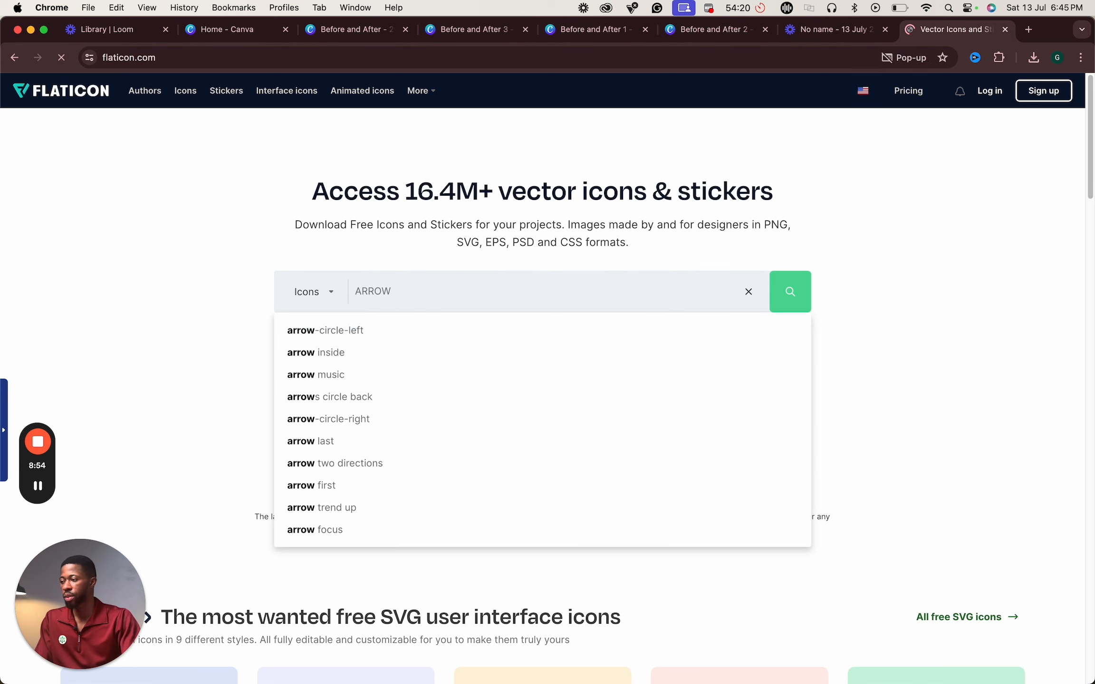
pyautogui.press('capslock')
pyautogui.press('Return')
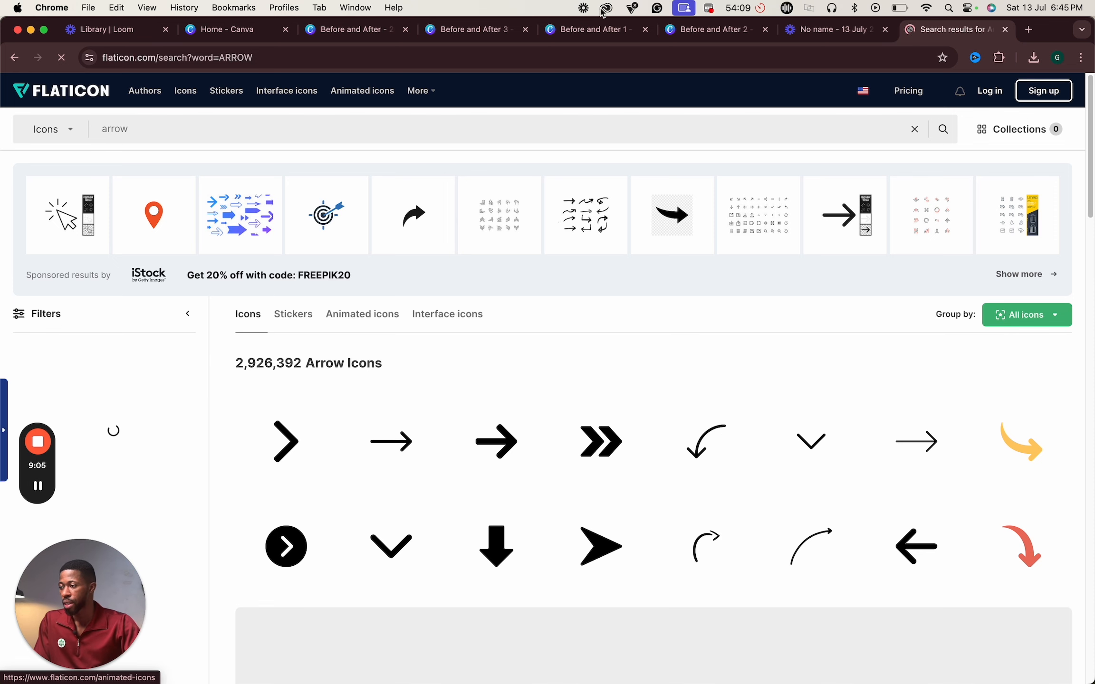
# - Look through the other before-and-after designs open in the Canva tabs
pyautogui.click(690, 34)
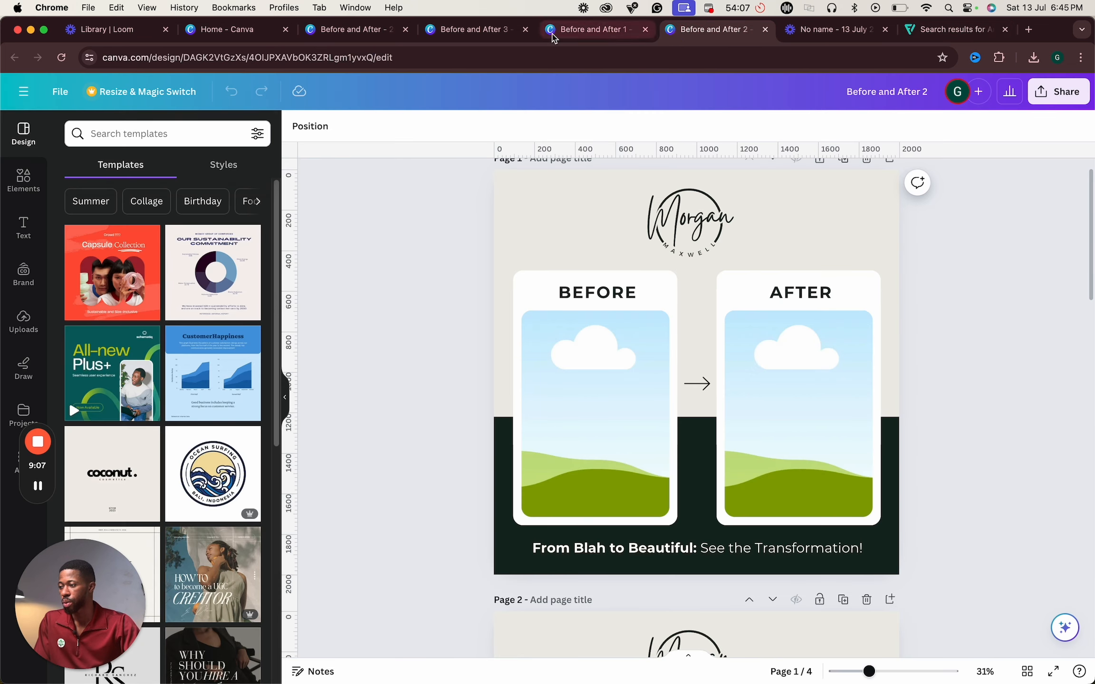
pyautogui.click(566, 36)
pyautogui.click(470, 32)
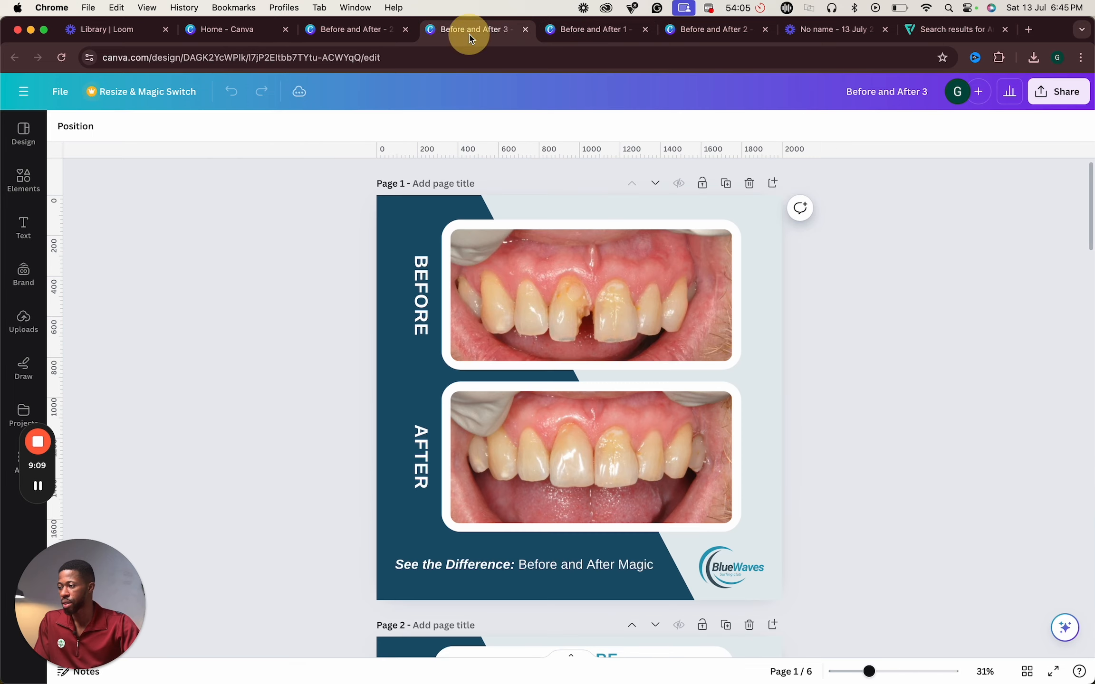
pyautogui.click(322, 31)
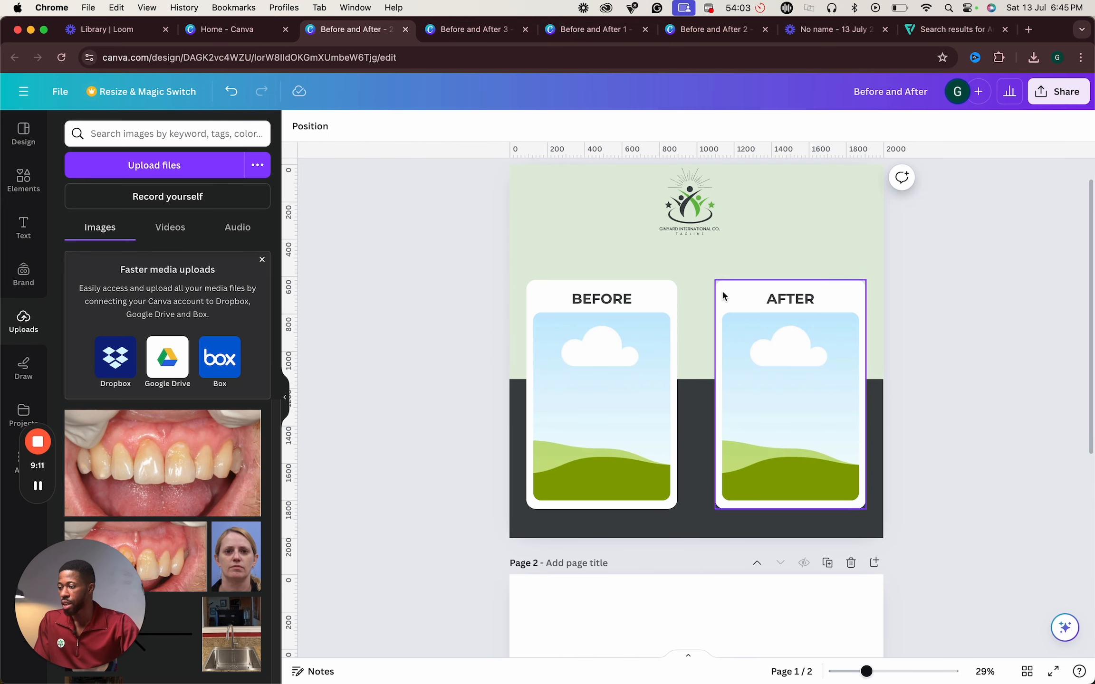
# - Search the Canva elements for ARROW, browse the arrow shapes and return to the Flaticon results
pyautogui.scroll(1, 713, 308)
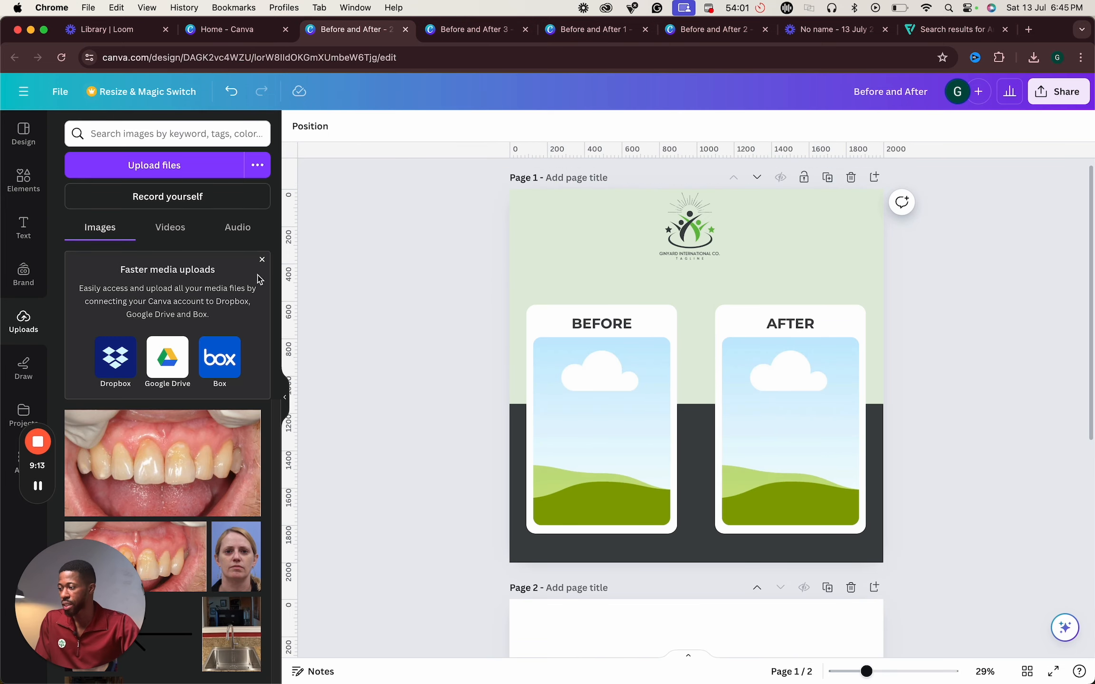
pyautogui.click(29, 193)
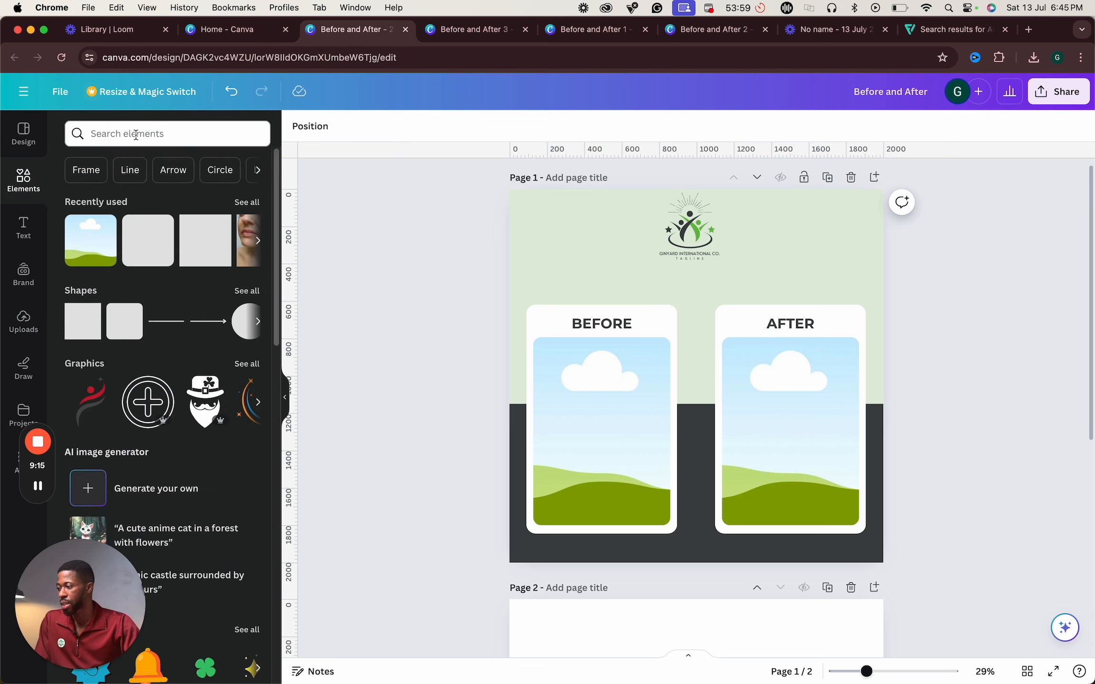
pyautogui.click(134, 133)
pyautogui.write('ARROW')
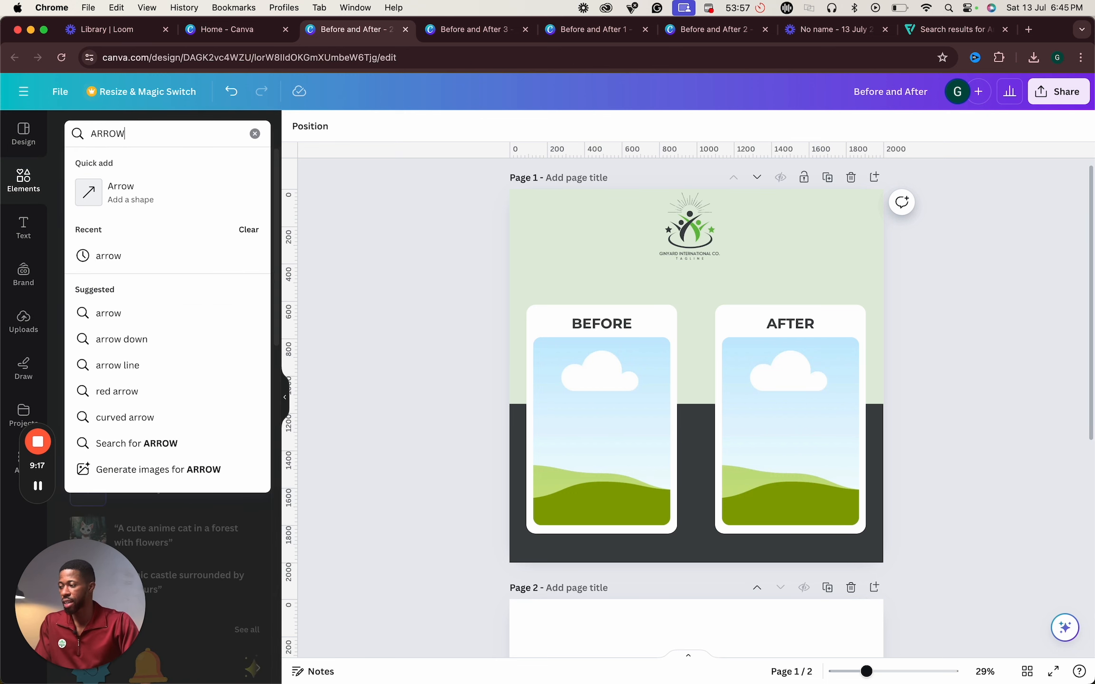
pyautogui.press('Return')
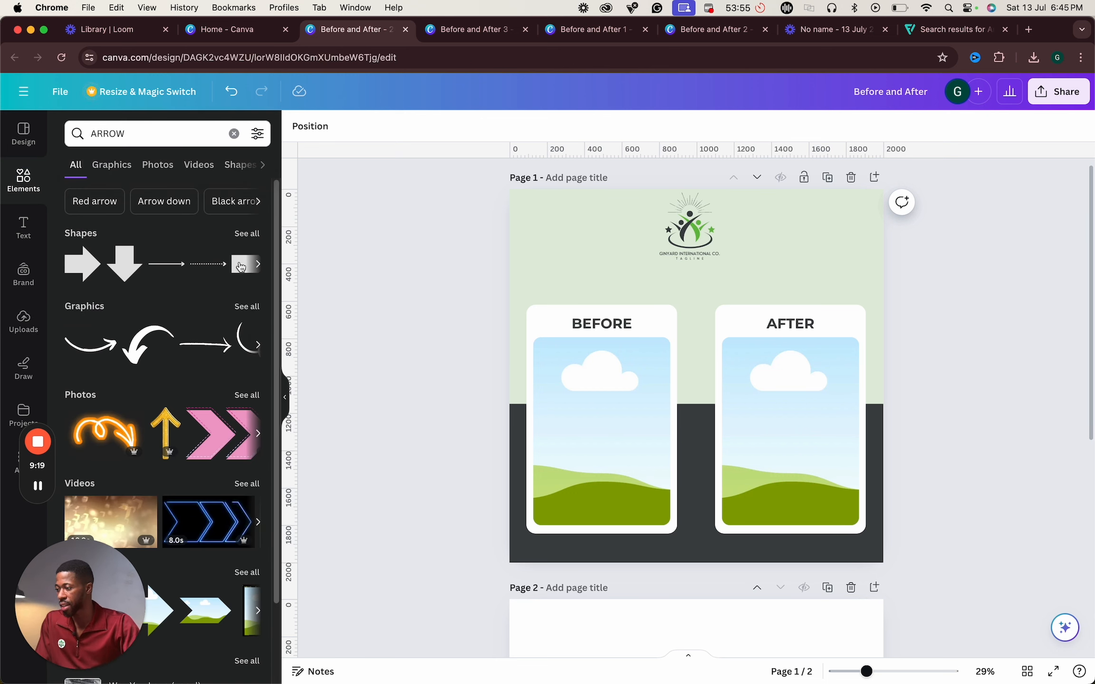
pyautogui.click(247, 234)
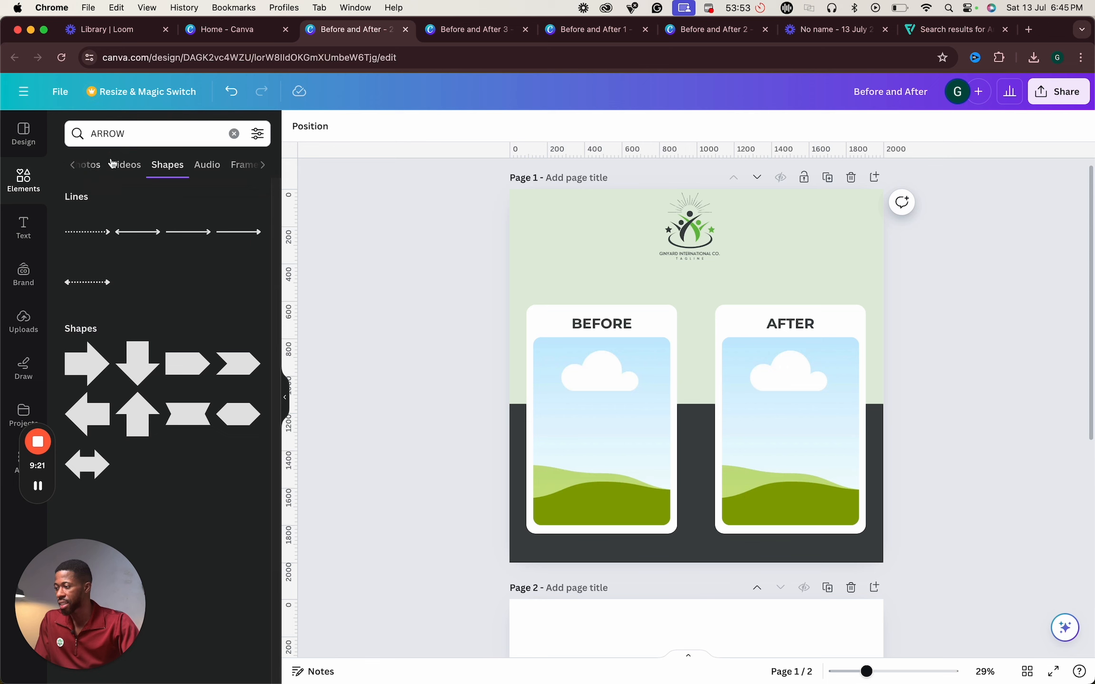
pyautogui.click(29, 328)
pyautogui.click(946, 29)
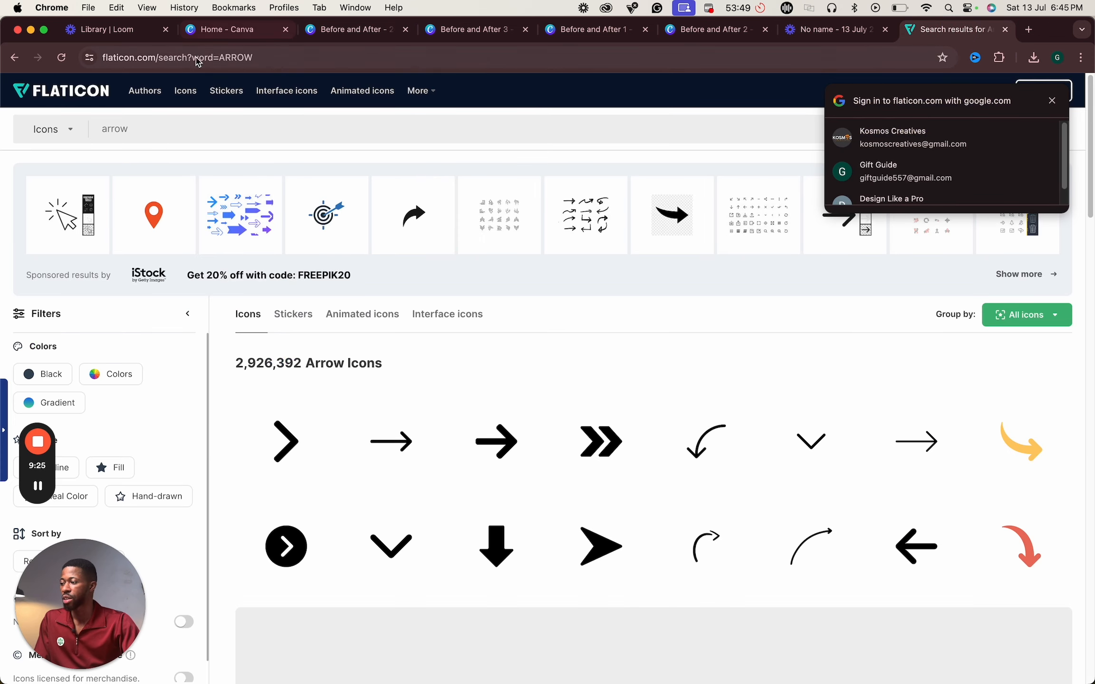
# - Return to the Before and After design and add the uploaded arrow graphic to the page
pyautogui.click(219, 31)
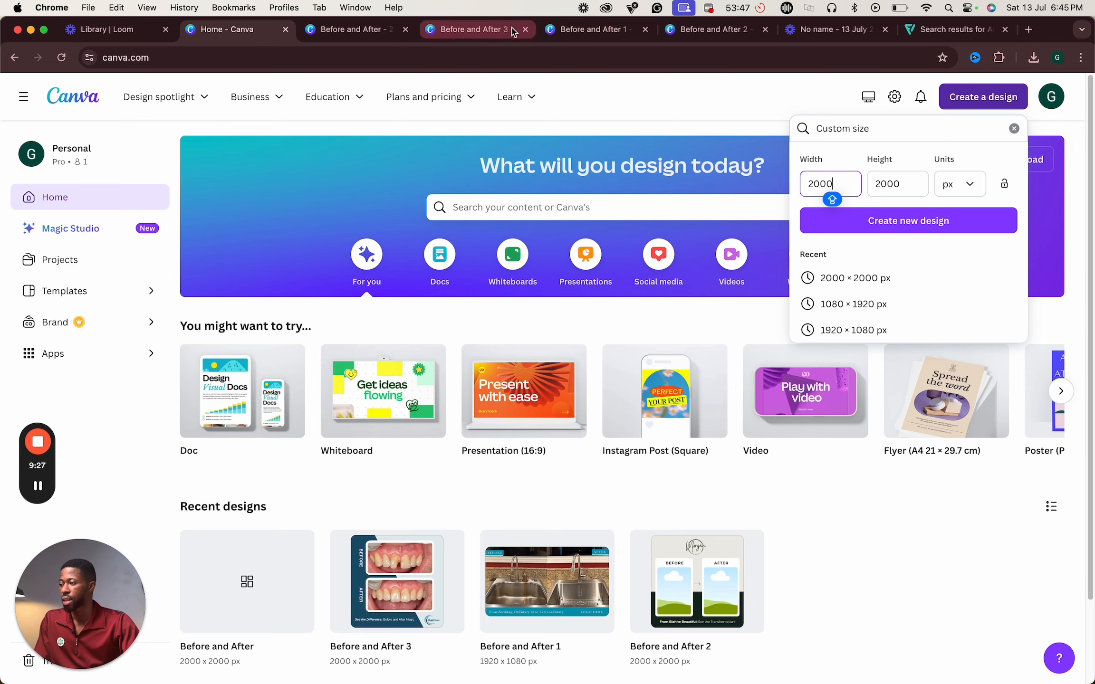
pyautogui.click(369, 30)
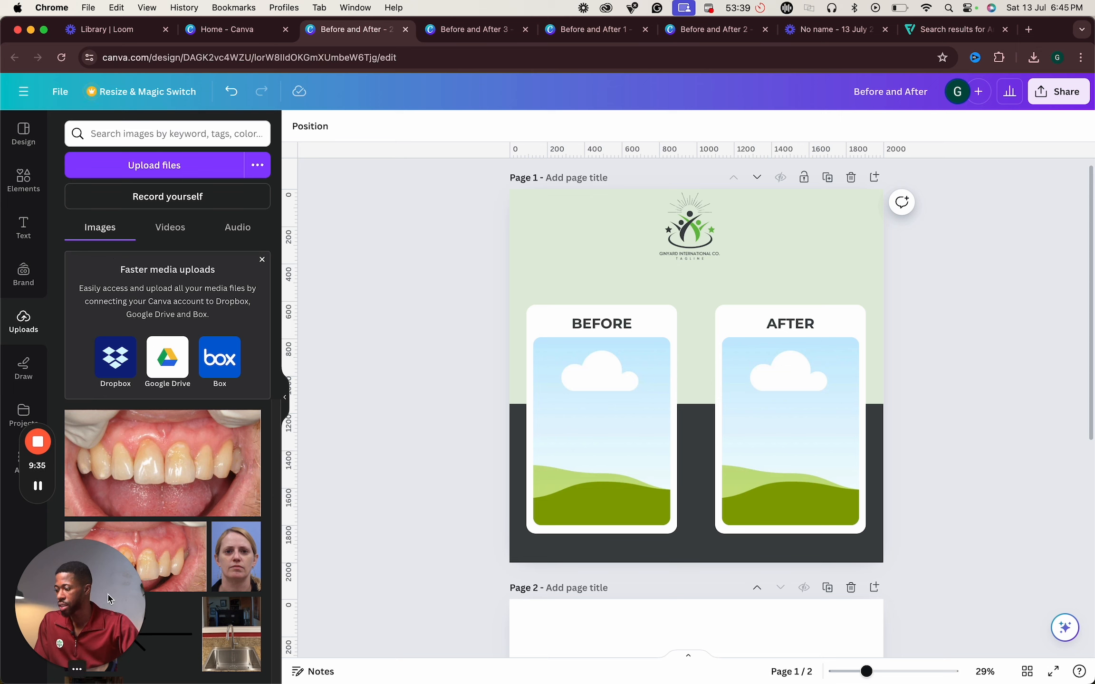
pyautogui.moveTo(109, 599); pyautogui.dragTo(1021, 603)
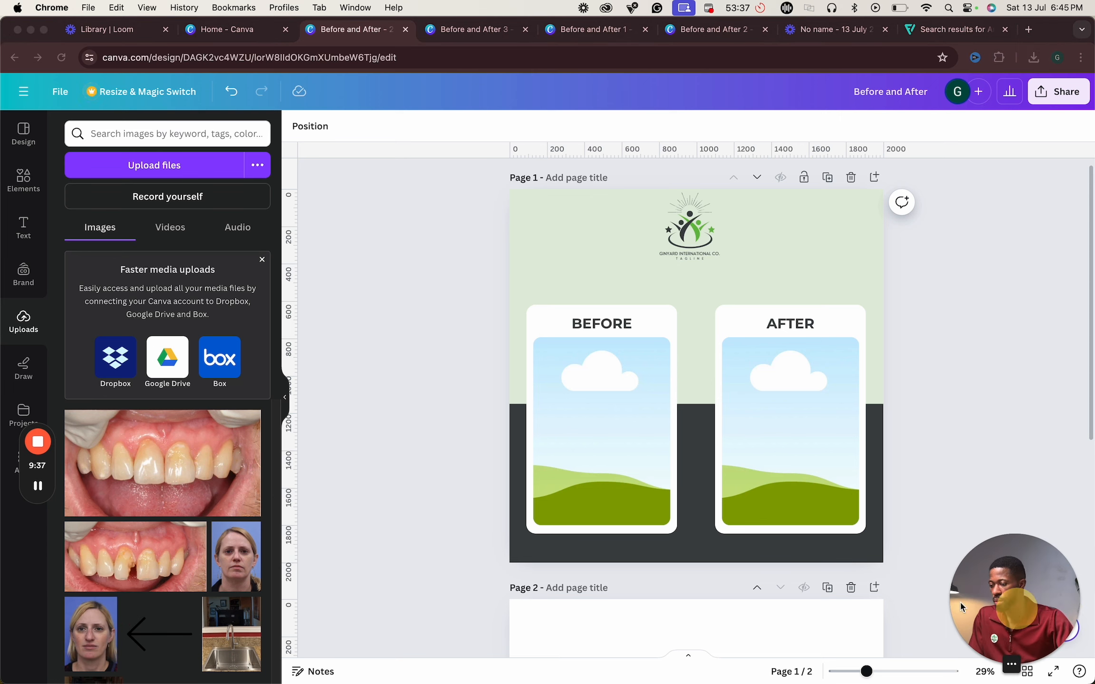
pyautogui.click(161, 639)
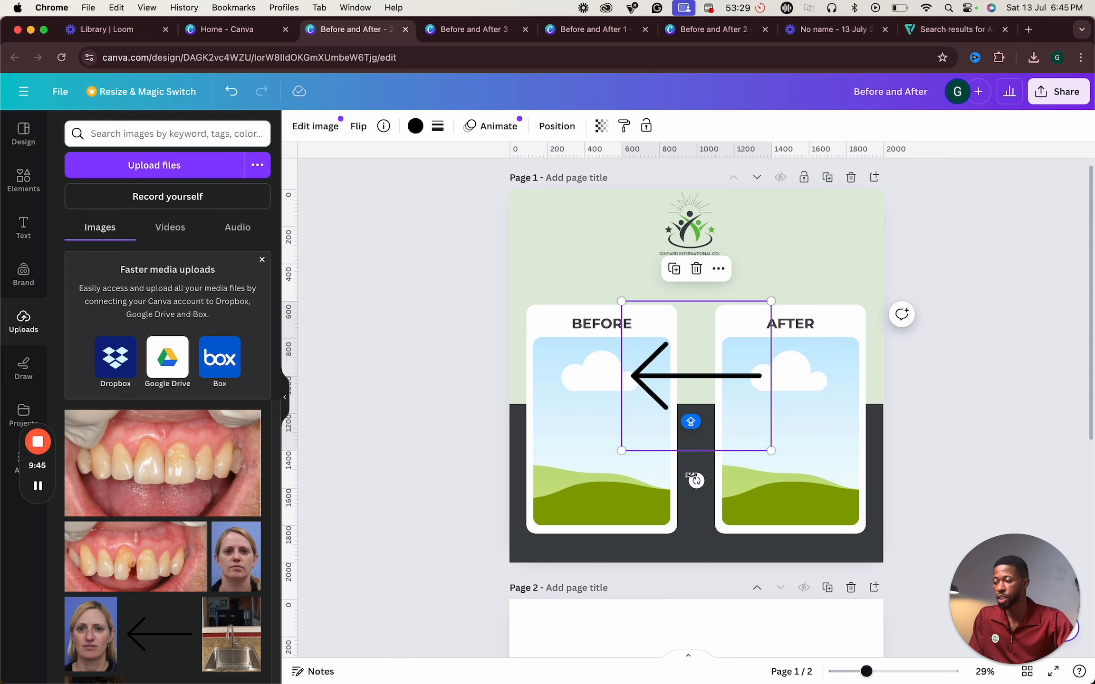
# - Compare the arrow against the Before and After 2 reference design in the other tab
pyautogui.click(952, 29)
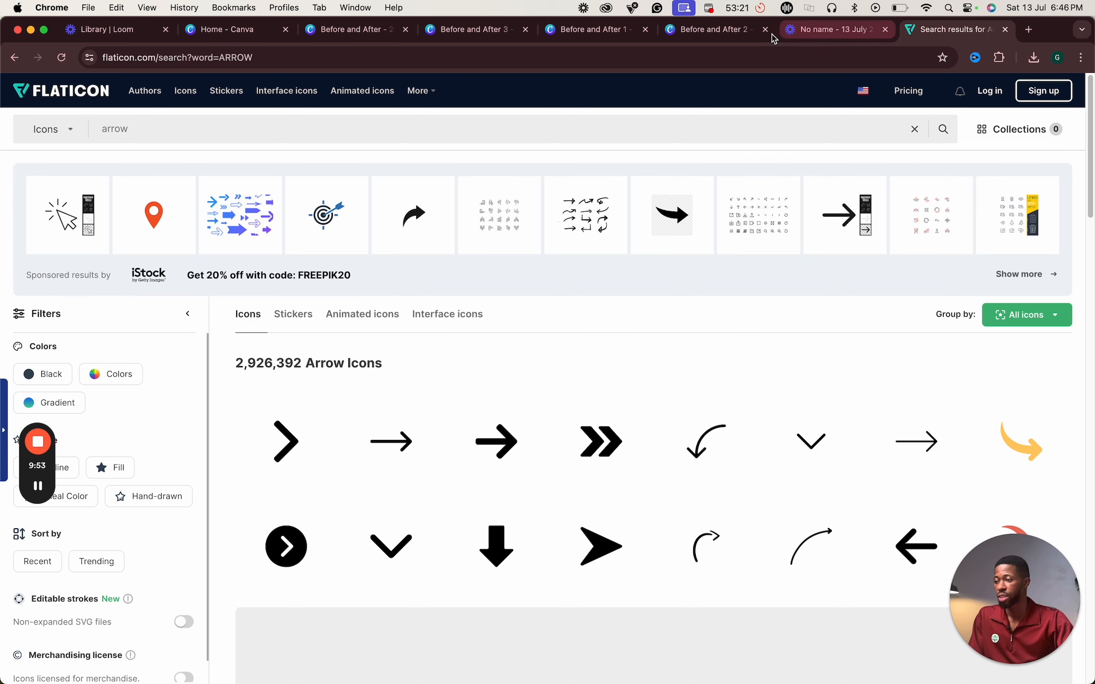
pyautogui.click(235, 31)
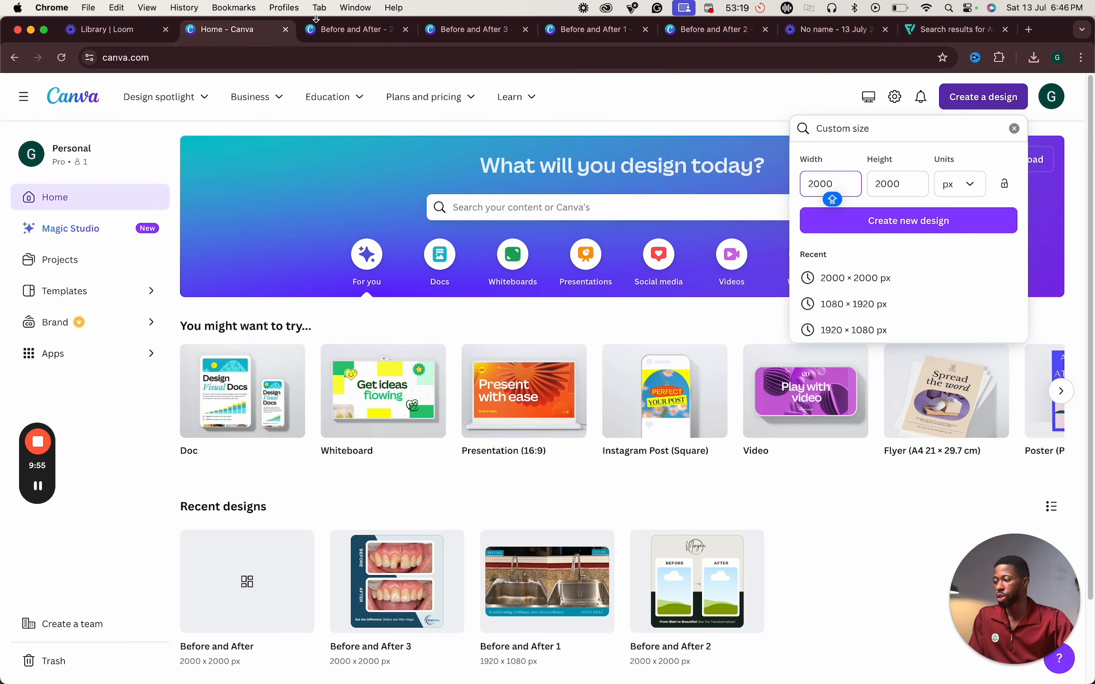
pyautogui.click(730, 31)
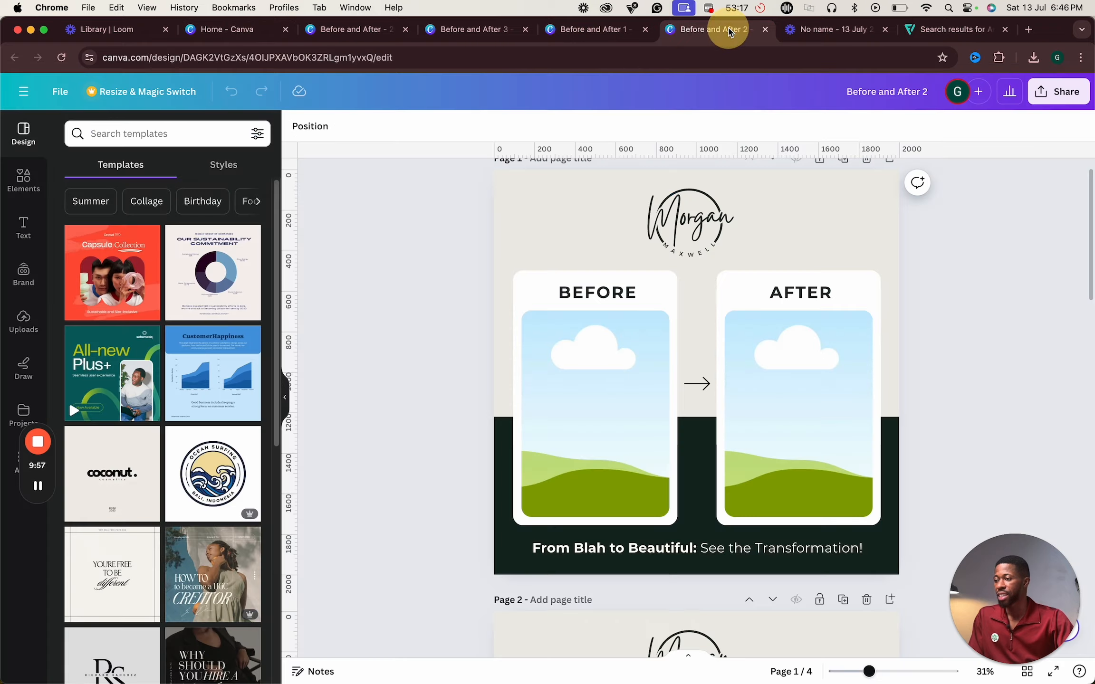
pyautogui.click(243, 31)
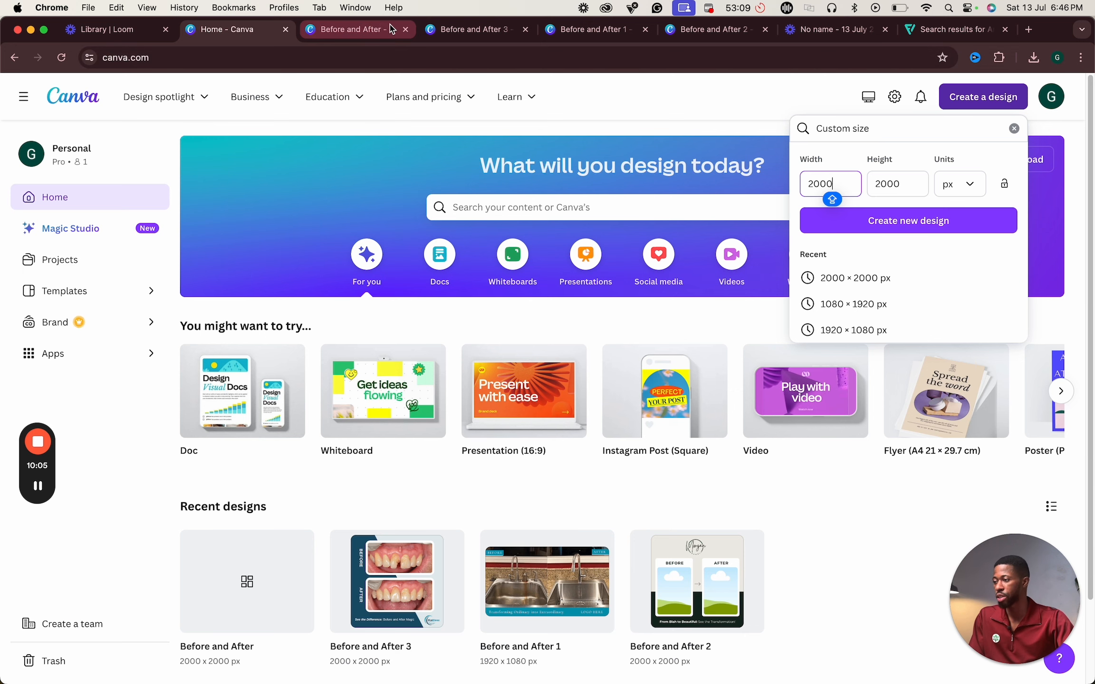
pyautogui.click(359, 30)
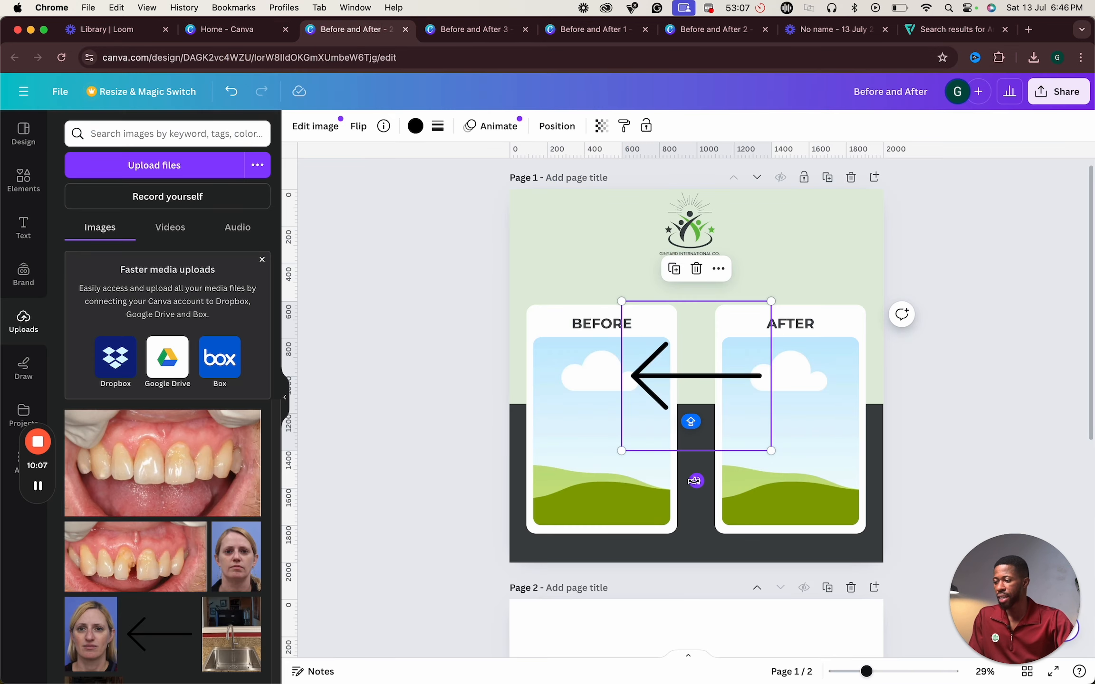
# - Rotate the arrow to point right and shrink it to fit in the gap between the two cards
pyautogui.moveTo(694, 481); pyautogui.dragTo(696, 314)
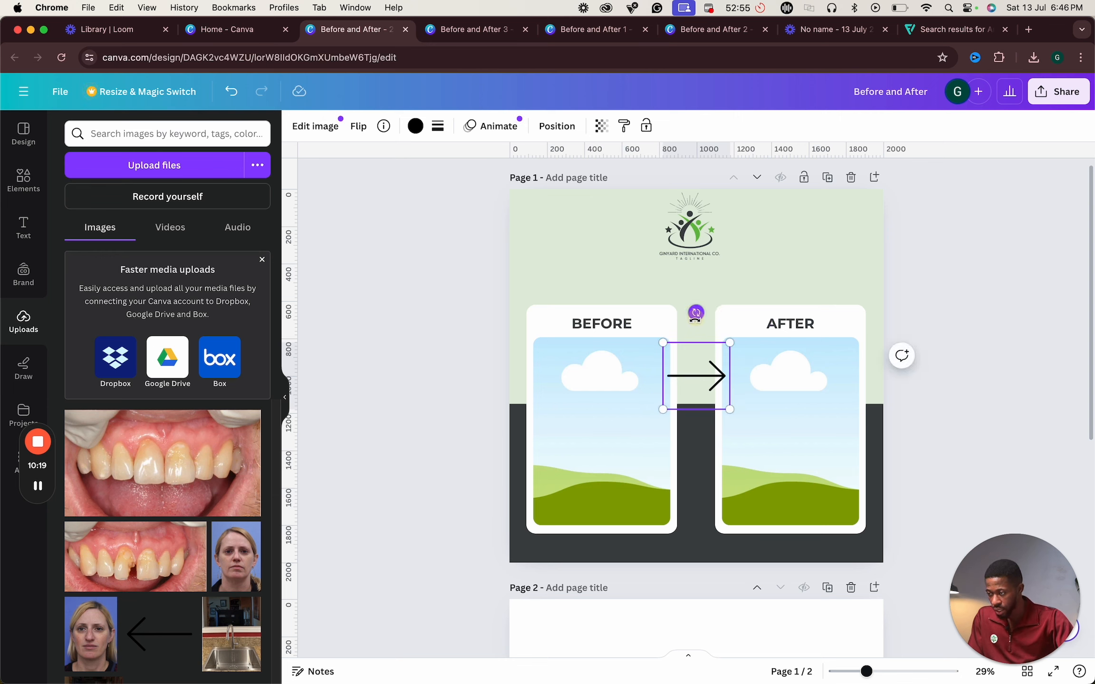
pyautogui.moveTo(727, 407); pyautogui.dragTo(707, 387)
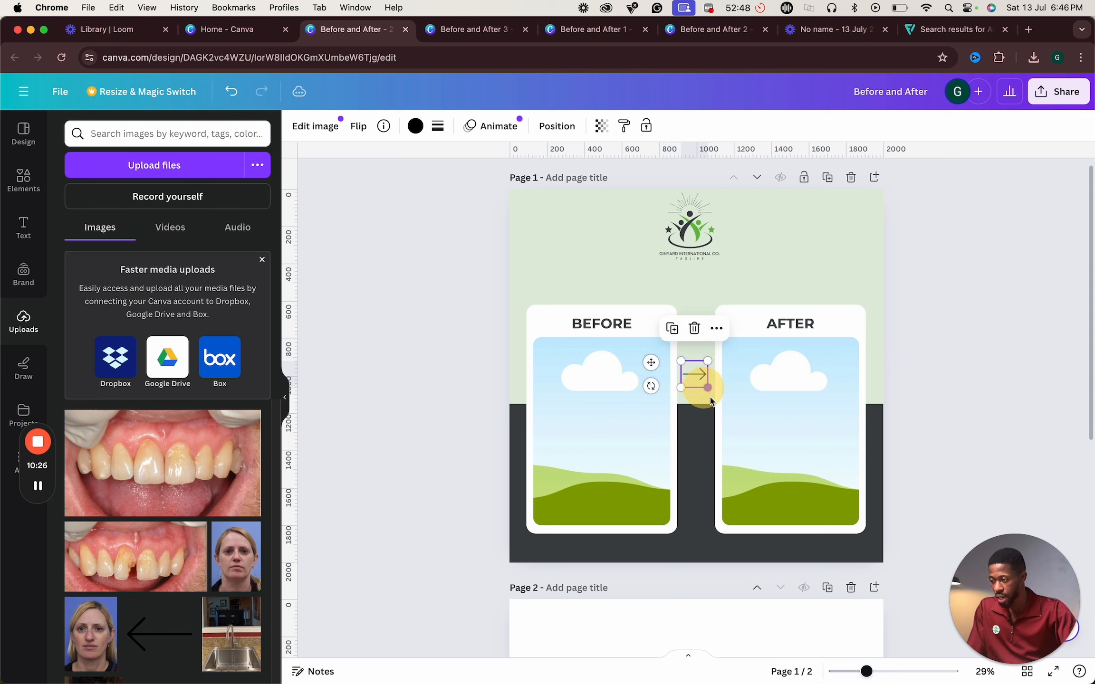
pyautogui.click(999, 465)
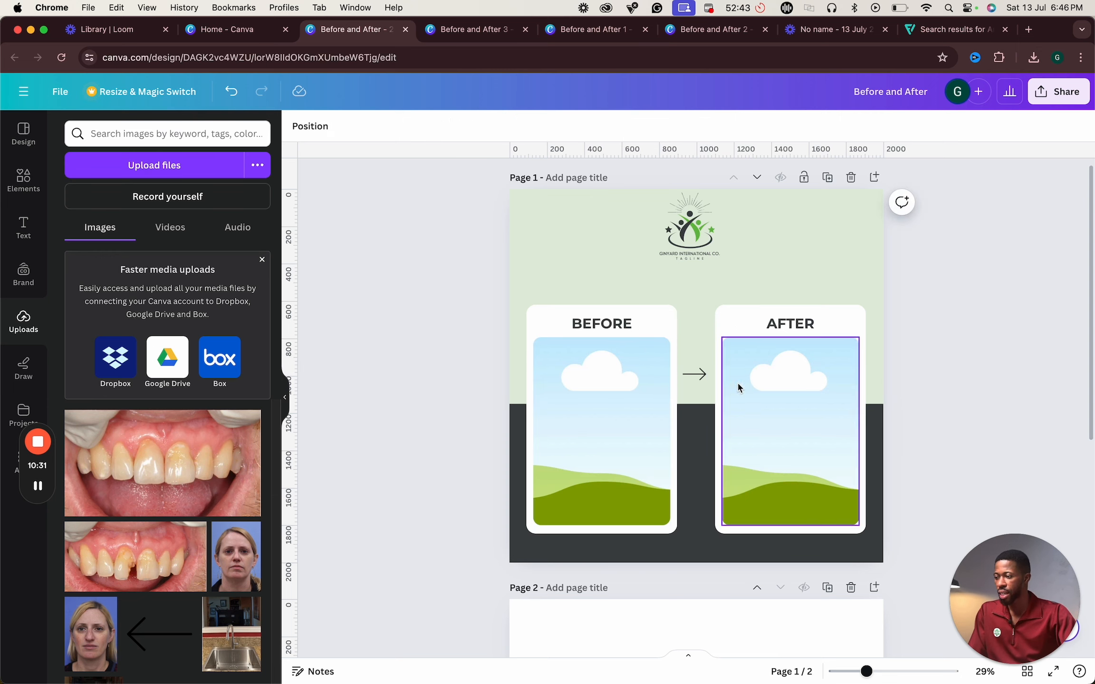
# - Try recolouring the lower background block green, then undo the colour change
pyautogui.click(718, 561)
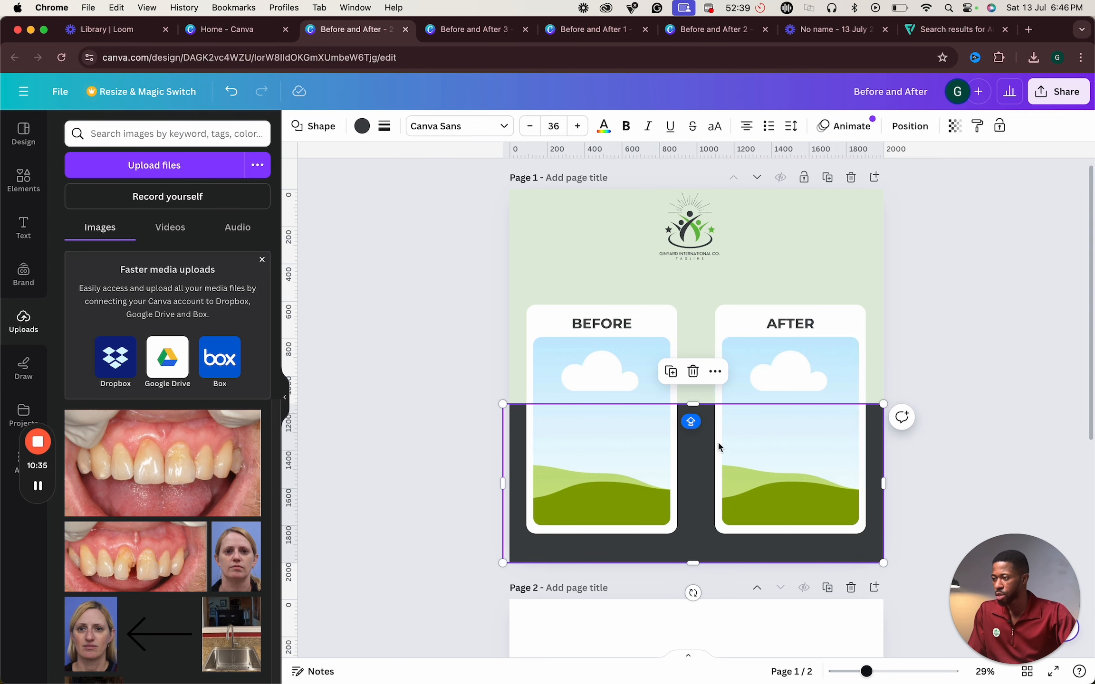
pyautogui.click(363, 134)
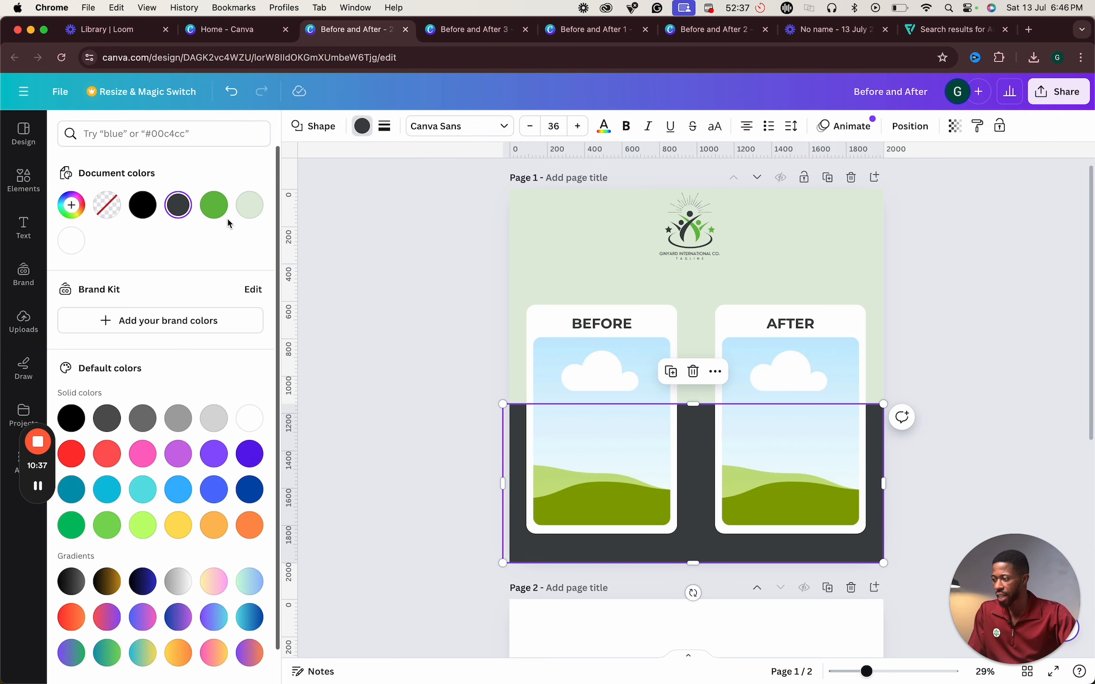
pyautogui.click(214, 205)
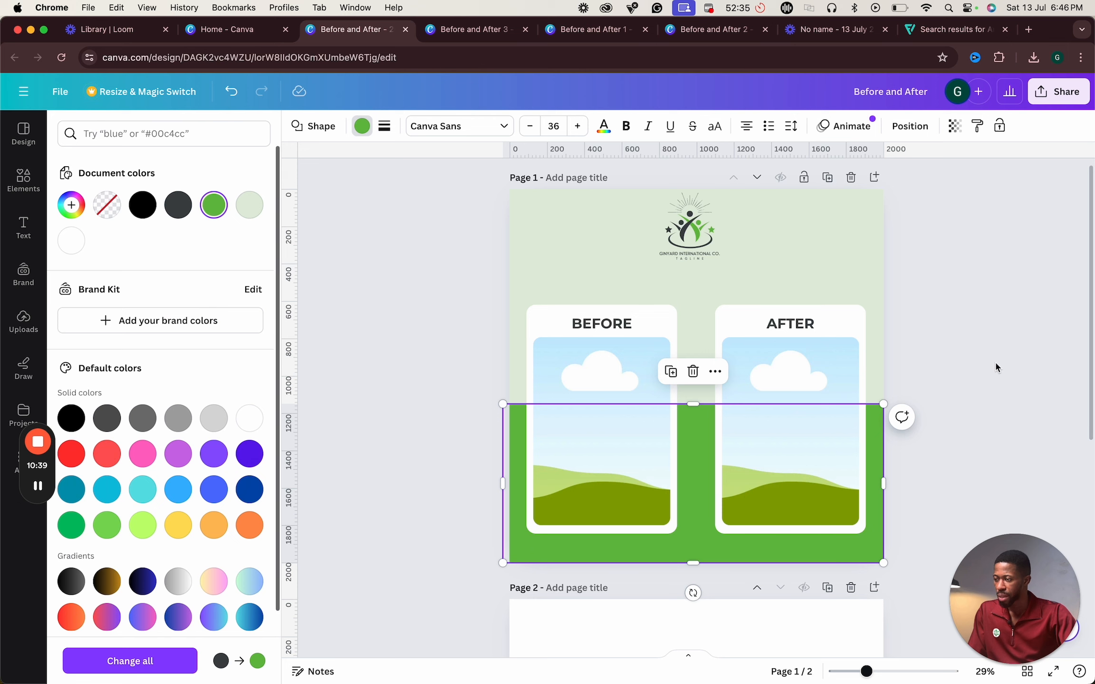
pyautogui.click(970, 327)
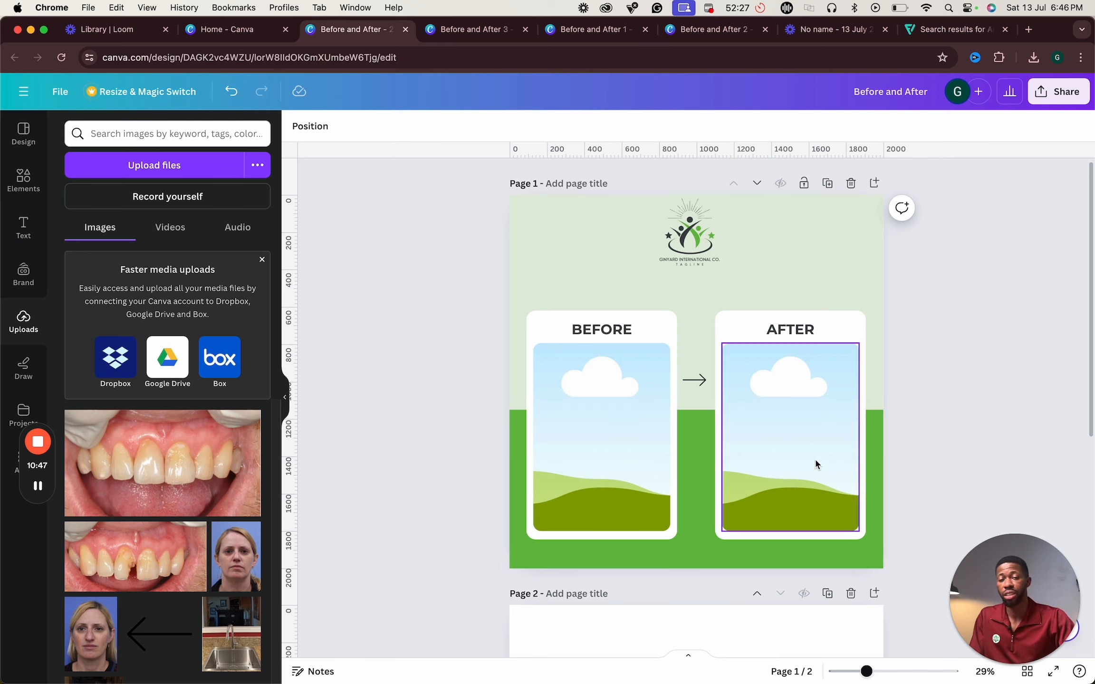
pyautogui.click(680, 557)
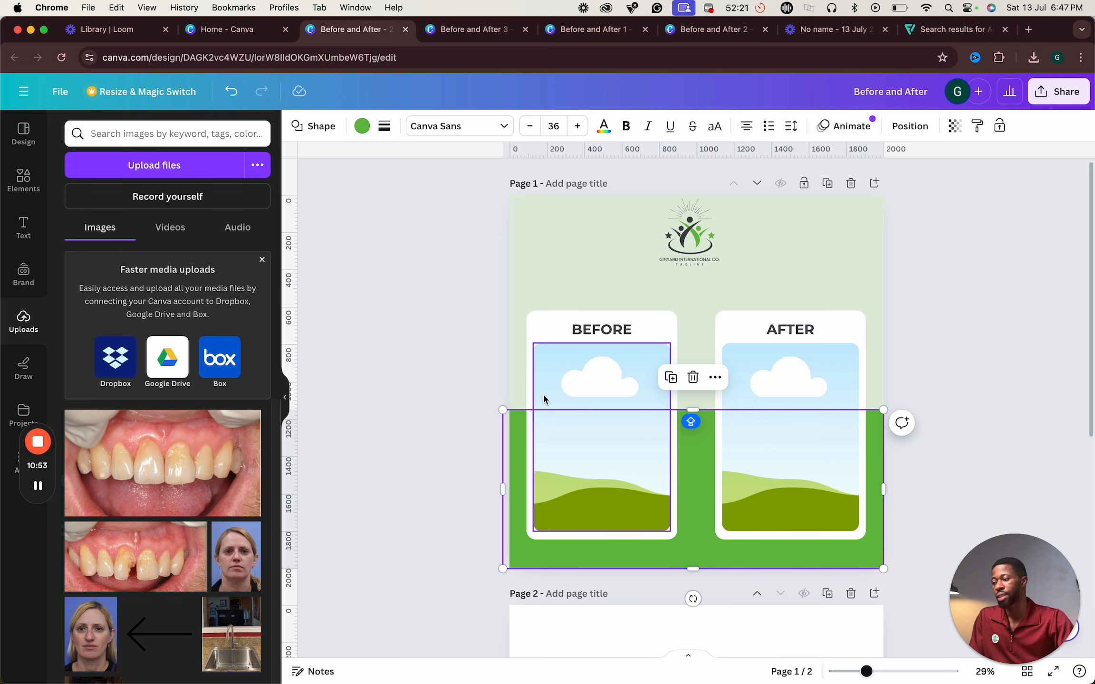
pyautogui.press('super+z')
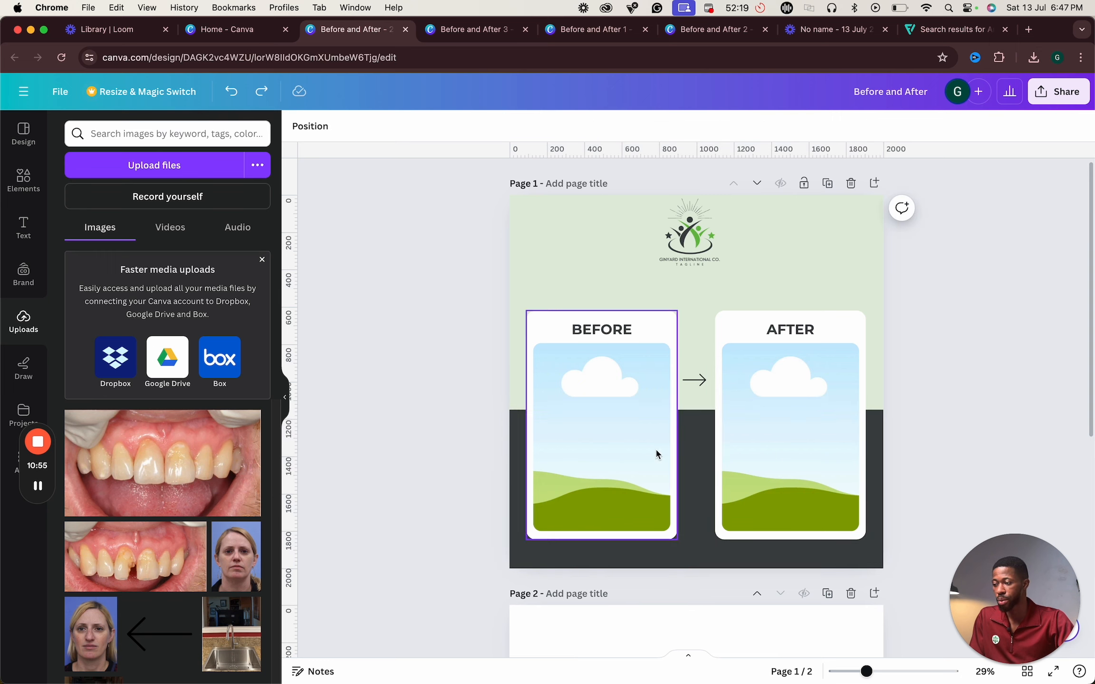
# - Upload the after, before and filled images from the 12 folder inside the Desktop's Before and After folder
pyautogui.click(617, 453)
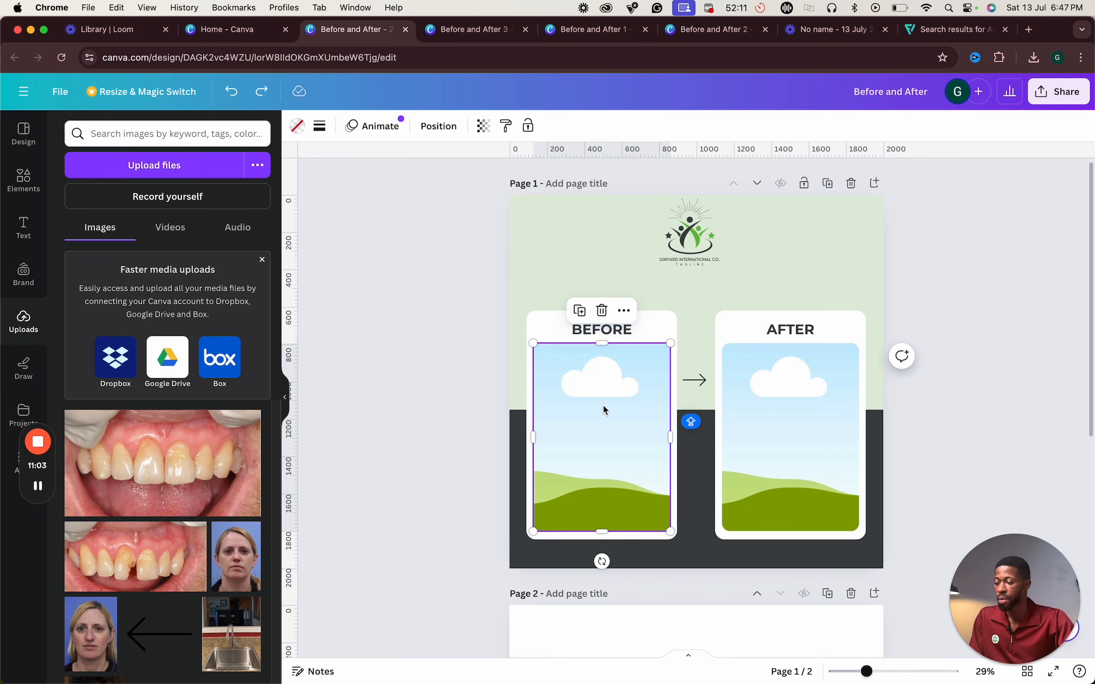
pyautogui.click(418, 431)
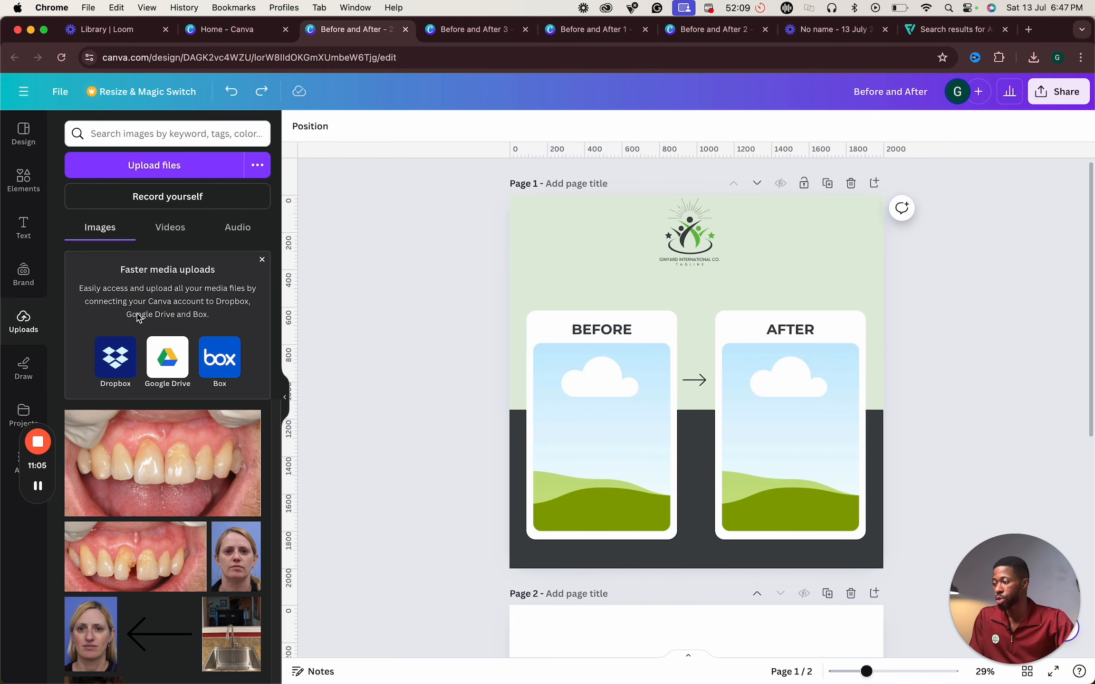
pyautogui.click(133, 170)
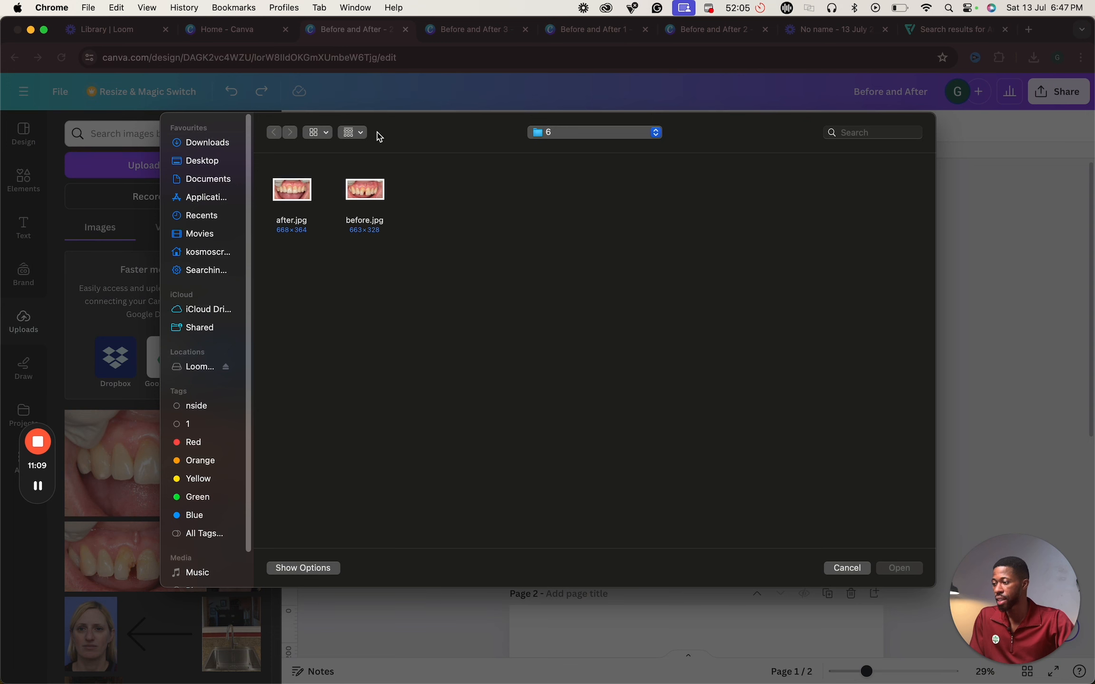
pyautogui.click(204, 162)
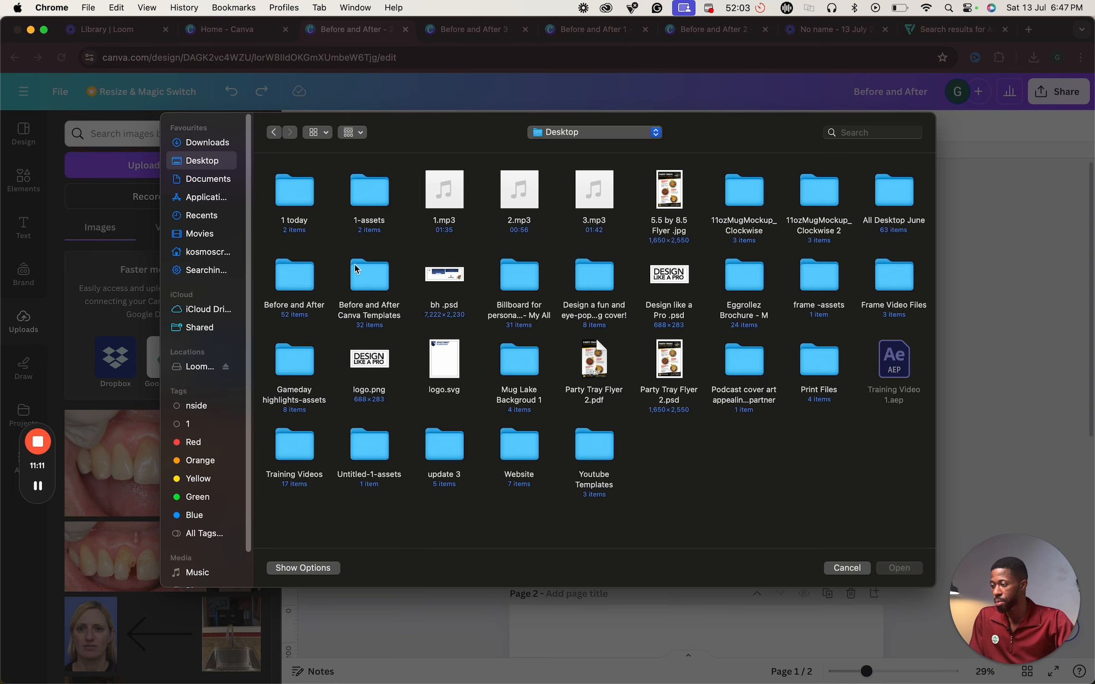
pyautogui.doubleClick(283, 278)
pyautogui.doubleClick(655, 276)
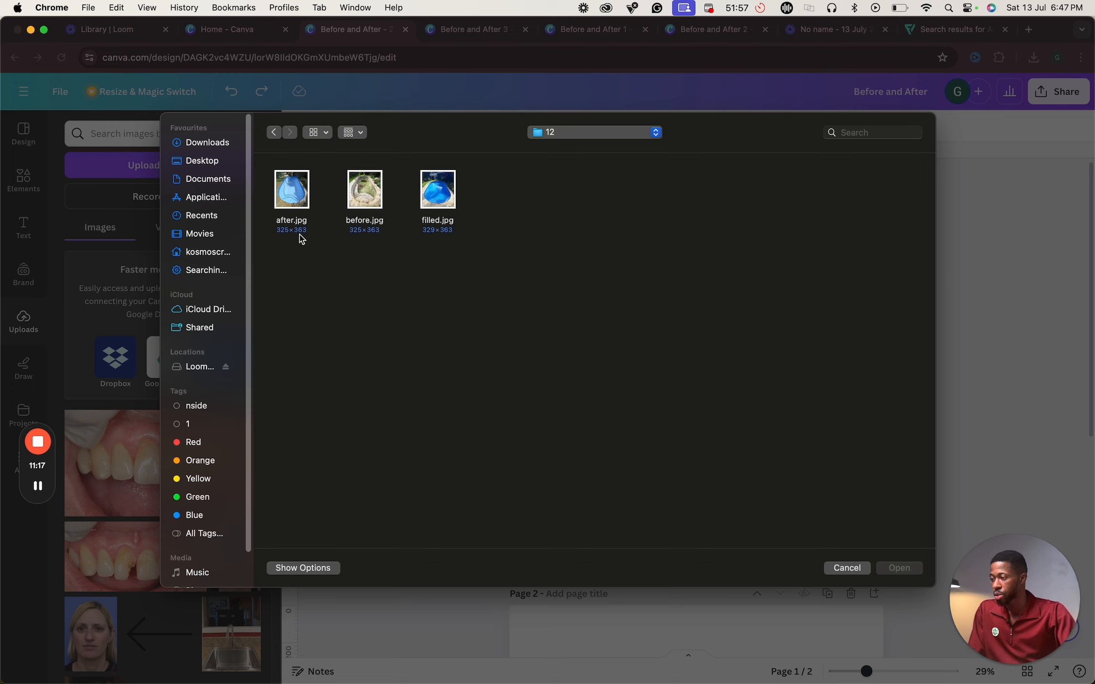
pyautogui.moveTo(293, 259); pyautogui.dragTo(509, 137)
pyautogui.click(906, 566)
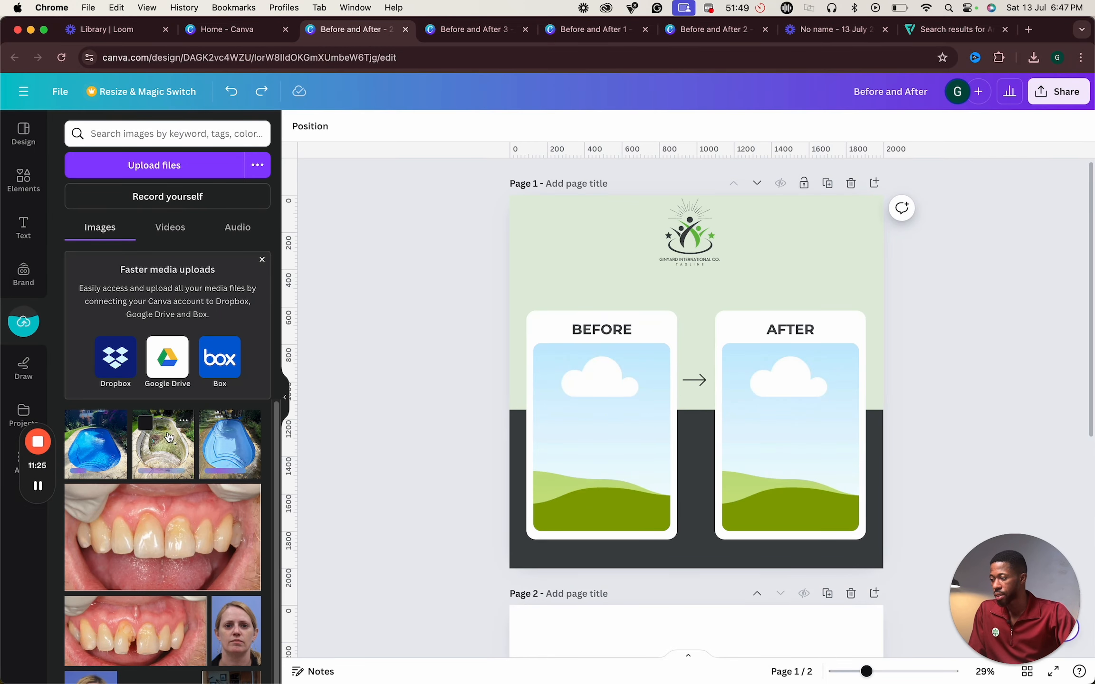
# - Place the empty-pool photo into the BEFORE frame and the finished-pool photo into the AFTER frame
pyautogui.moveTo(170, 436); pyautogui.dragTo(605, 442)
pyautogui.moveTo(231, 447); pyautogui.dragTo(758, 435)
pyautogui.click(913, 416)
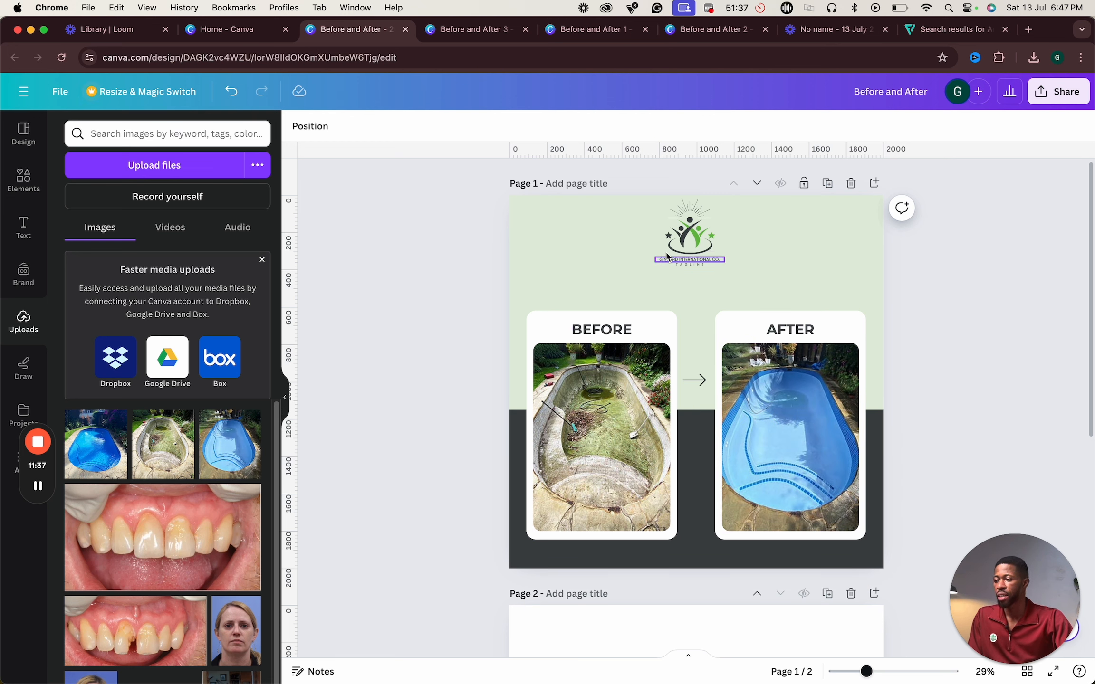
# - Compare the design against the other before-and-after reference designs in the open tabs
pyautogui.click(690, 238)
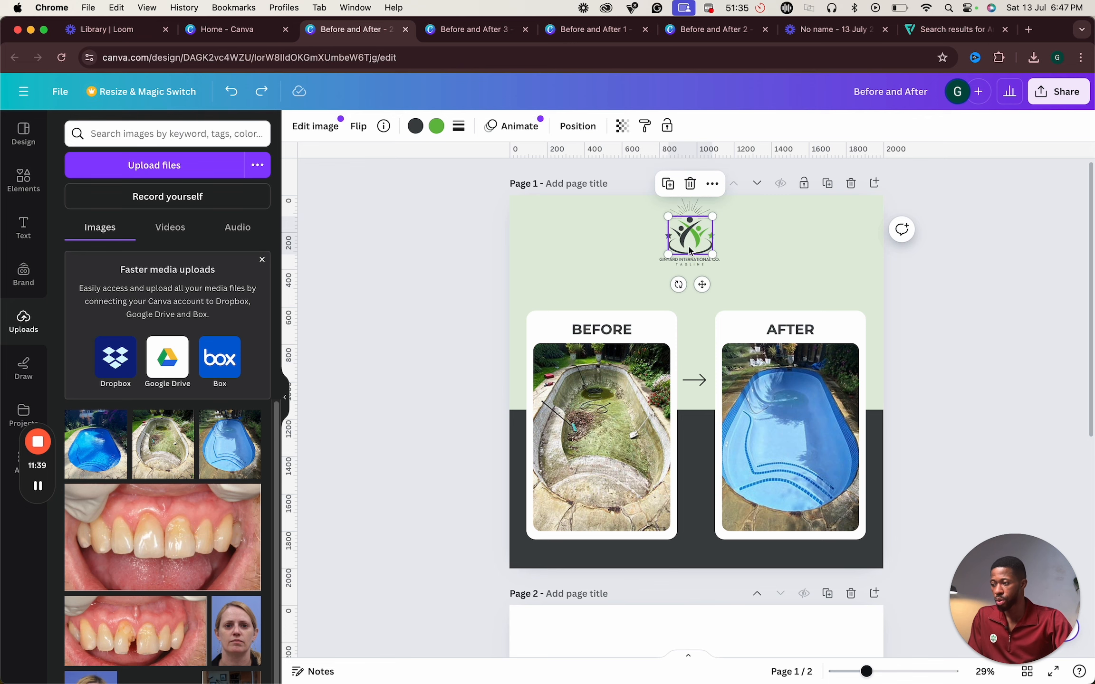
pyautogui.click(987, 320)
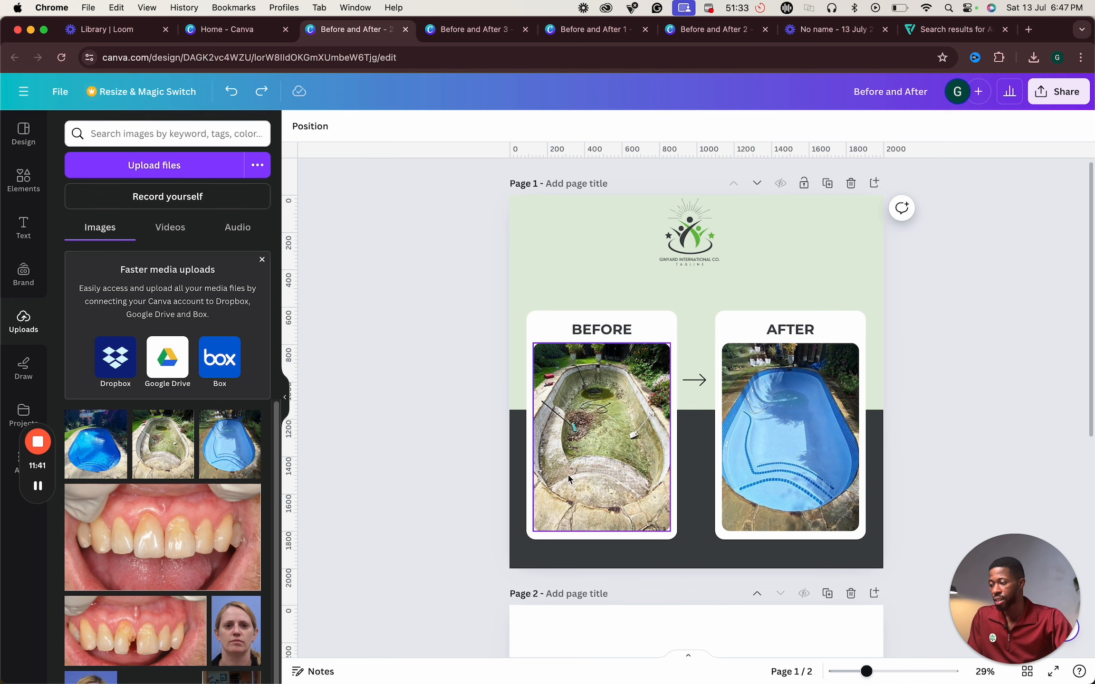
pyautogui.click(732, 29)
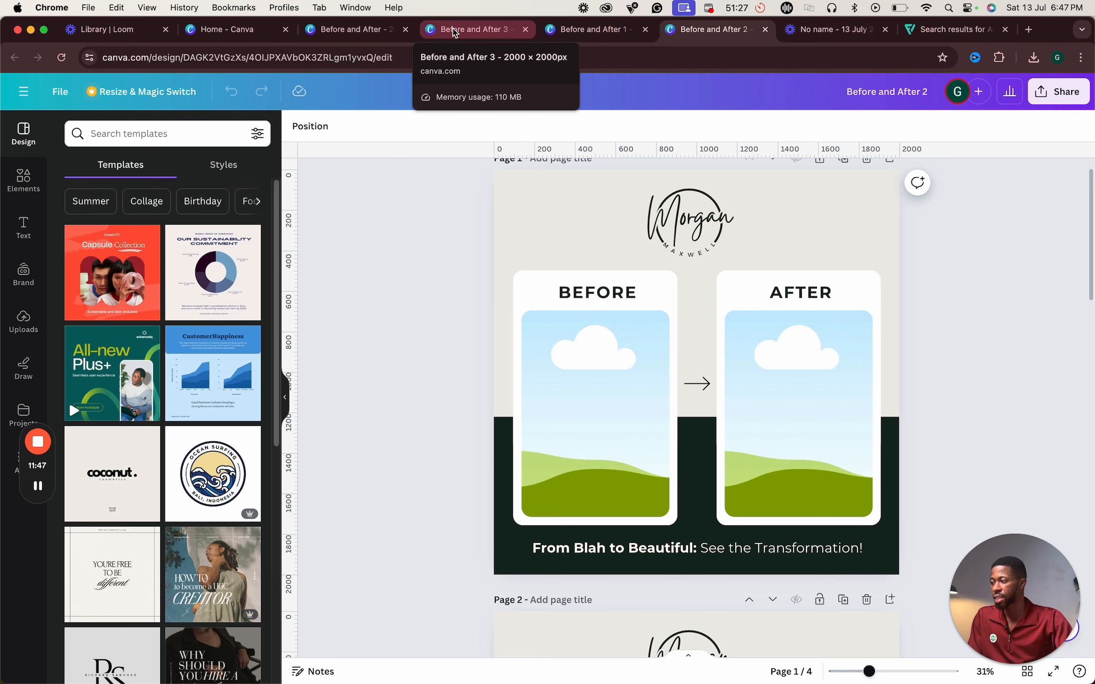
pyautogui.click(454, 31)
pyautogui.click(401, 32)
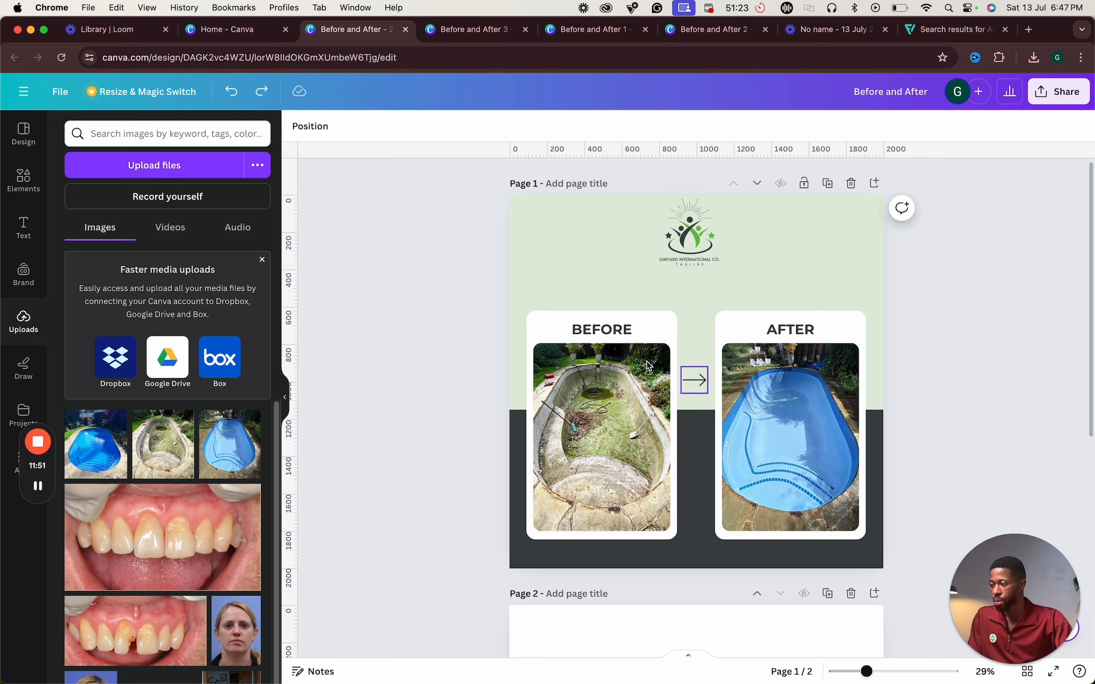
# - Group the BEFORE and AFTER cards with the arrow and move the group slightly higher on the page
pyautogui.click(588, 333)
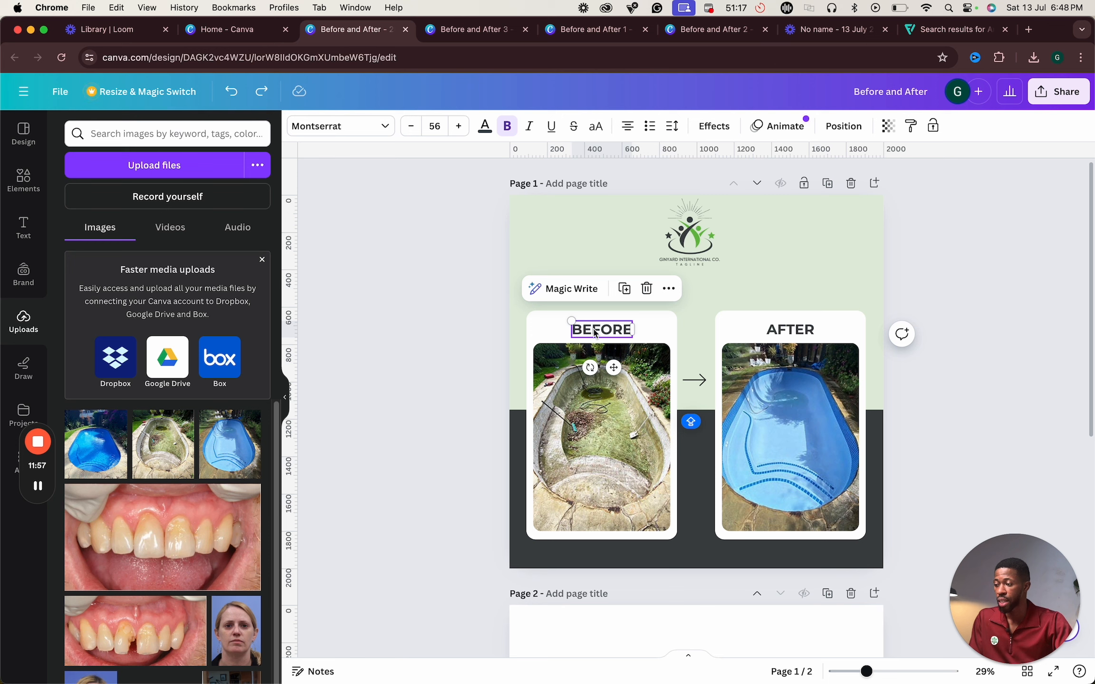
pyautogui.keyDown('shift'); pyautogui.click(539, 323); pyautogui.keyUp('shift')
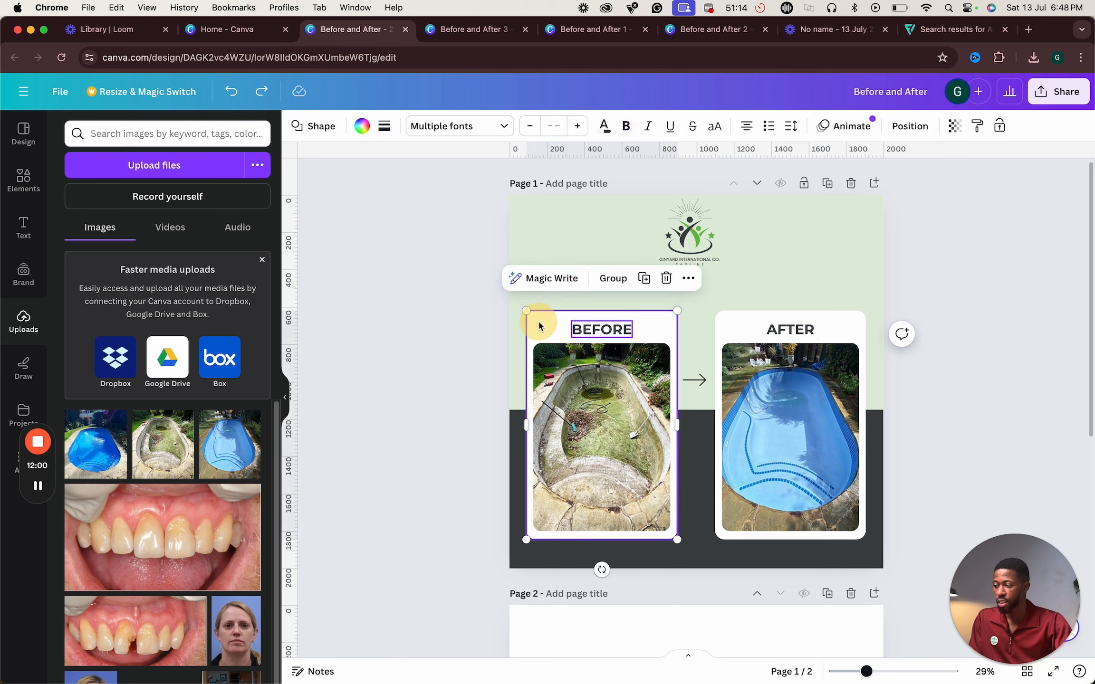
pyautogui.keyDown('shift'); pyautogui.click(776, 329); pyautogui.keyUp('shift')
pyautogui.keyDown('shift'); pyautogui.click(754, 327); pyautogui.keyUp('shift')
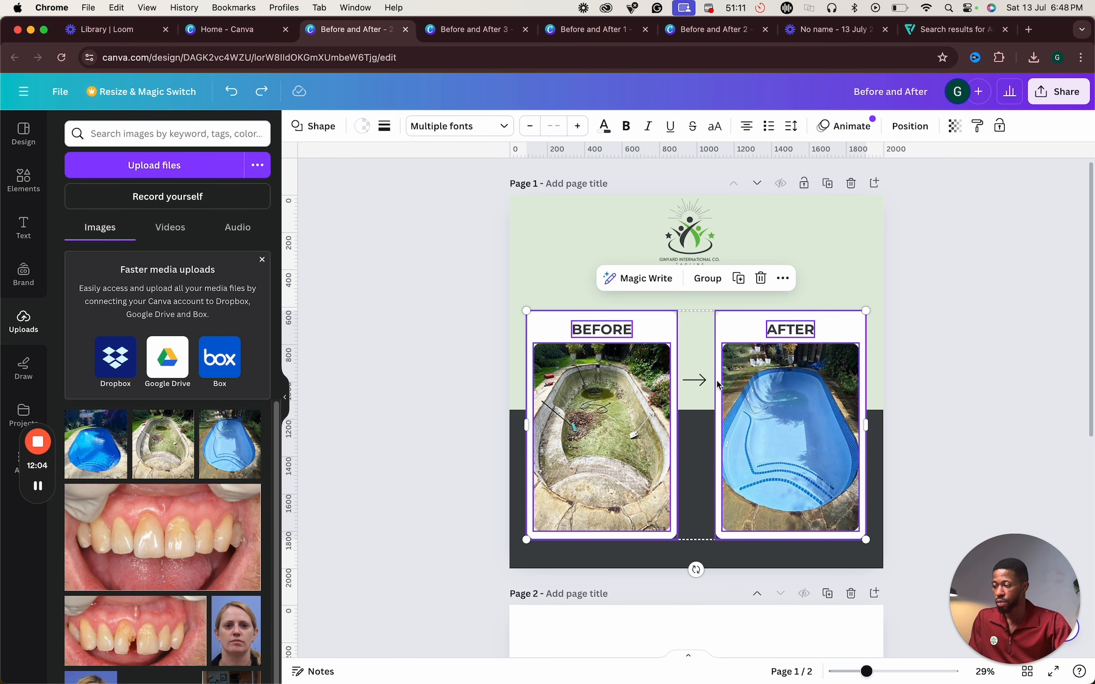
pyautogui.moveTo(744, 396); pyautogui.dragTo(642, 389)
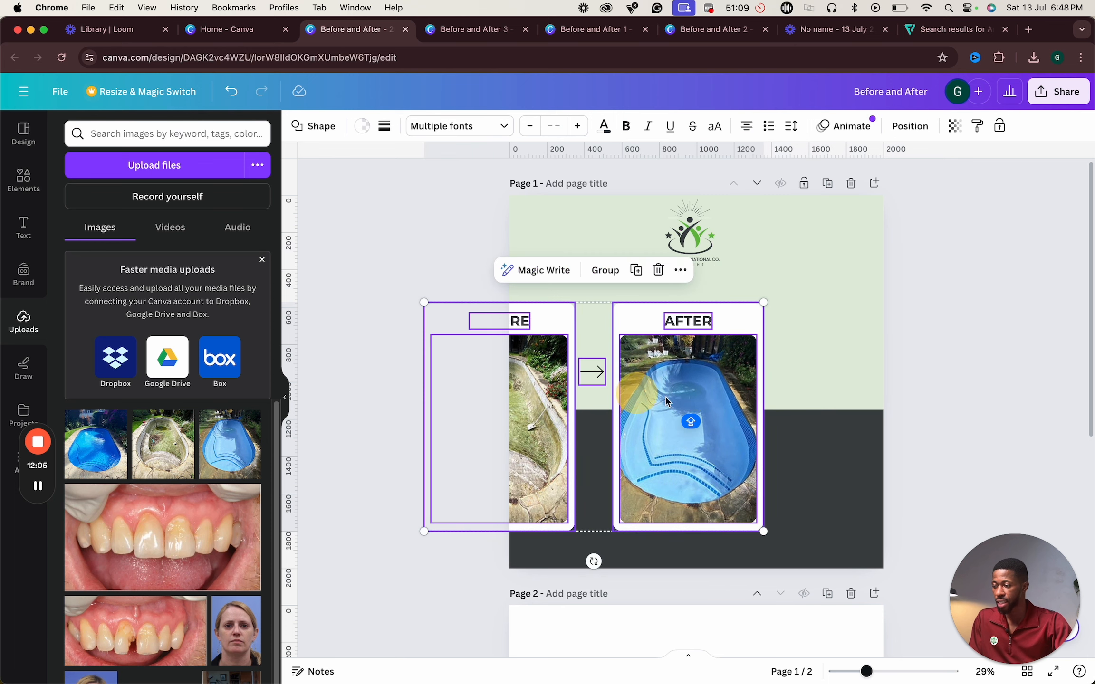
pyautogui.press('super+z')
pyautogui.rightClick(745, 394)
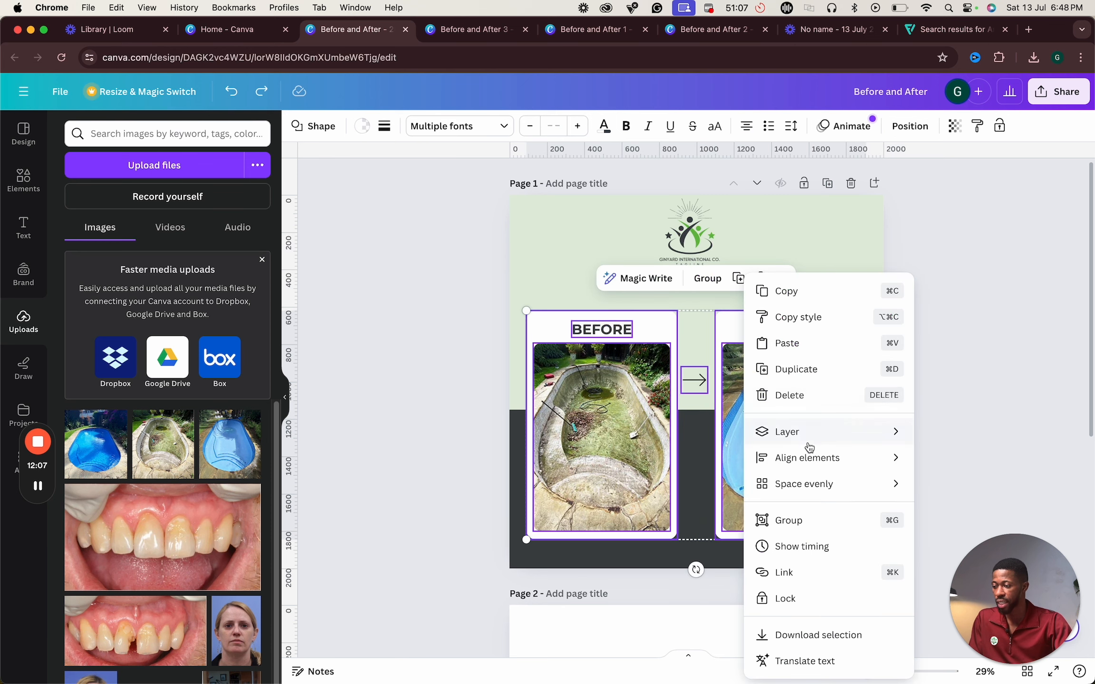
pyautogui.click(842, 519)
pyautogui.moveTo(786, 421); pyautogui.dragTo(785, 402)
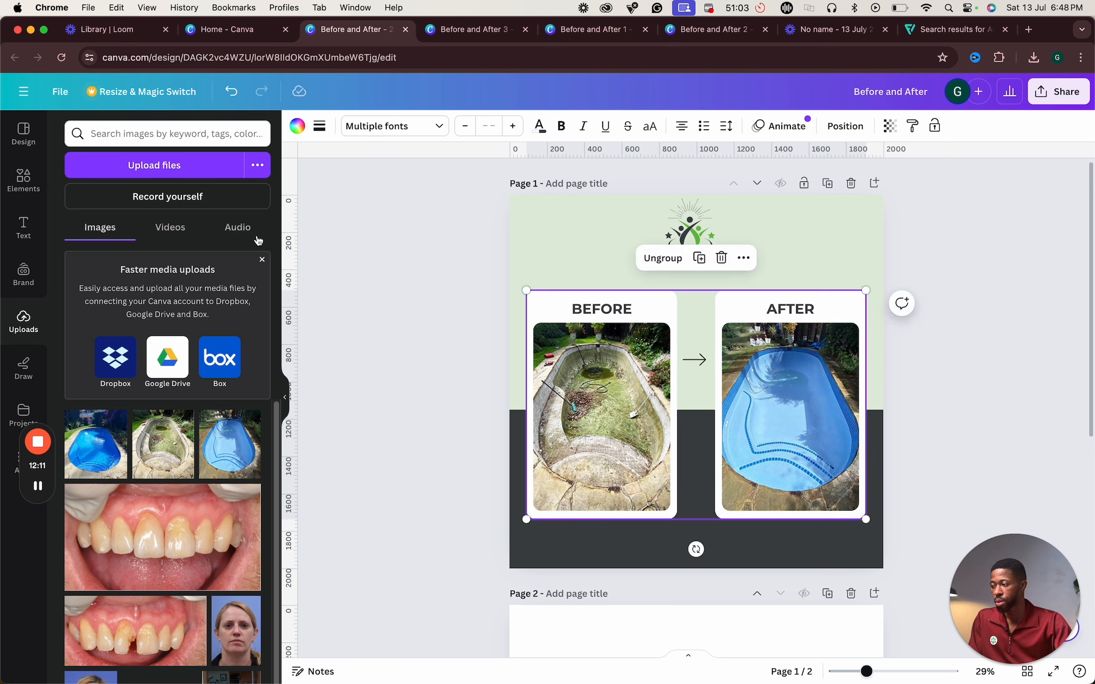
# - Add a subheading text box and center it below the BEFORE and AFTER cards on the dark background
pyautogui.click(25, 226)
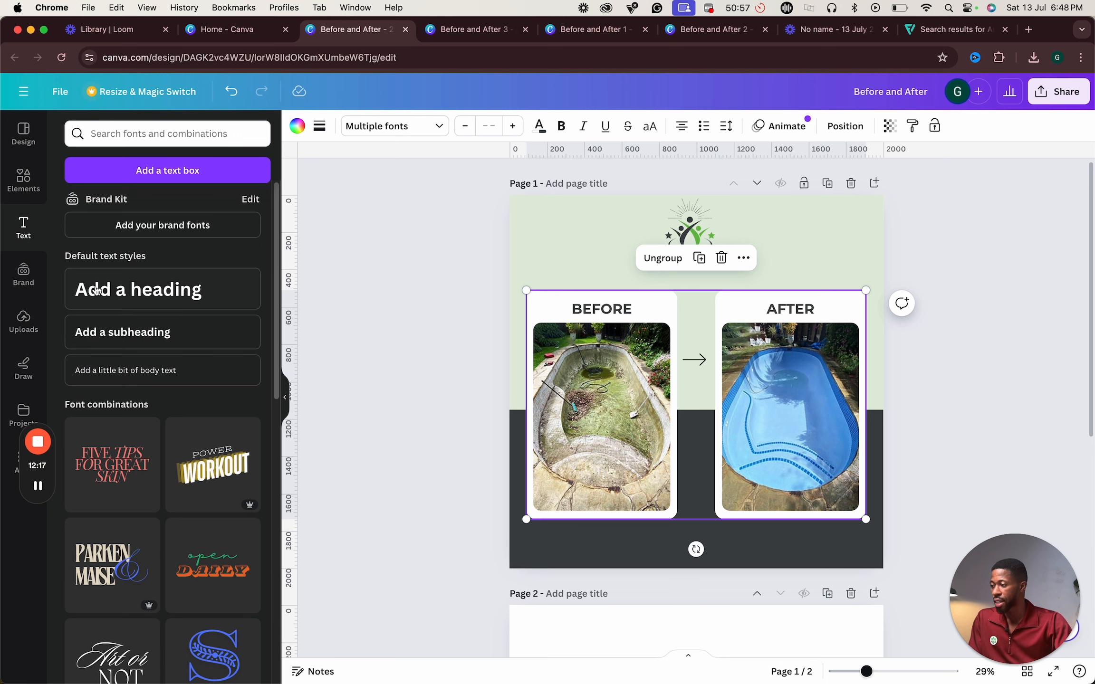
pyautogui.click(126, 333)
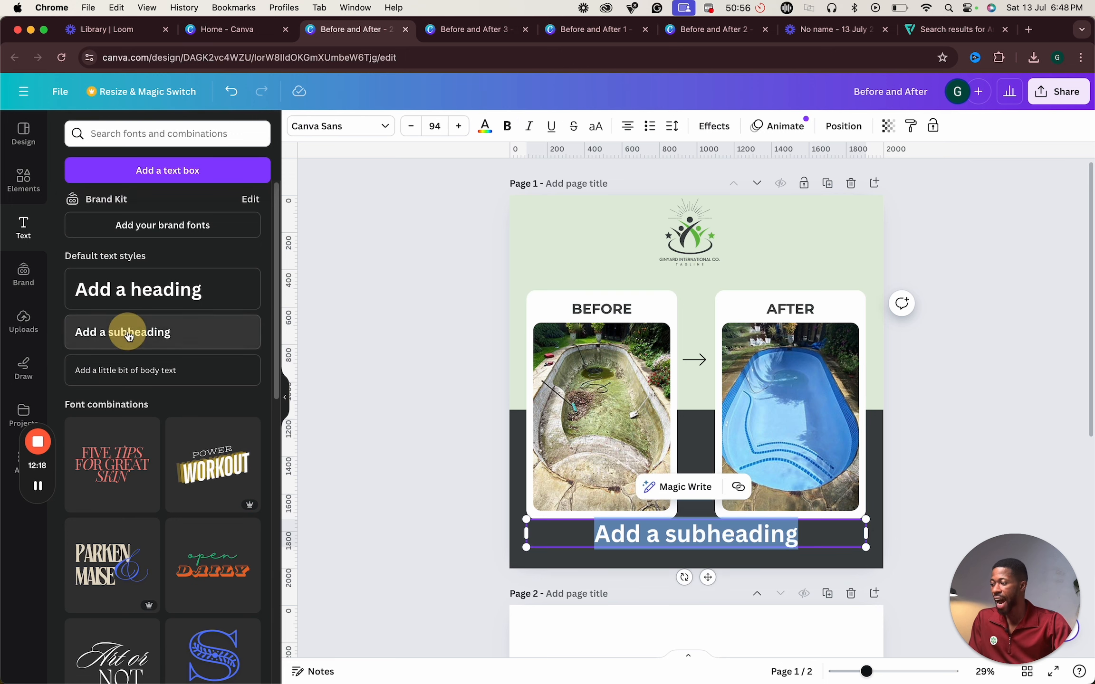
pyautogui.click(708, 536)
pyautogui.press('super+a')
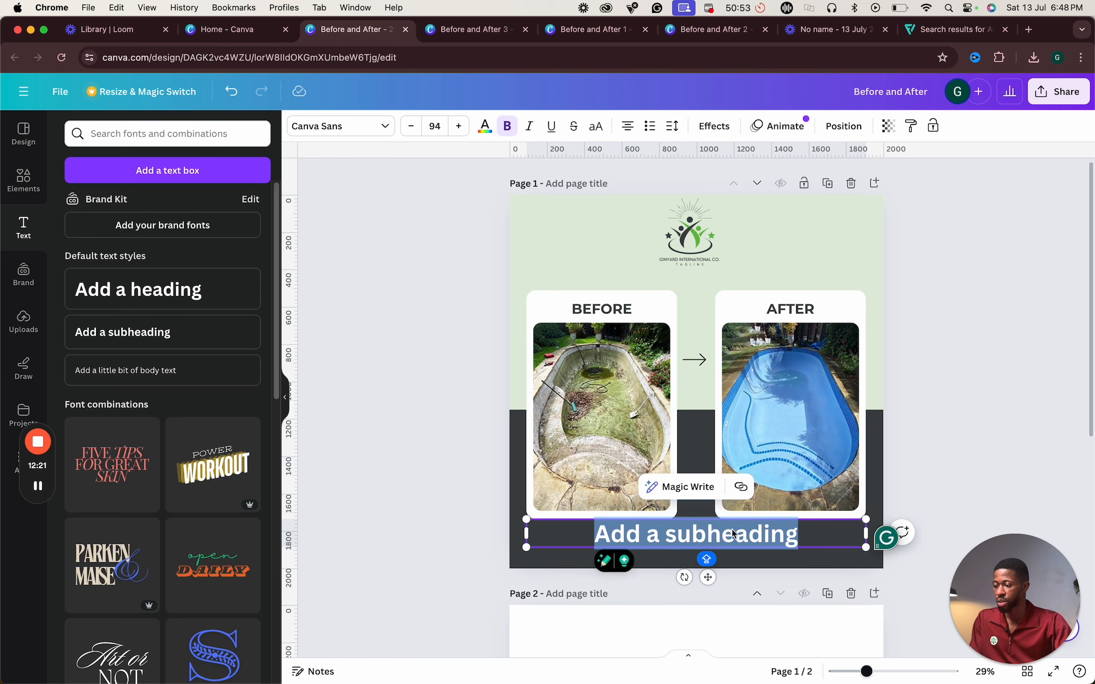
pyautogui.click(959, 459)
pyautogui.click(752, 523)
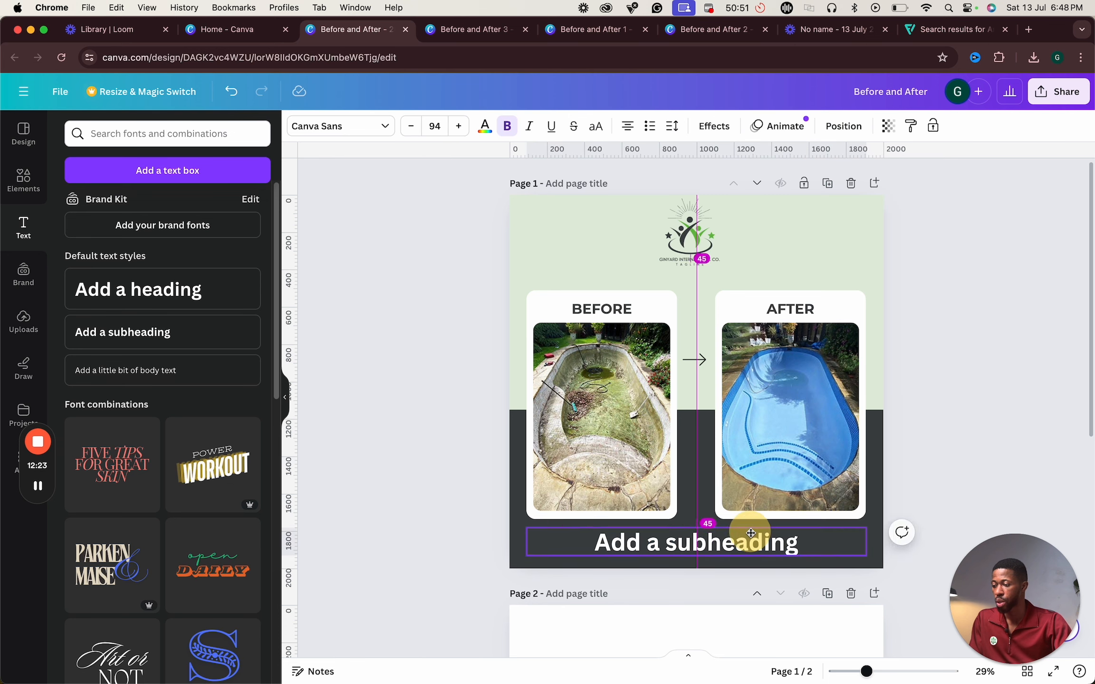
# - Reduce the subheading's font size to 54
pyautogui.doubleClick(722, 523)
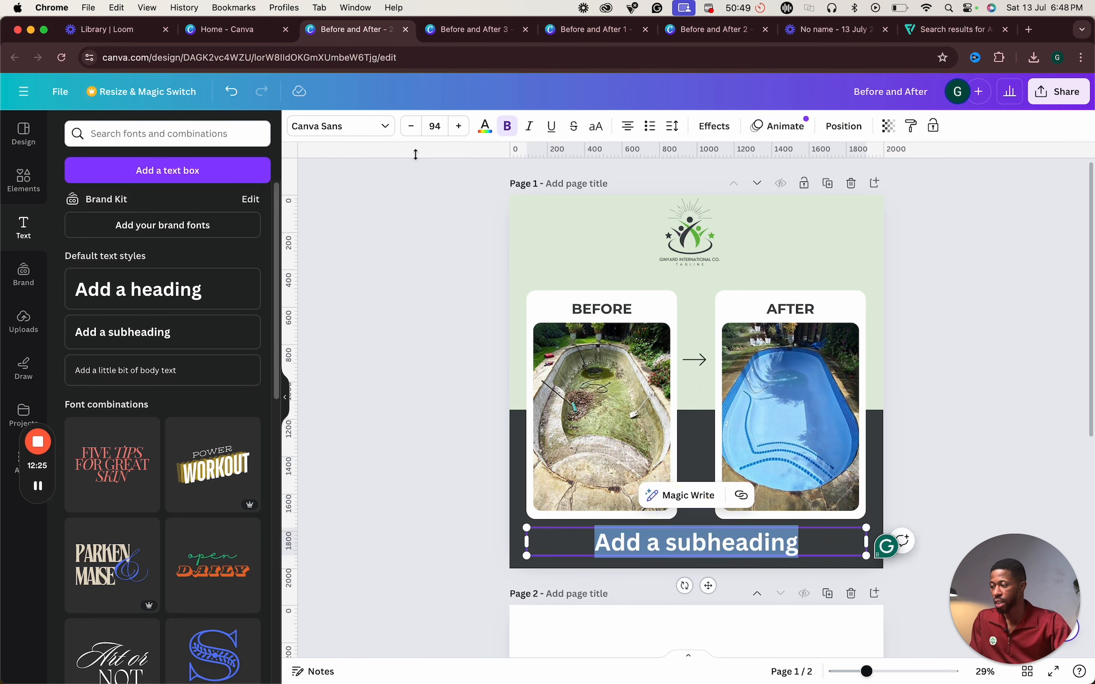
pyautogui.click(415, 126)
pyautogui.click(416, 128)
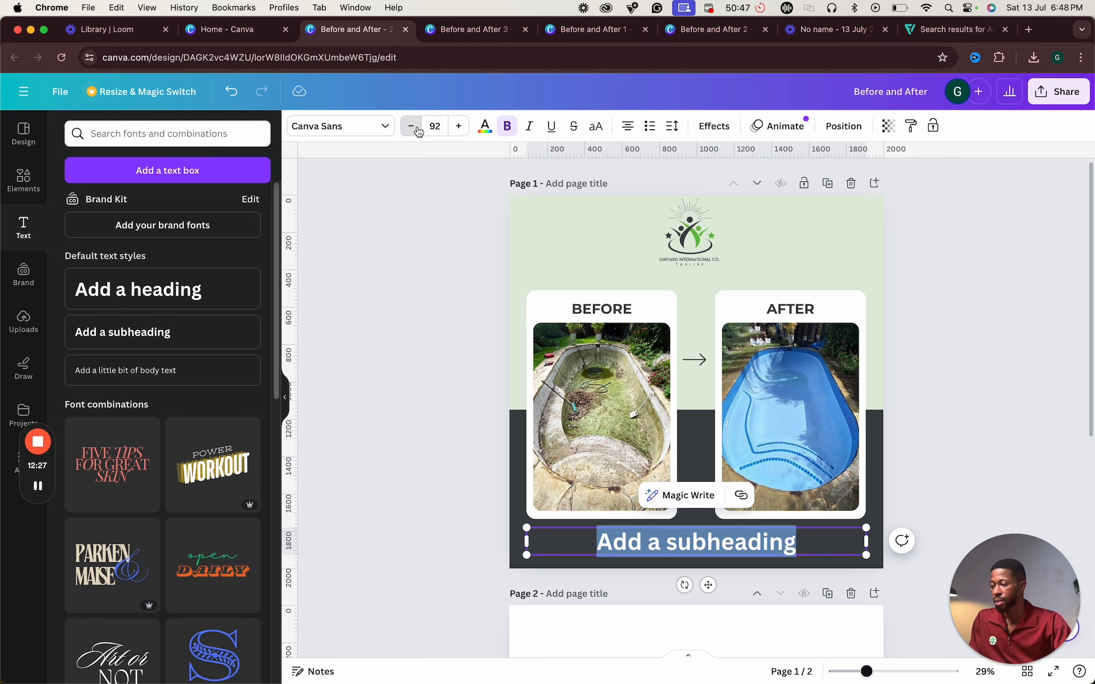
pyautogui.click(417, 128)
pyautogui.click(418, 131)
pyautogui.click(418, 131)
pyautogui.click(418, 131)
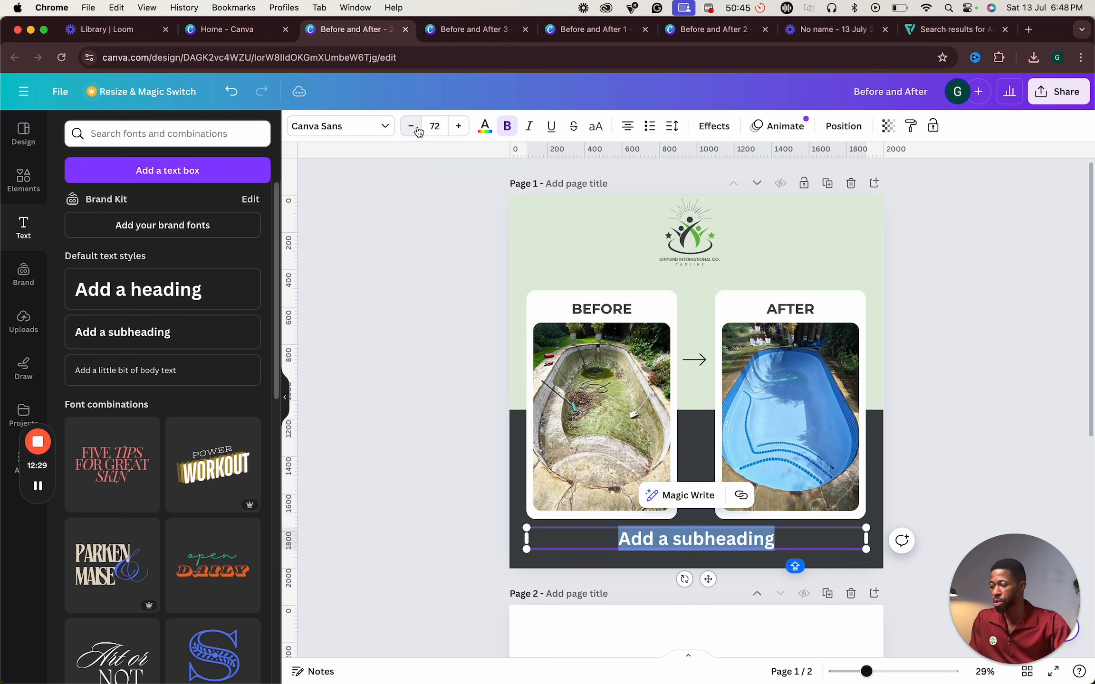
pyautogui.click(418, 131)
pyautogui.click(418, 130)
pyautogui.click(418, 131)
pyautogui.click(418, 130)
pyautogui.click(417, 131)
pyautogui.click(418, 131)
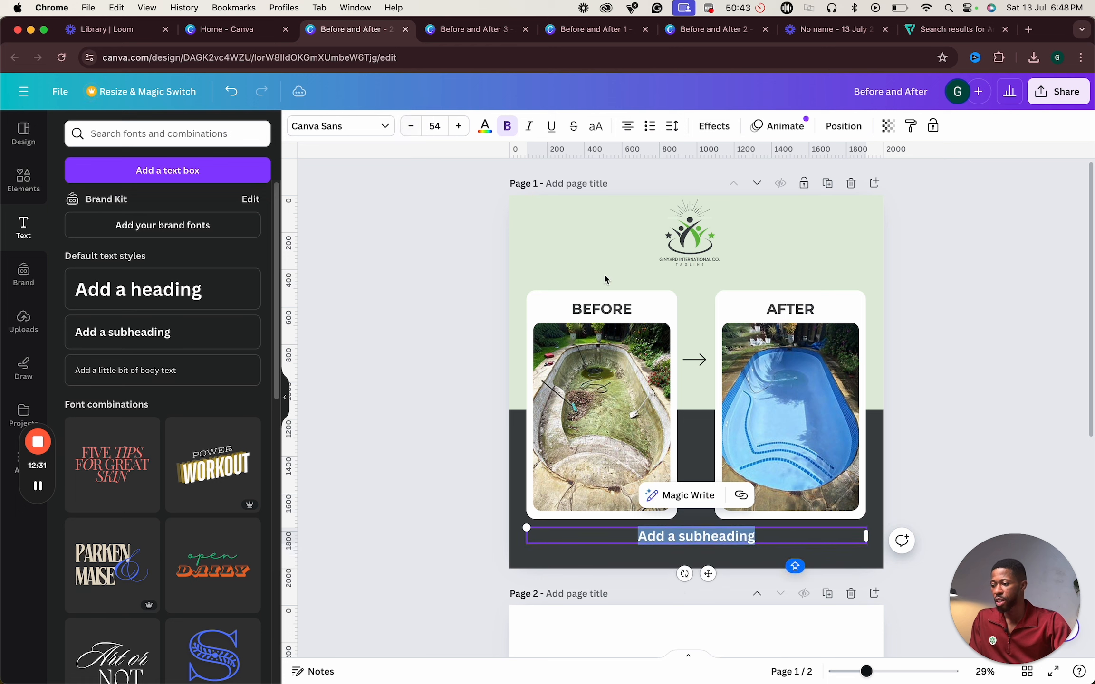
# - Replace the subheading text with ADD YOUR DESCRIPTION HERE and nudge it slightly lower
pyautogui.write('ADD YOUR DESCRI')
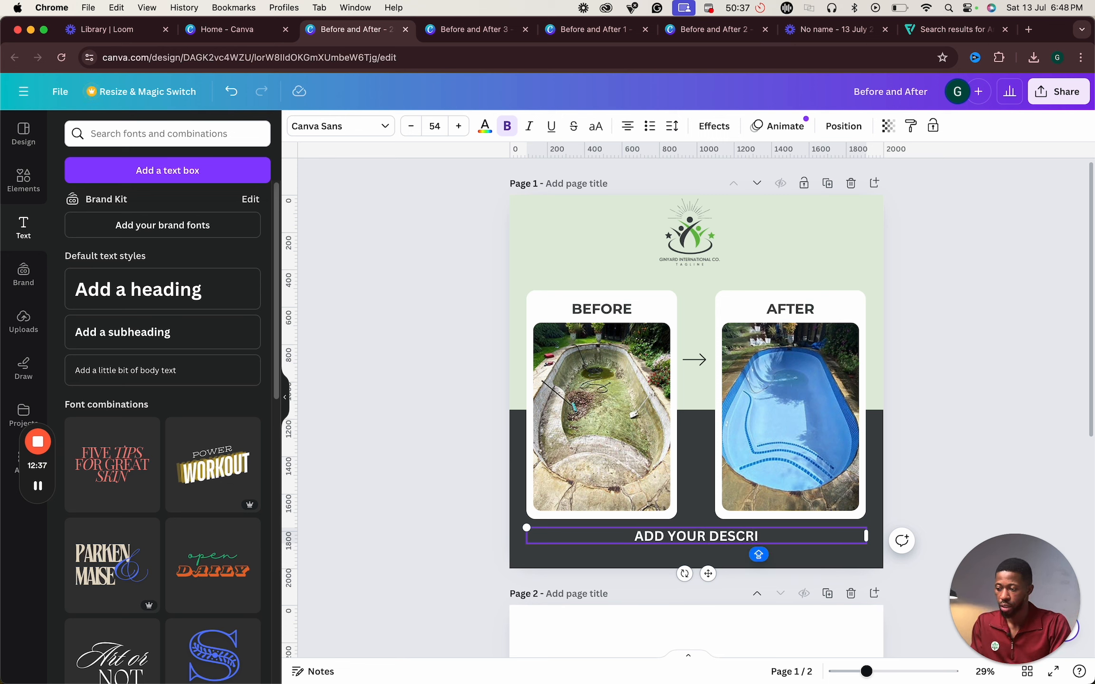
pyautogui.write('PTION ')
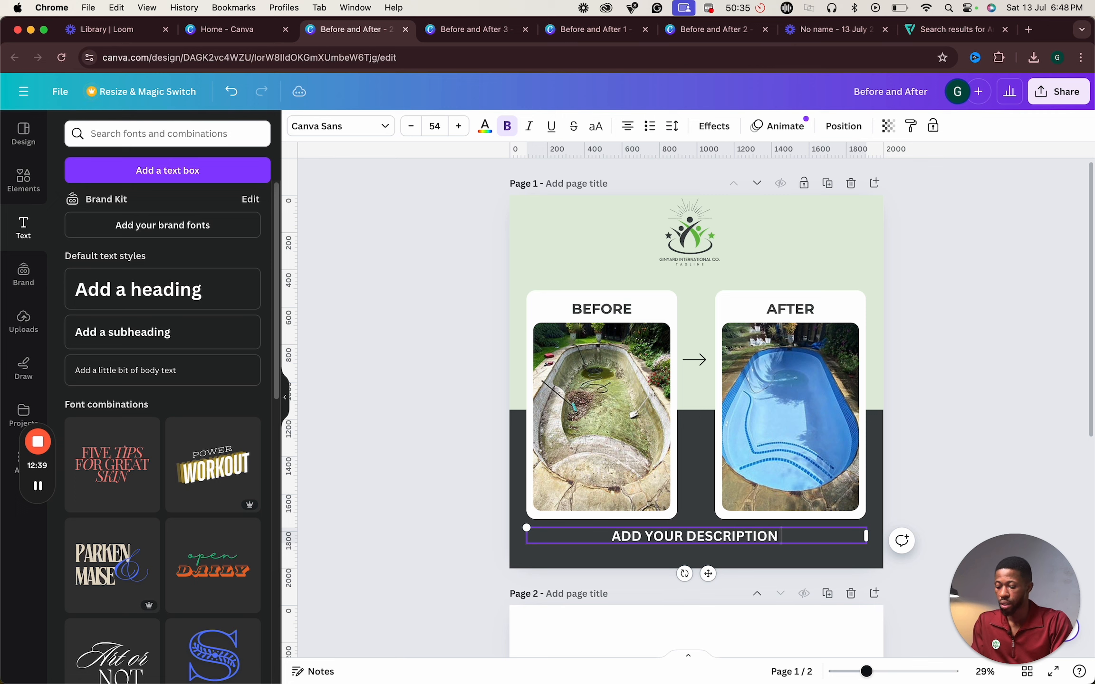
pyautogui.write('HERE')
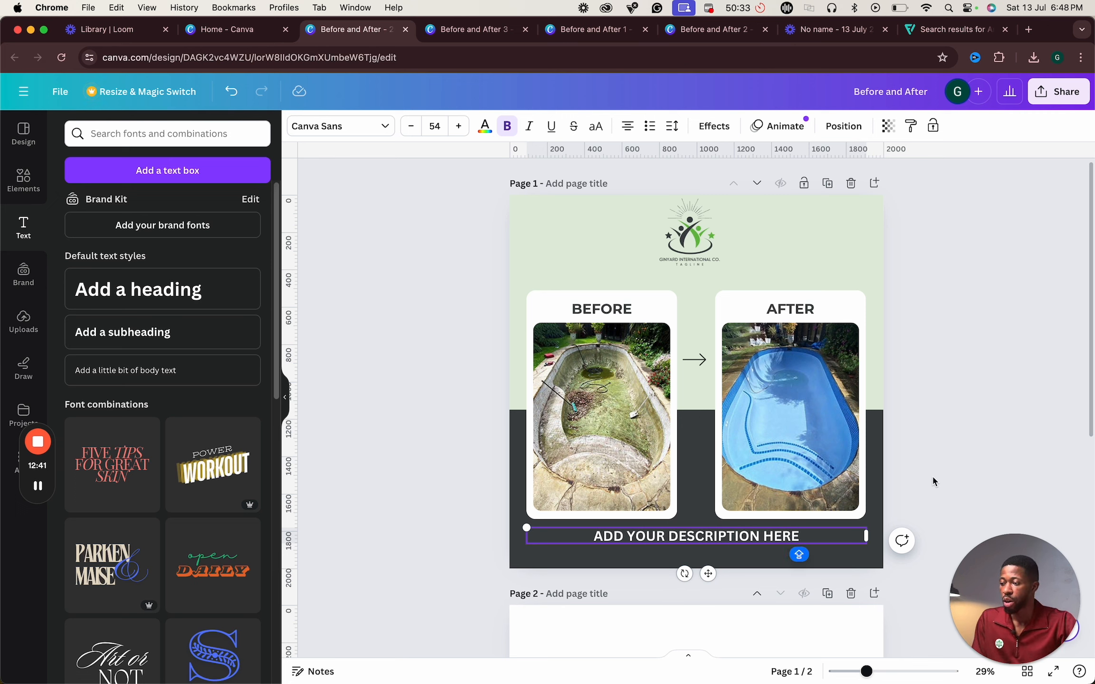
pyautogui.click(858, 522)
pyautogui.click(784, 549)
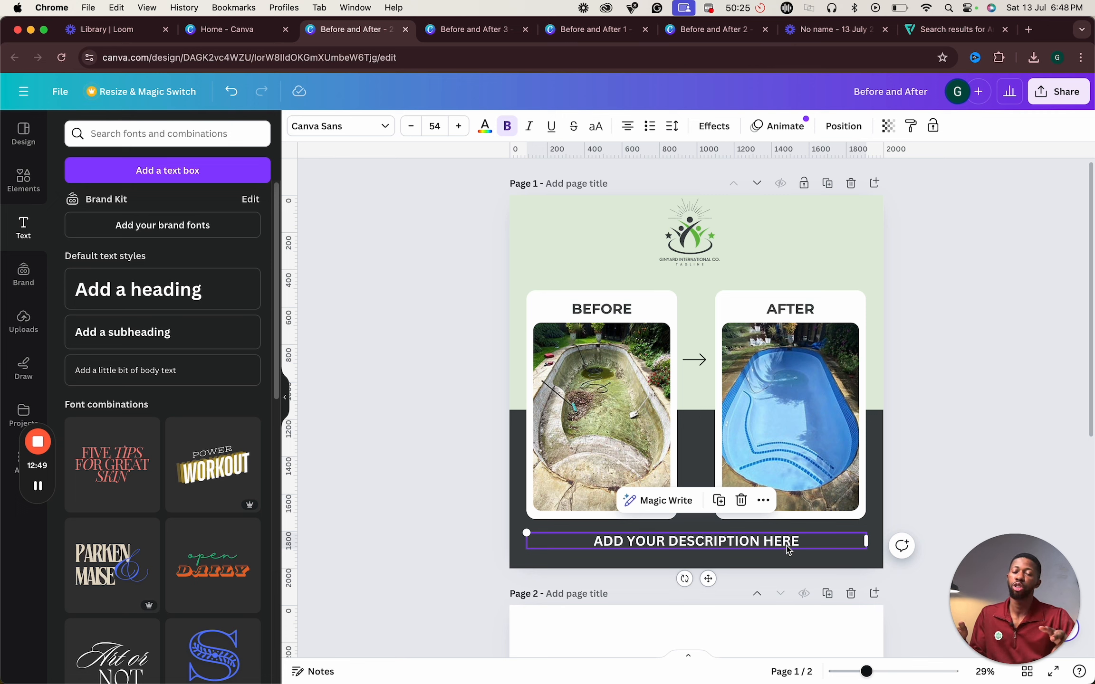
pyautogui.click(927, 318)
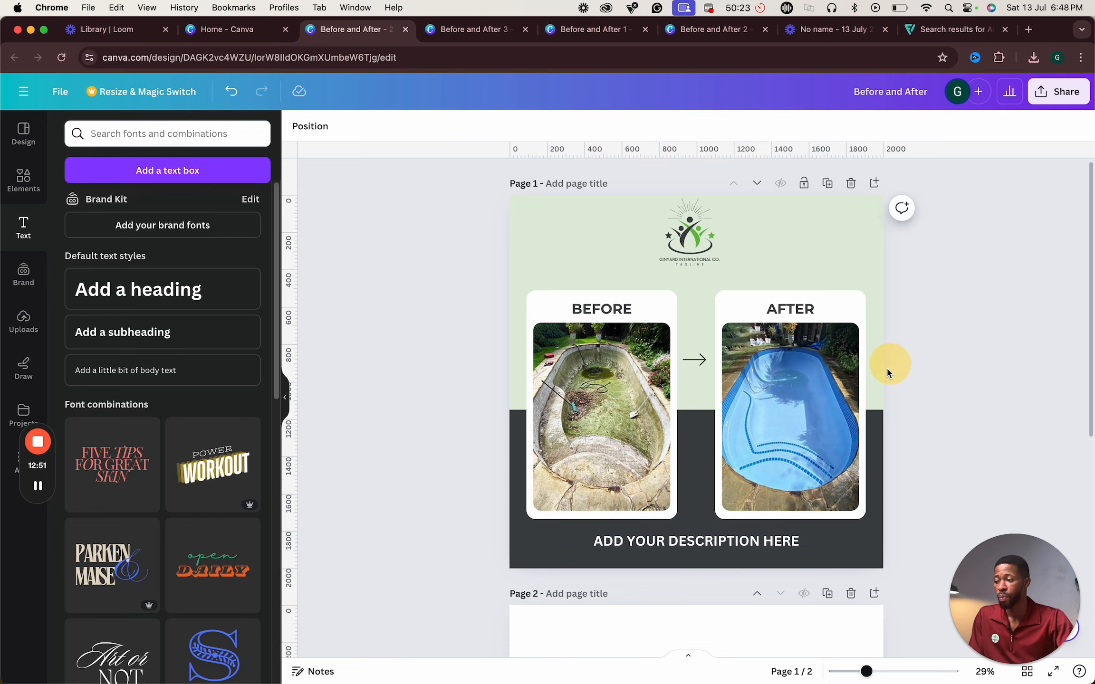
pyautogui.scroll(-5, 879, 376)
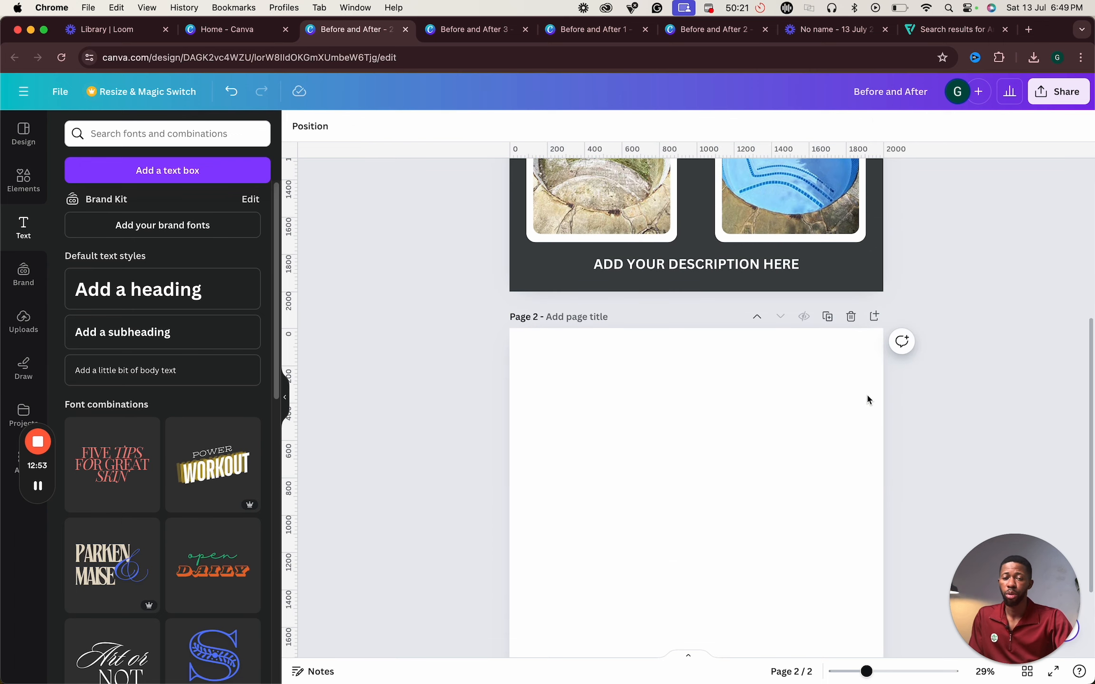
pyautogui.scroll(2, 743, 327)
pyautogui.scroll(-2, 713, 319)
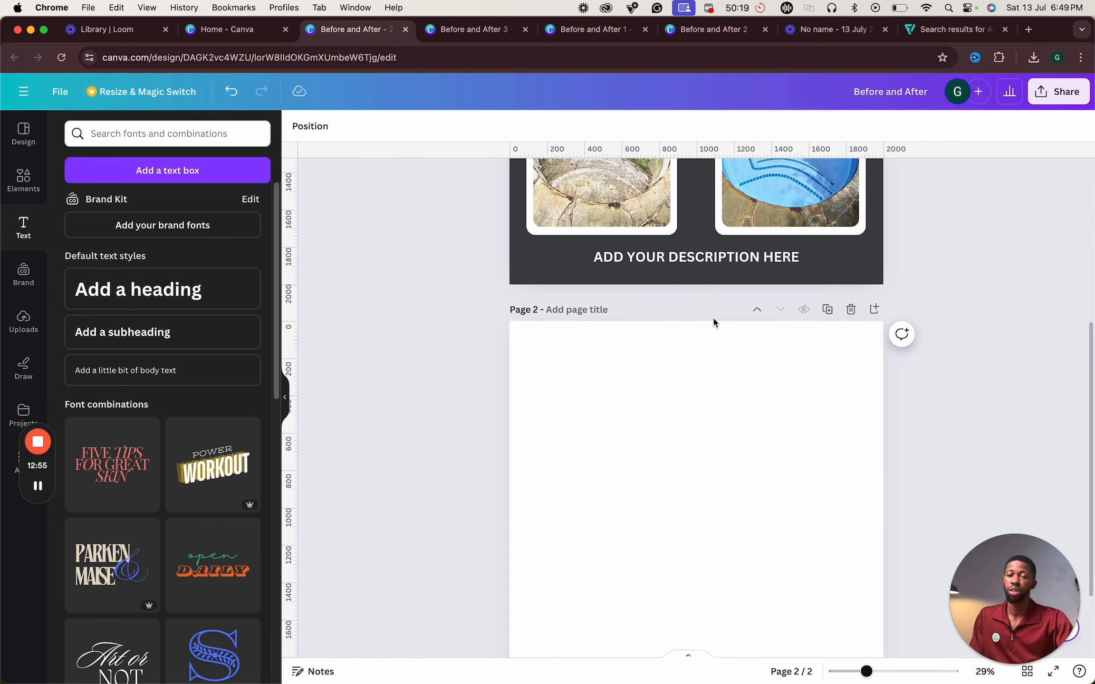
pyautogui.scroll(-3, 713, 320)
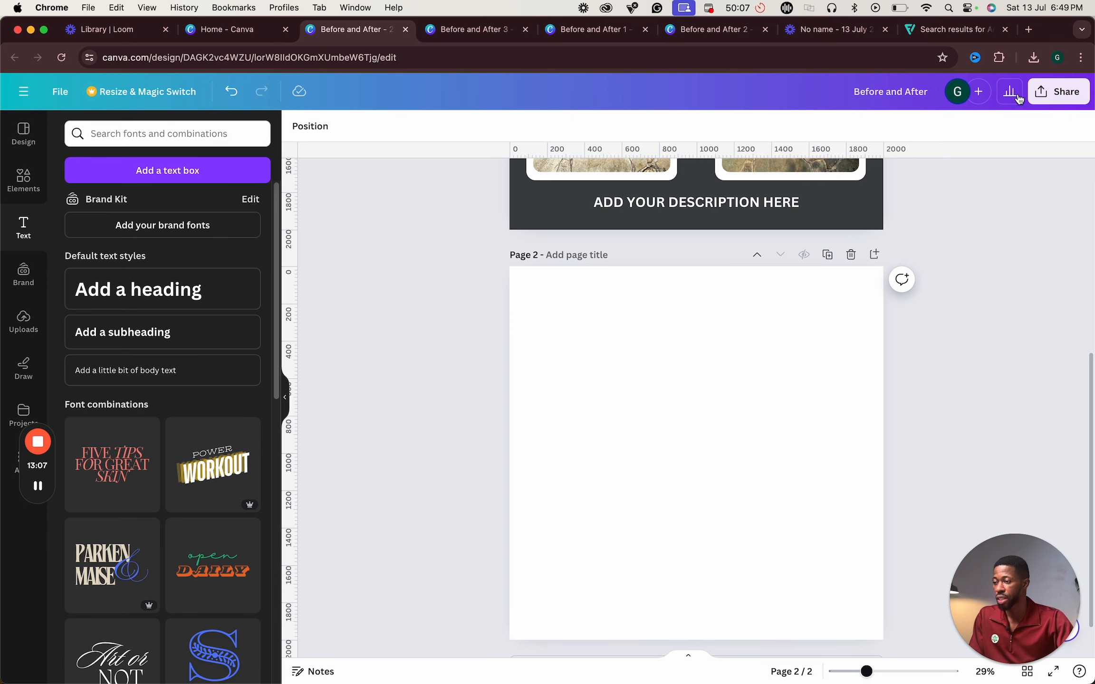
# - Create a new custom-size design of 2000 × 2000 px
pyautogui.click(51, 90)
pyautogui.click(108, 181)
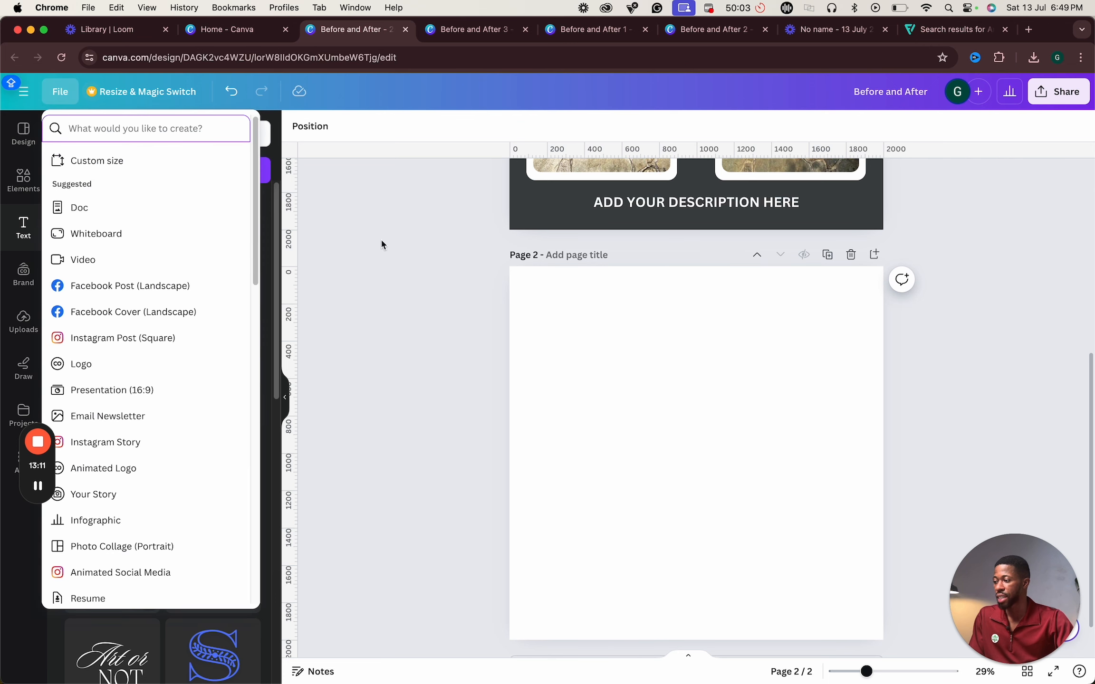
pyautogui.click(107, 160)
pyautogui.click(109, 277)
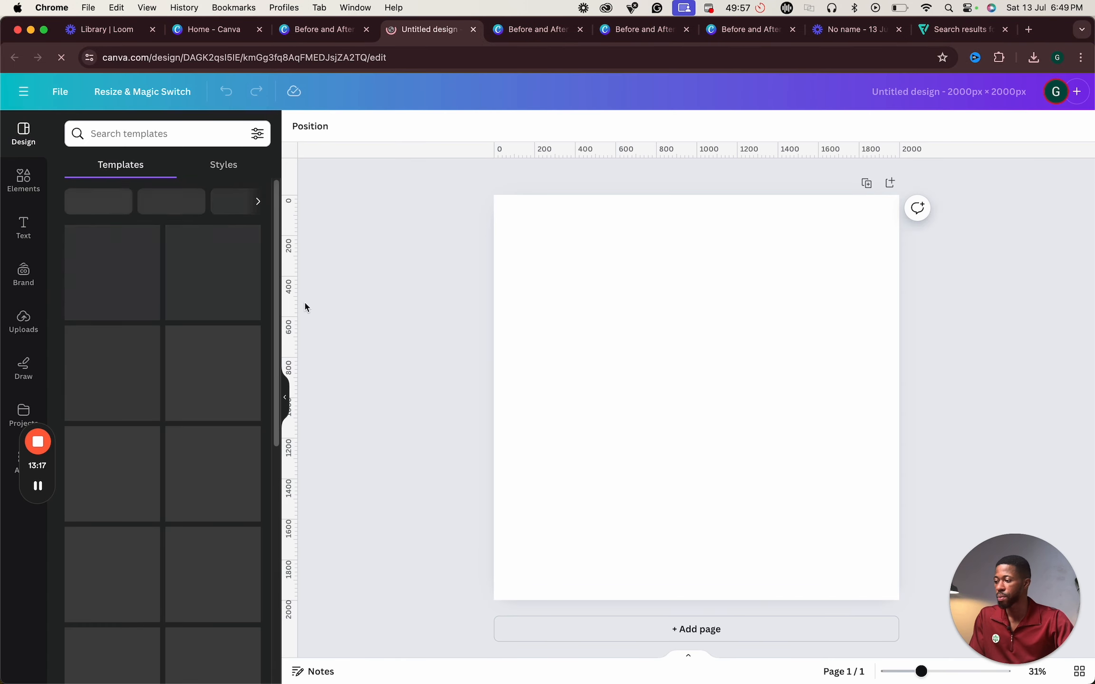
# - Add a vertical guide at the page center and place a rectangular frame filling the page's left half
pyautogui.moveTo(291, 305); pyautogui.dragTo(697, 314)
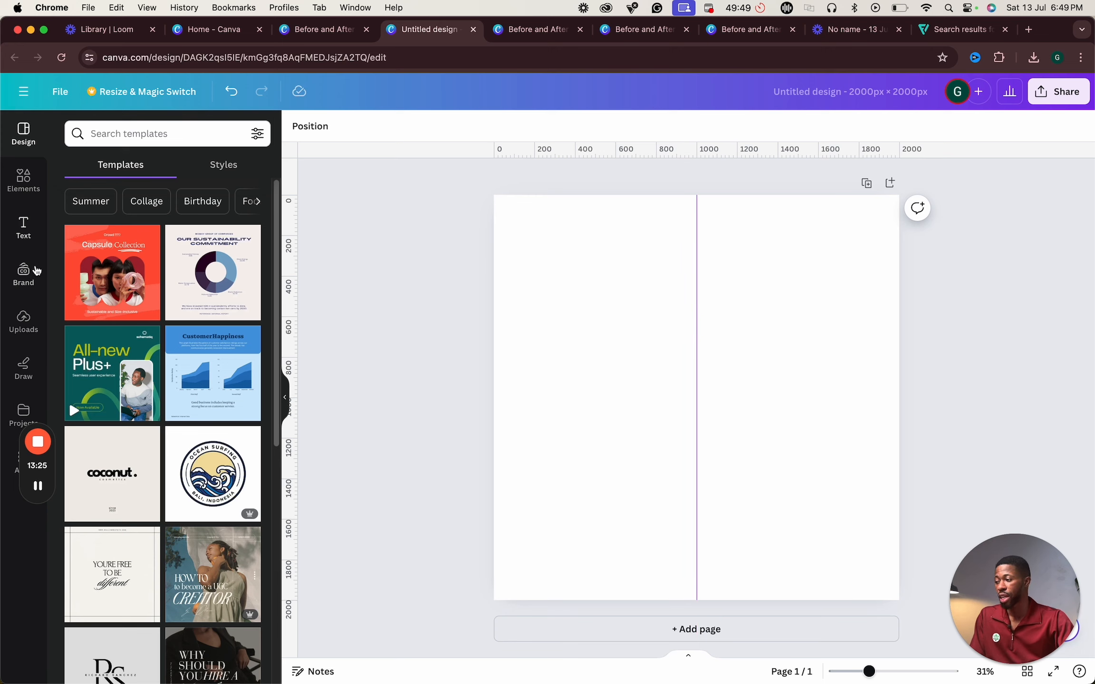
pyautogui.click(23, 176)
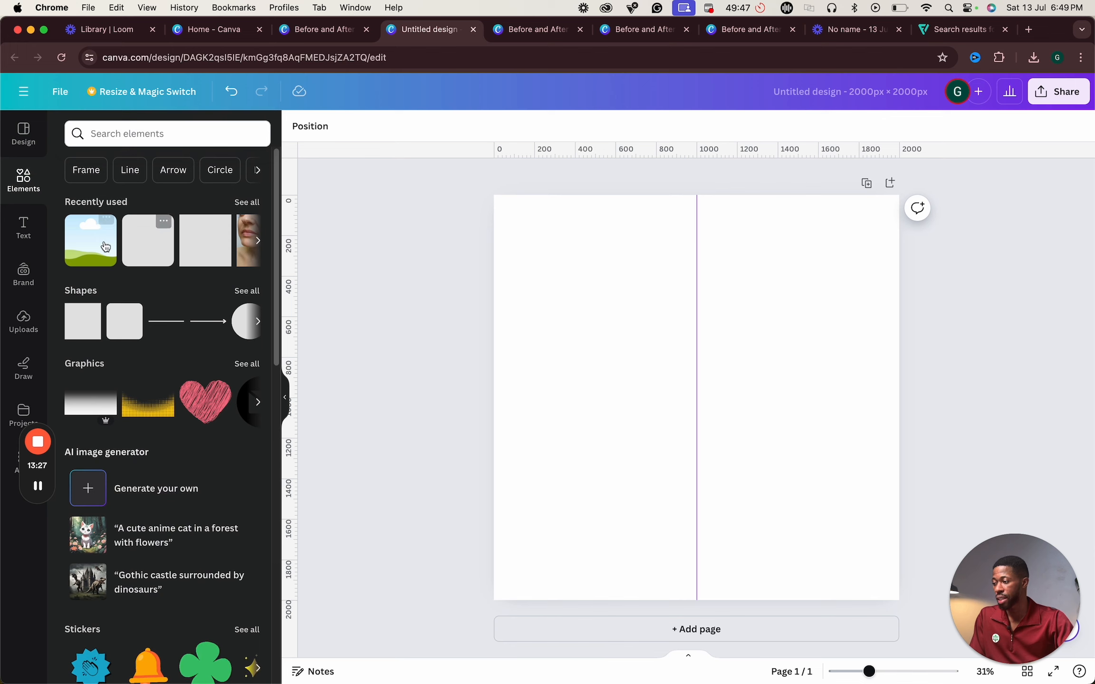
pyautogui.click(248, 202)
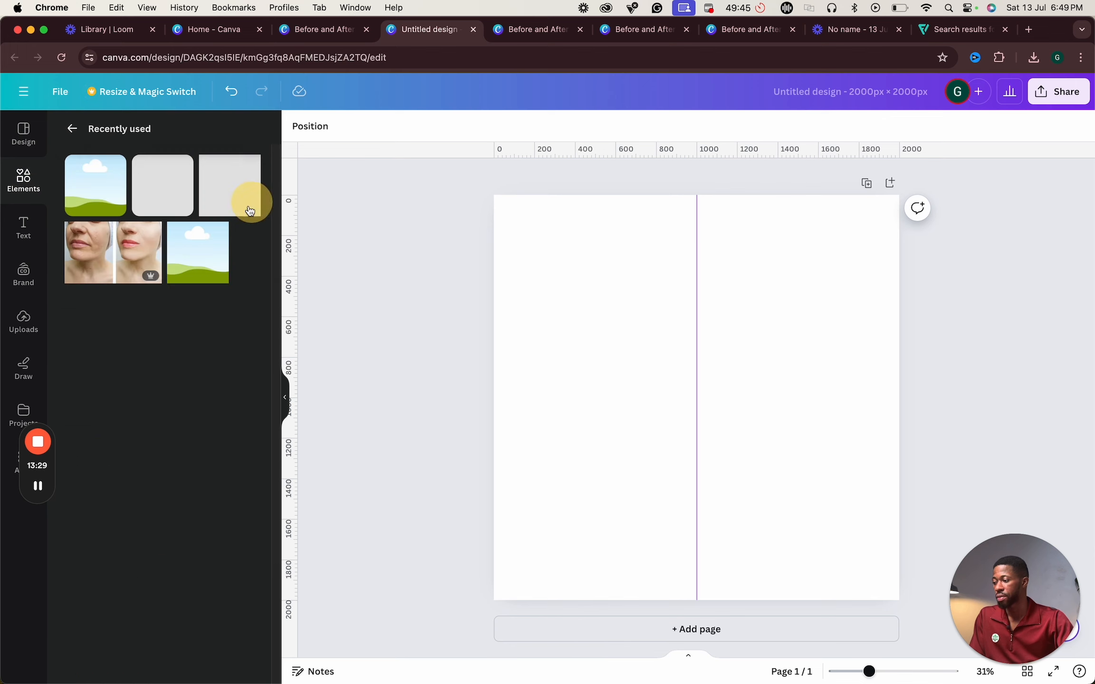
pyautogui.click(69, 129)
pyautogui.scroll(-15, 191, 430)
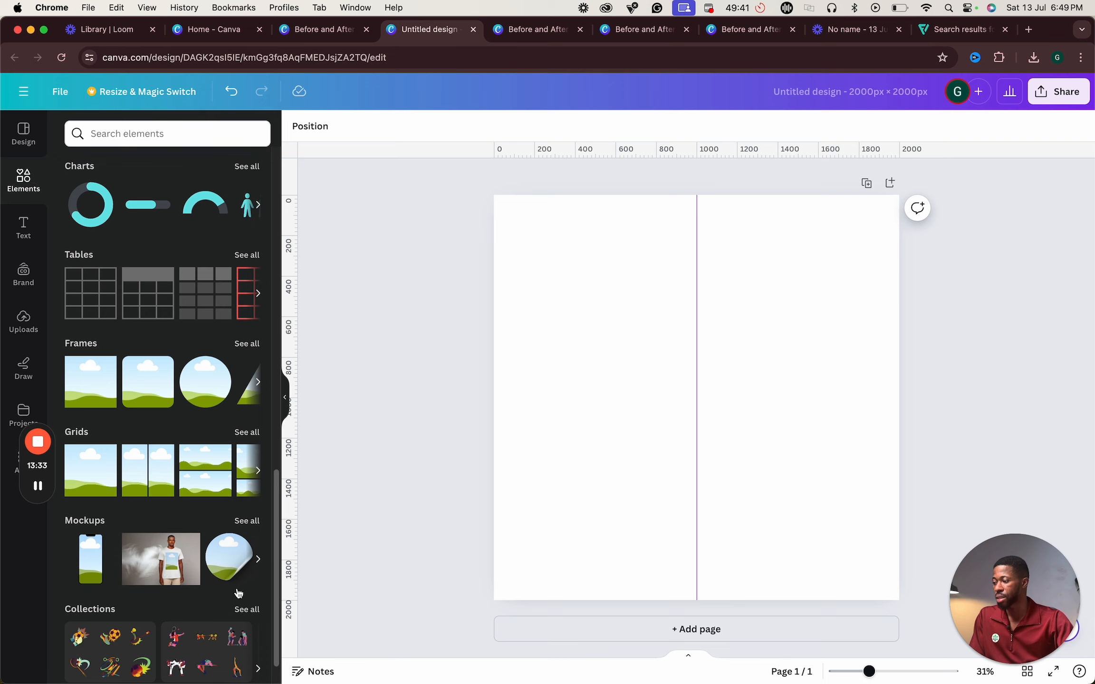
pyautogui.click(105, 389)
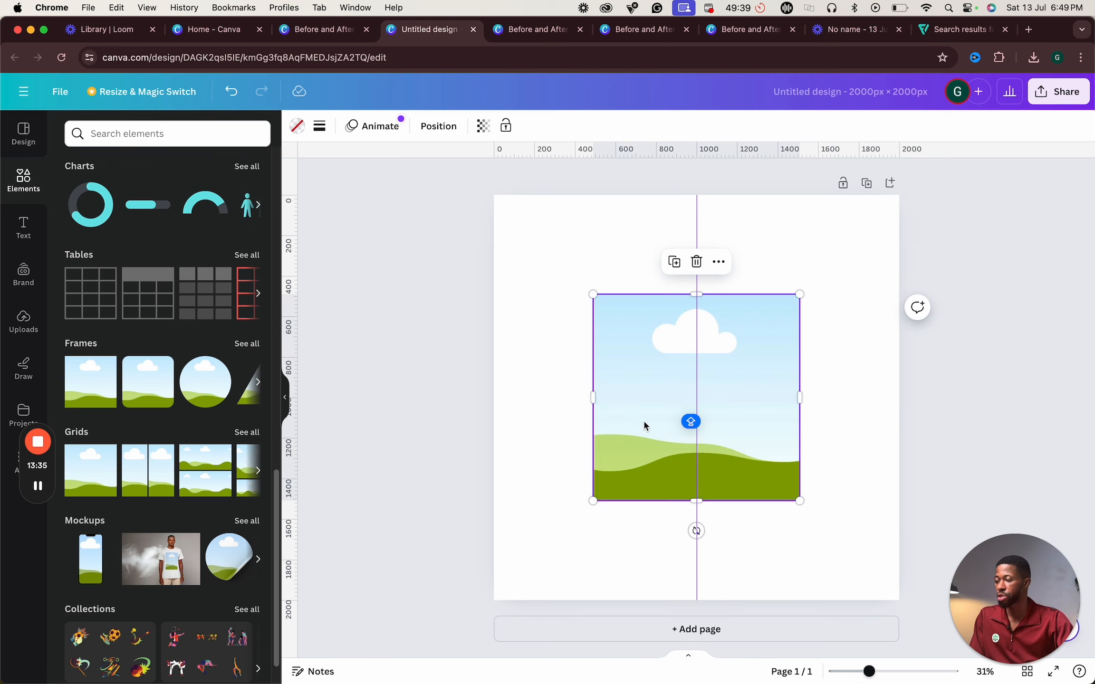
pyautogui.moveTo(644, 425); pyautogui.dragTo(566, 354)
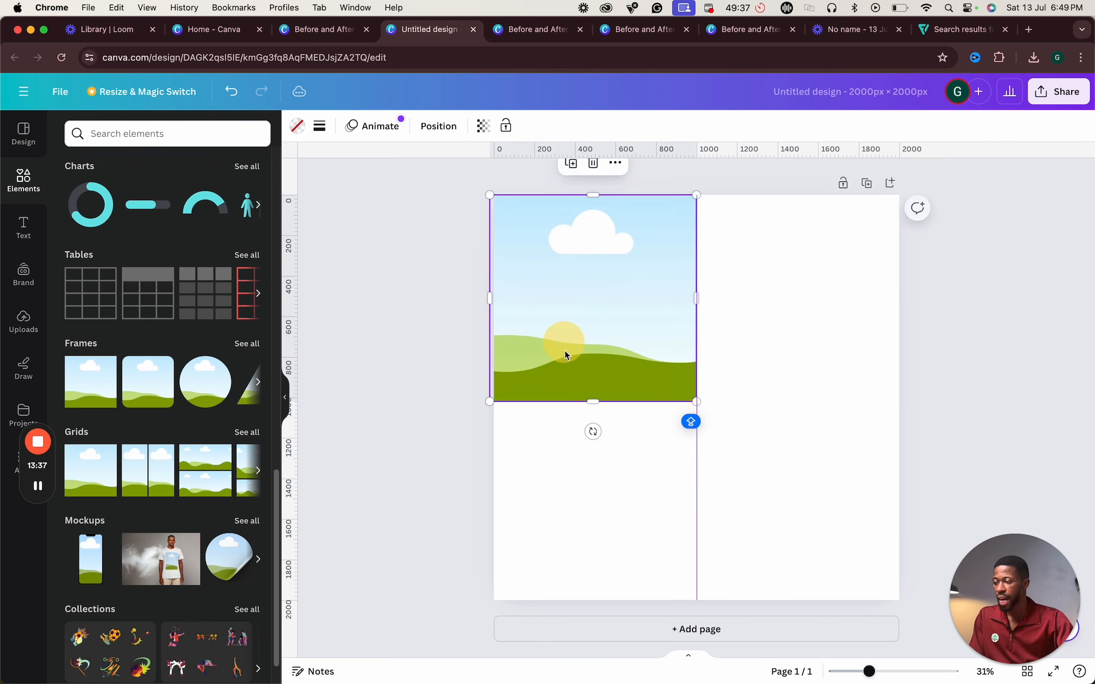
pyautogui.moveTo(593, 402); pyautogui.dragTo(626, 600)
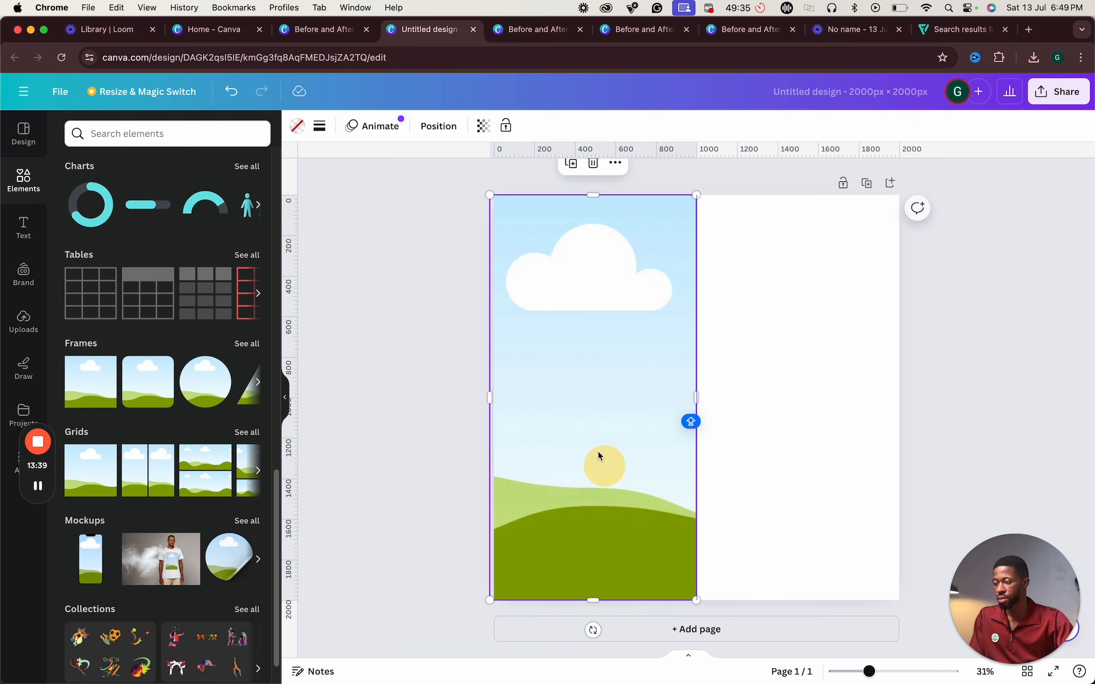
pyautogui.rightClick(572, 395)
pyautogui.moveTo(573, 395); pyautogui.dragTo(750, 398)
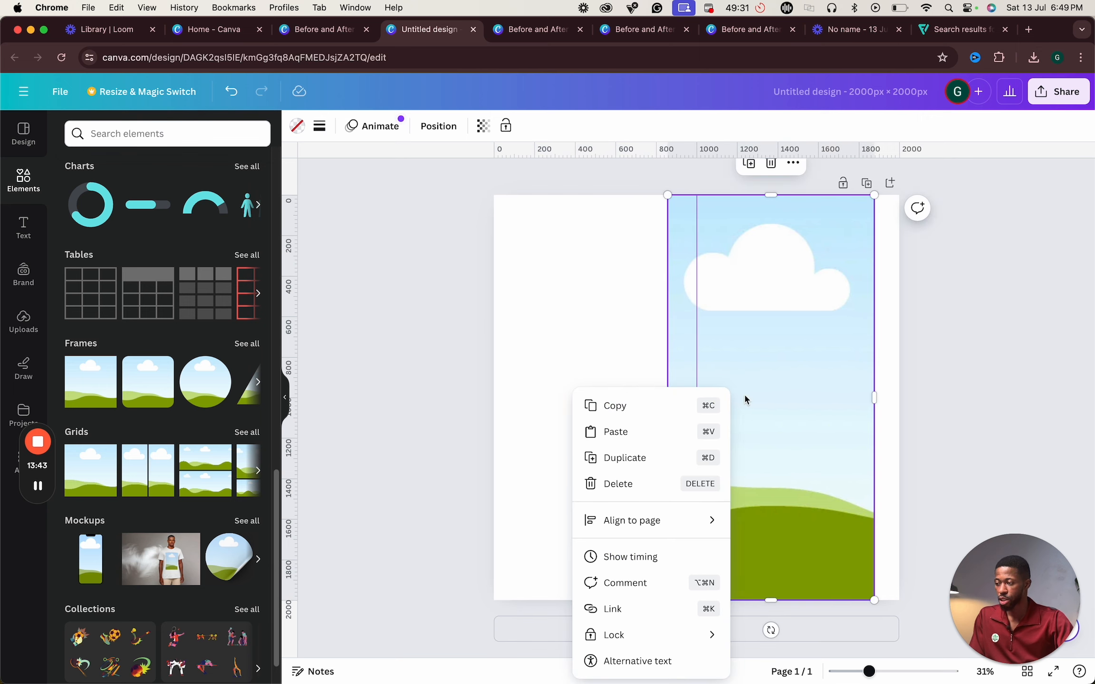
pyautogui.click(700, 294)
pyautogui.press('super+z')
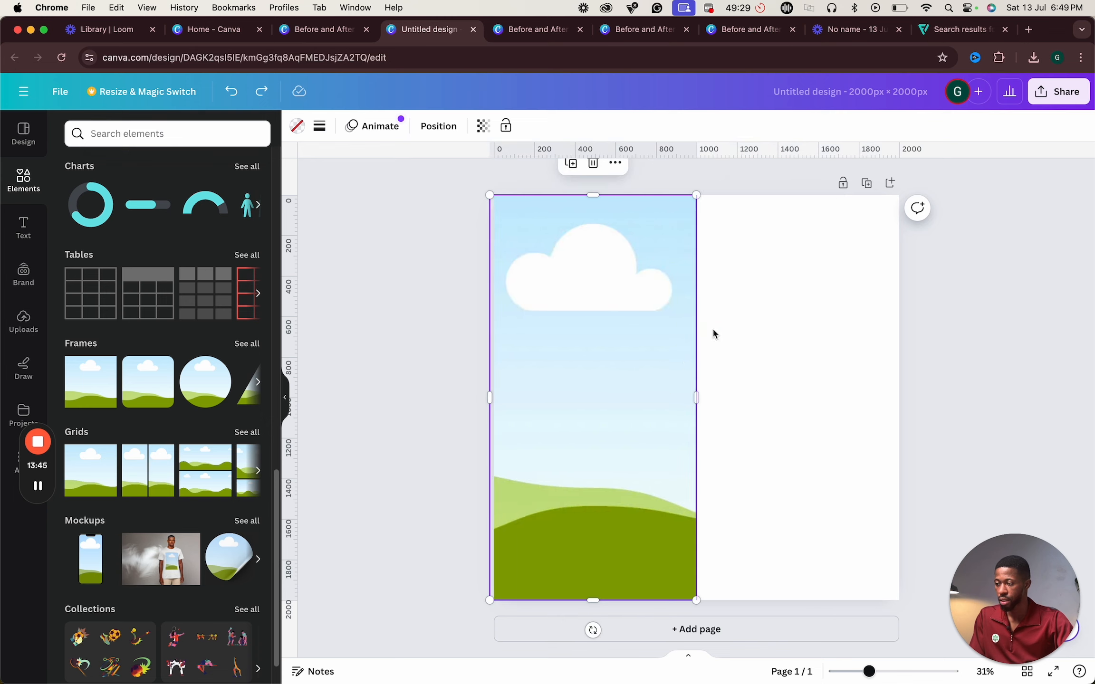
# - Duplicate the frame into the right half of the page so both halves are filled
pyautogui.moveTo(567, 323); pyautogui.dragTo(767, 328)
pyautogui.click(968, 342)
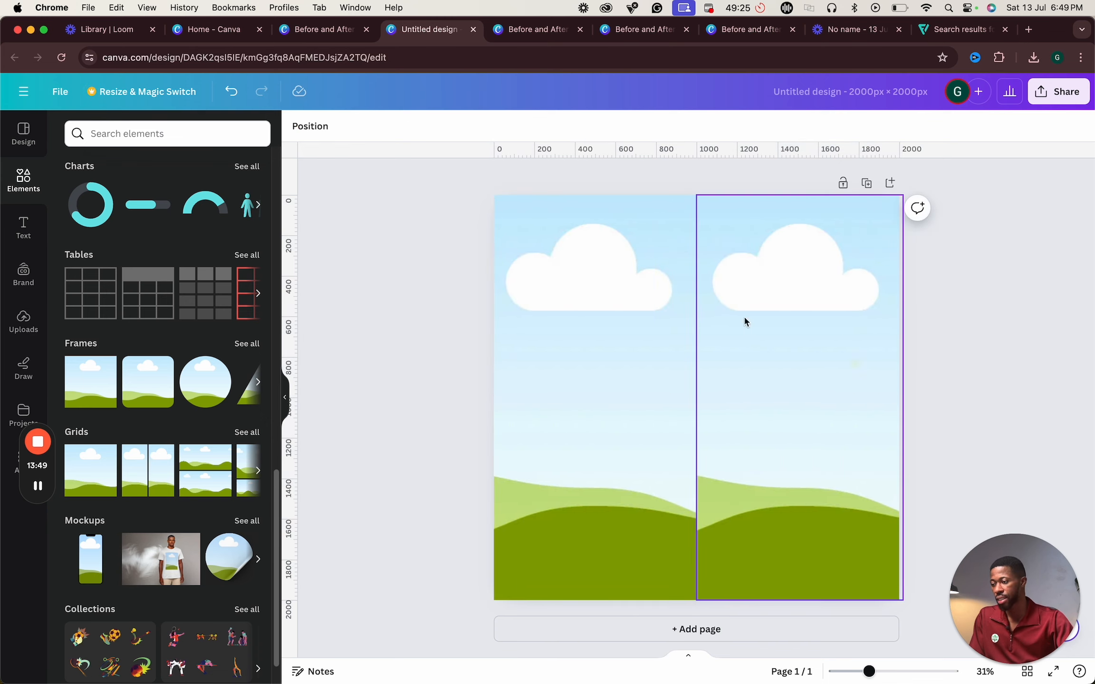
pyautogui.click(526, 409)
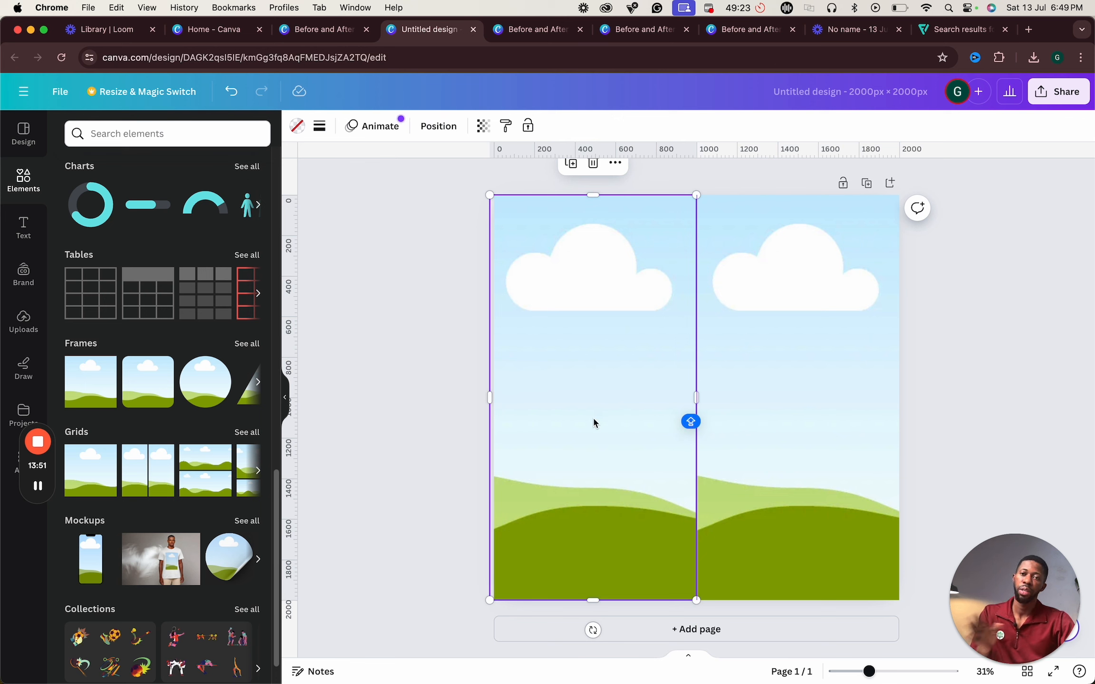
pyautogui.click(731, 437)
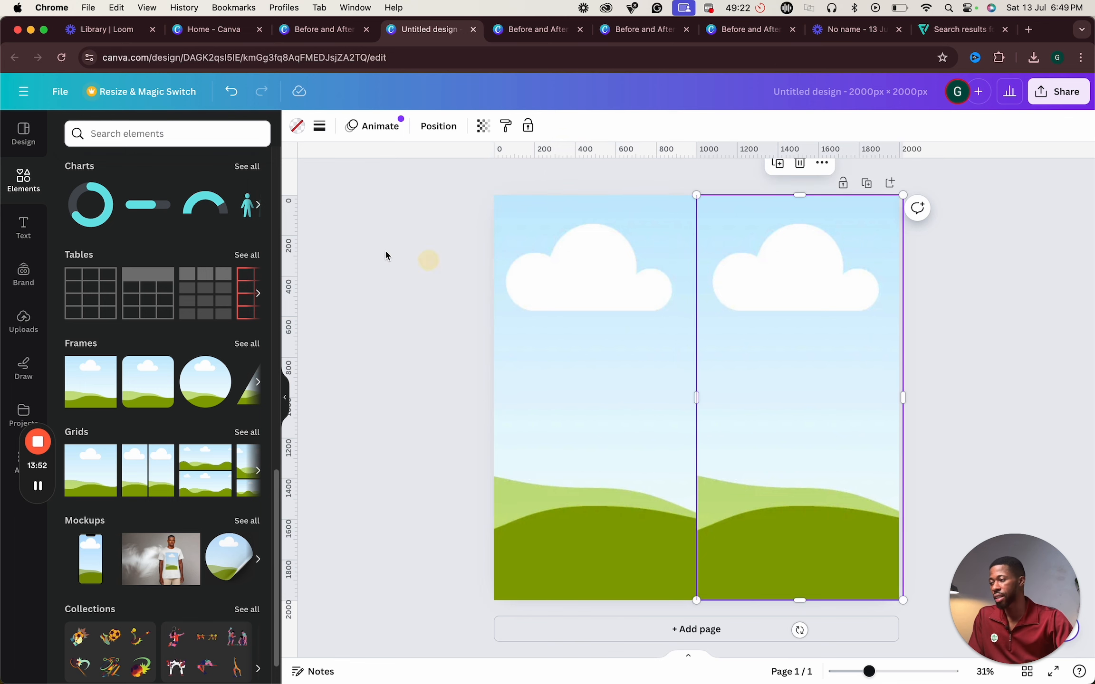
# - Add a square shape and resize it into a bar across the bottom of the left half
pyautogui.click(25, 179)
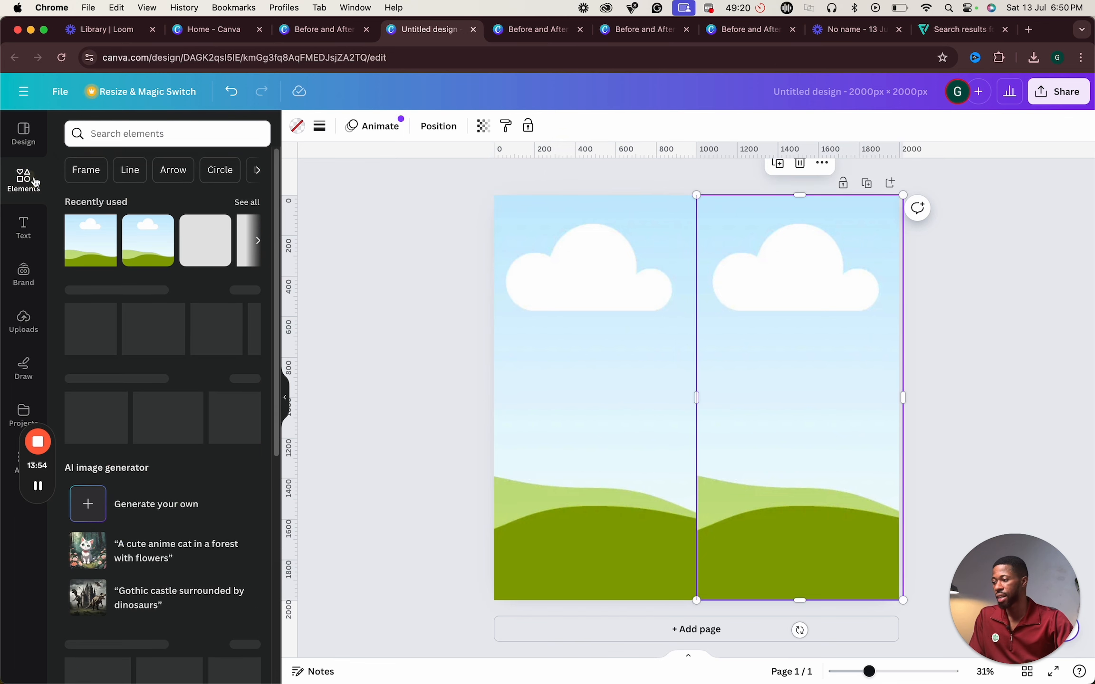
pyautogui.click(242, 241)
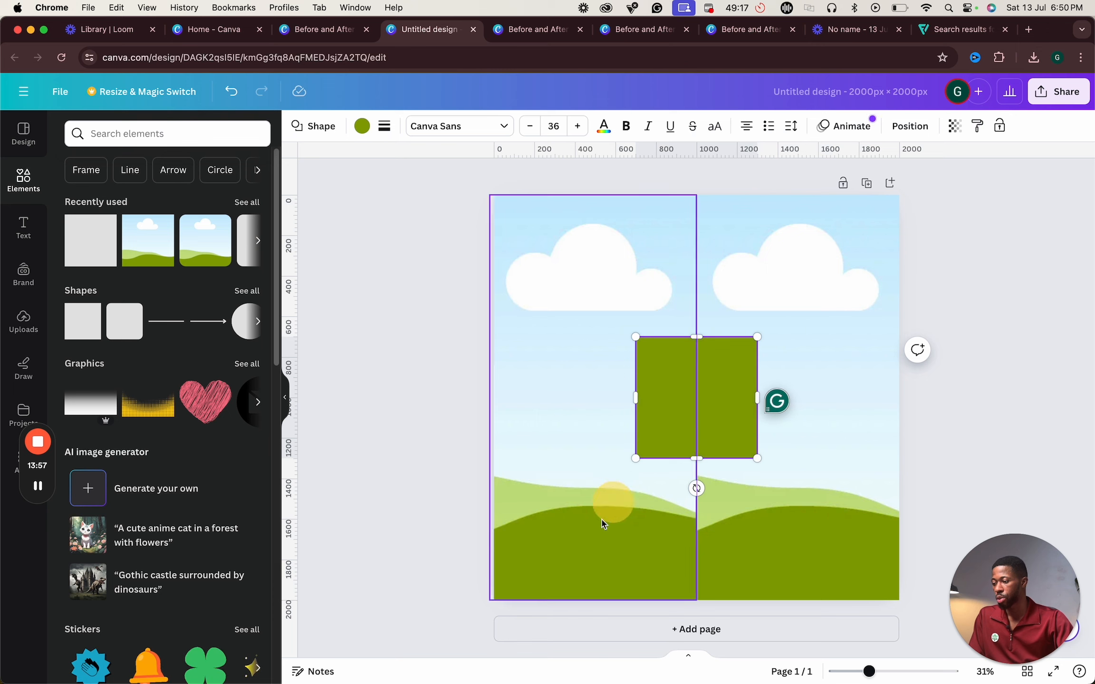
pyautogui.moveTo(703, 404); pyautogui.dragTo(696, 530)
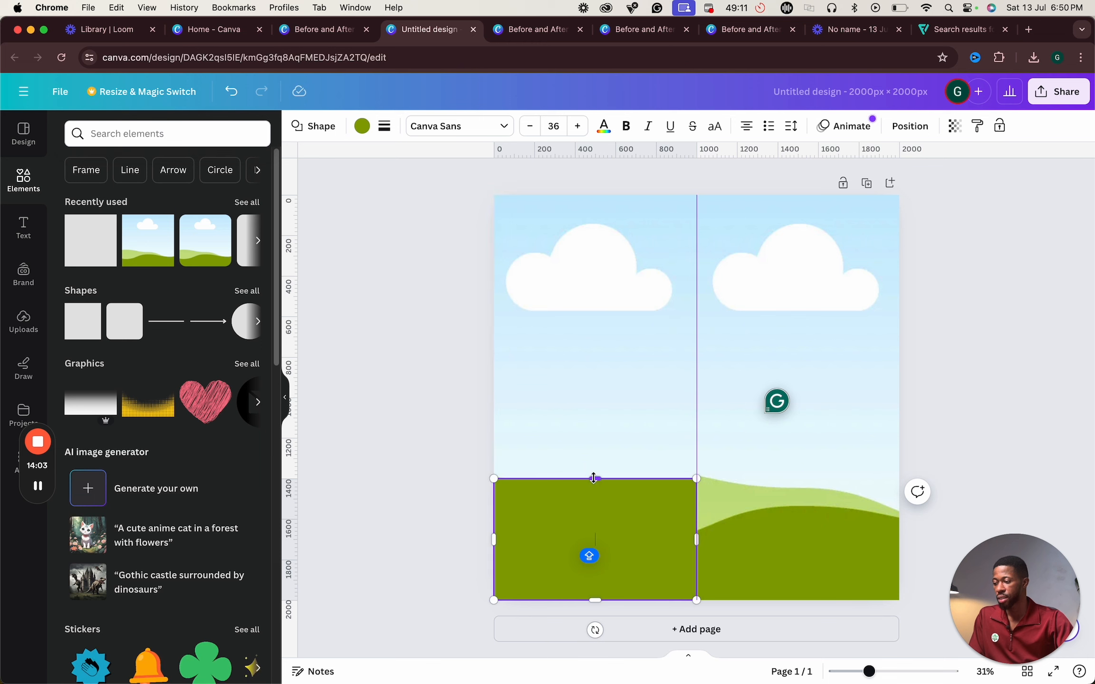
pyautogui.moveTo(594, 479); pyautogui.dragTo(594, 537)
pyautogui.rightClick(658, 568)
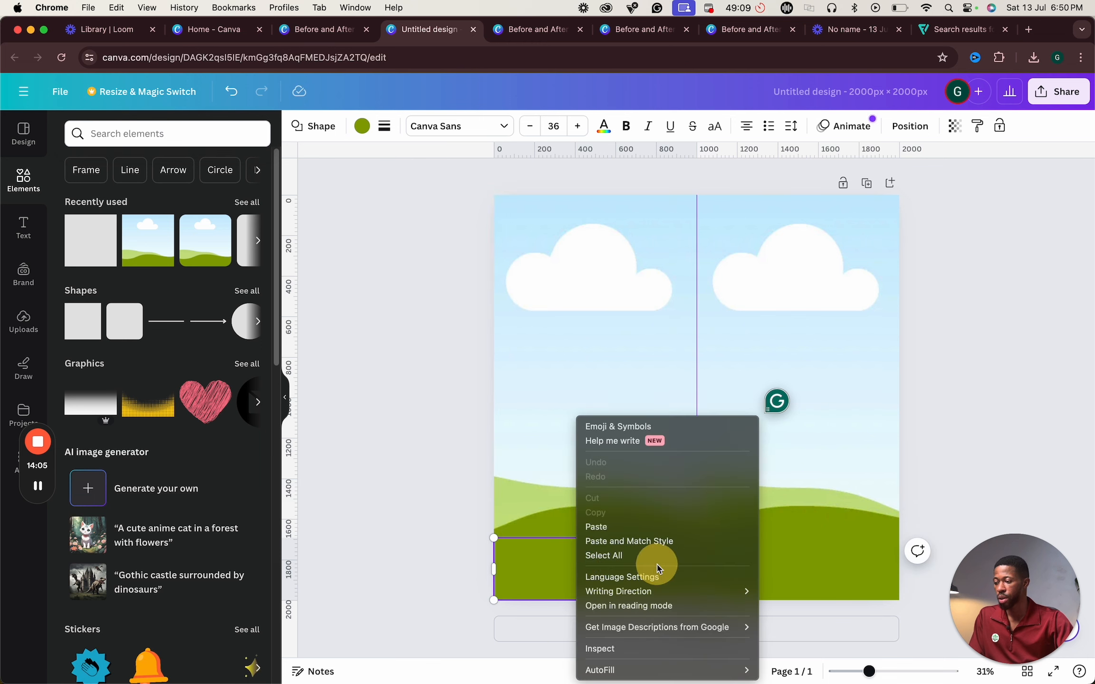
pyautogui.click(555, 506)
pyautogui.press('capslock')
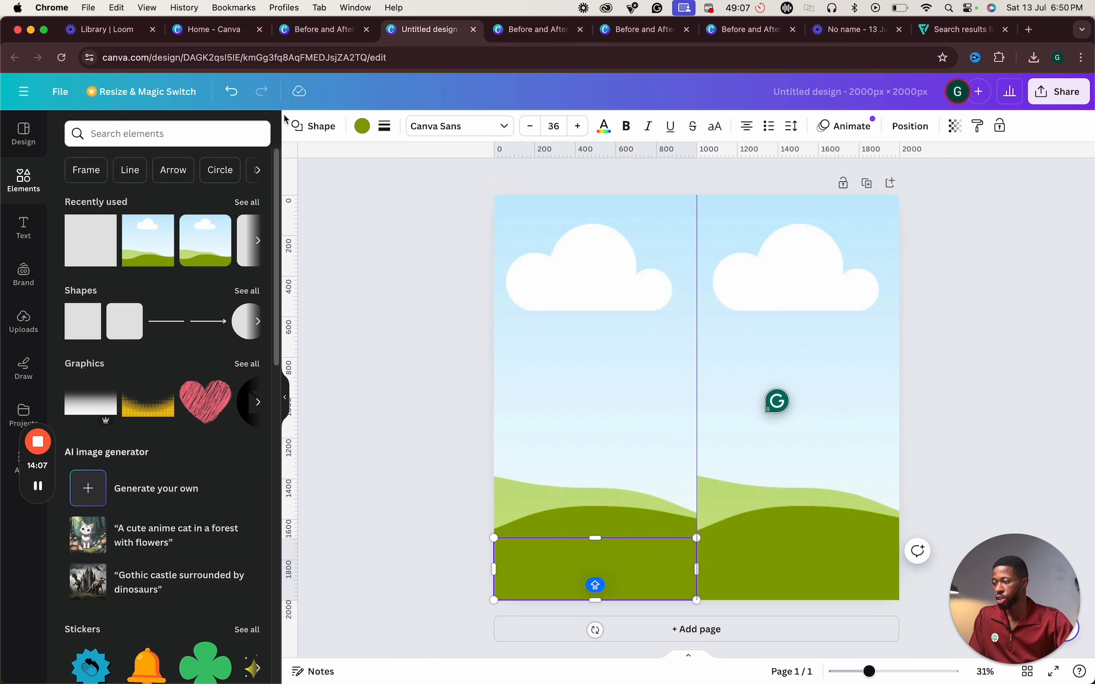
# - Fill the bottom bar black and duplicate it into the bottom of the right half
pyautogui.click(354, 126)
pyautogui.click(155, 207)
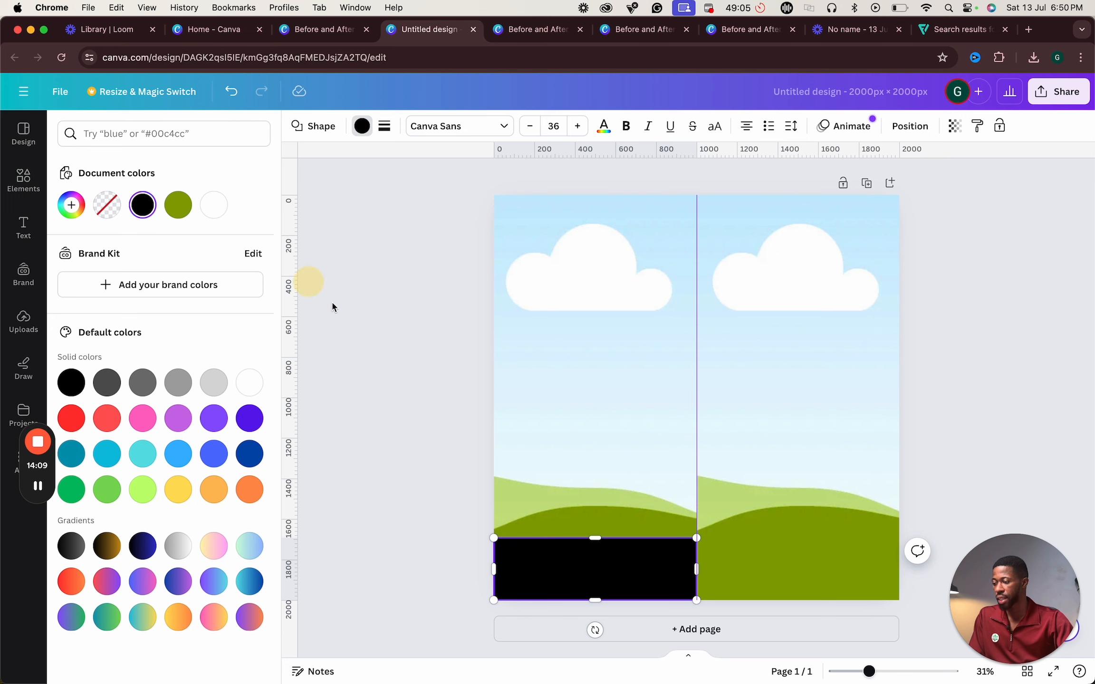
pyautogui.click(399, 379)
pyautogui.click(582, 565)
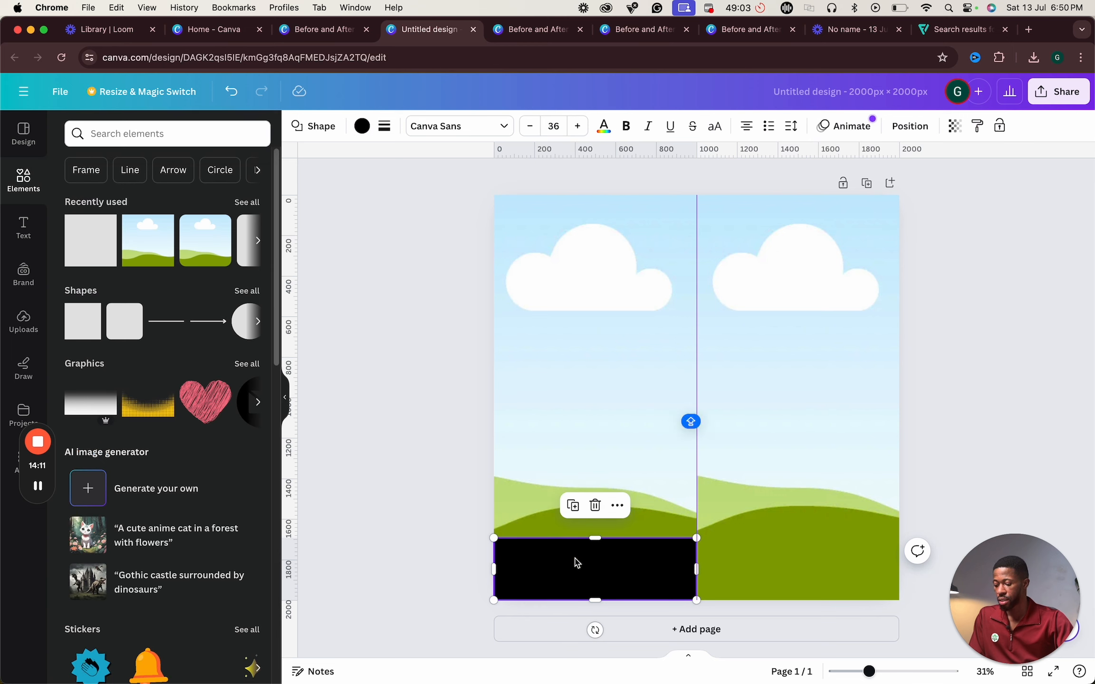
pyautogui.moveTo(567, 563); pyautogui.dragTo(758, 554)
pyautogui.click(562, 565)
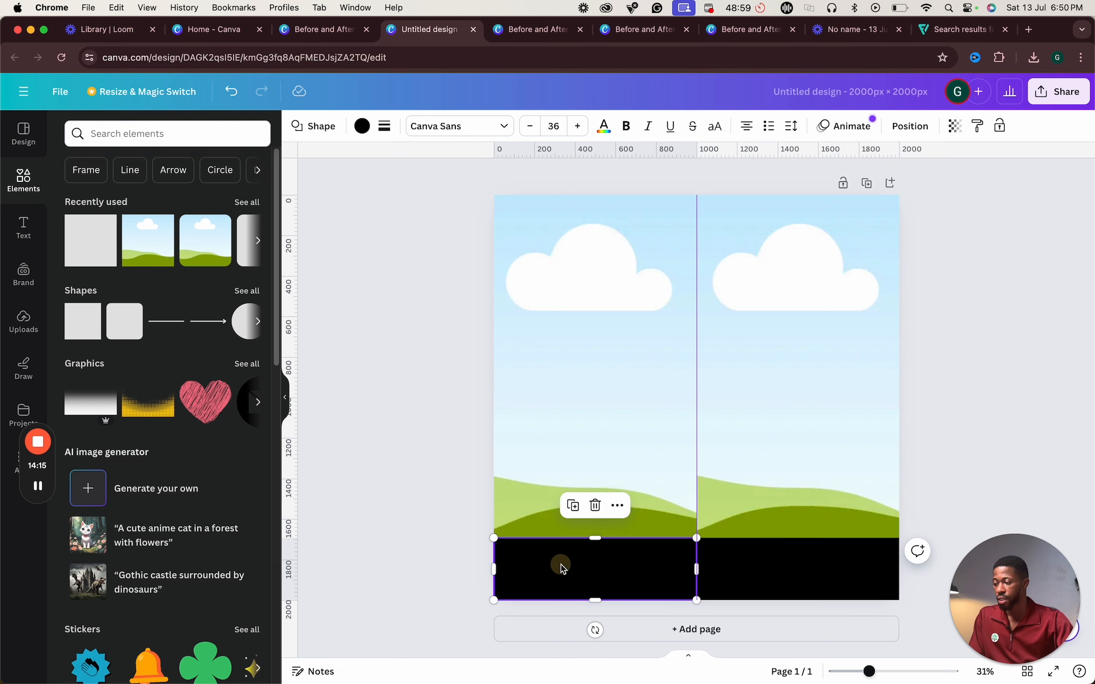
# - Add a subheading text box reading BEFORE
pyautogui.click(23, 227)
pyautogui.click(168, 333)
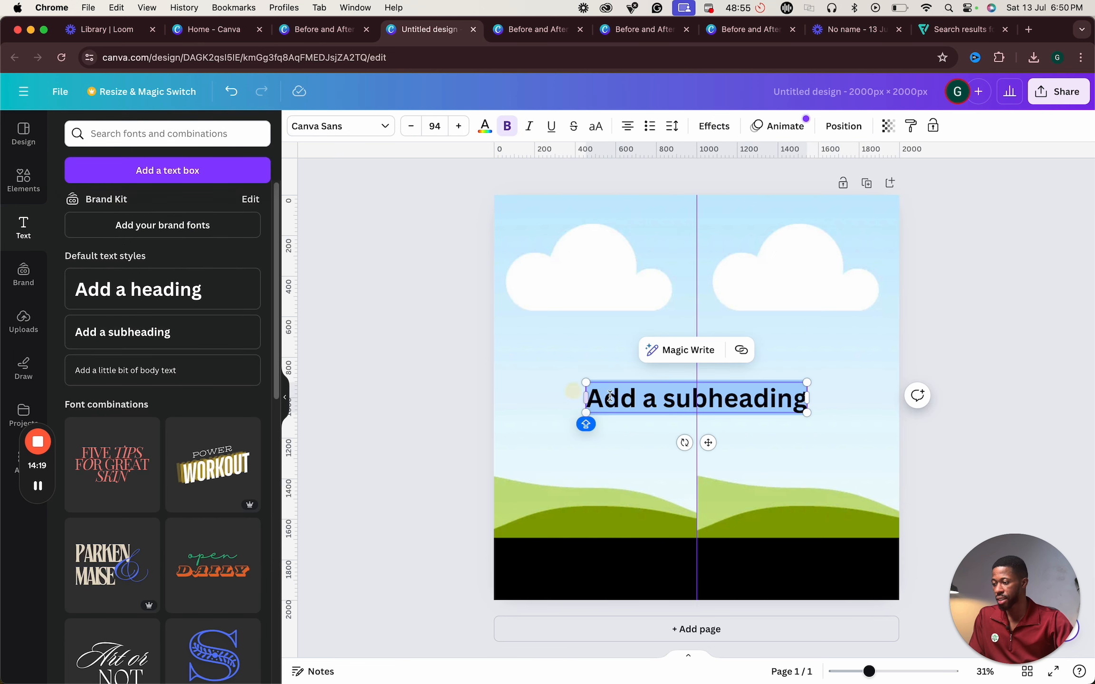
pyautogui.write('before')
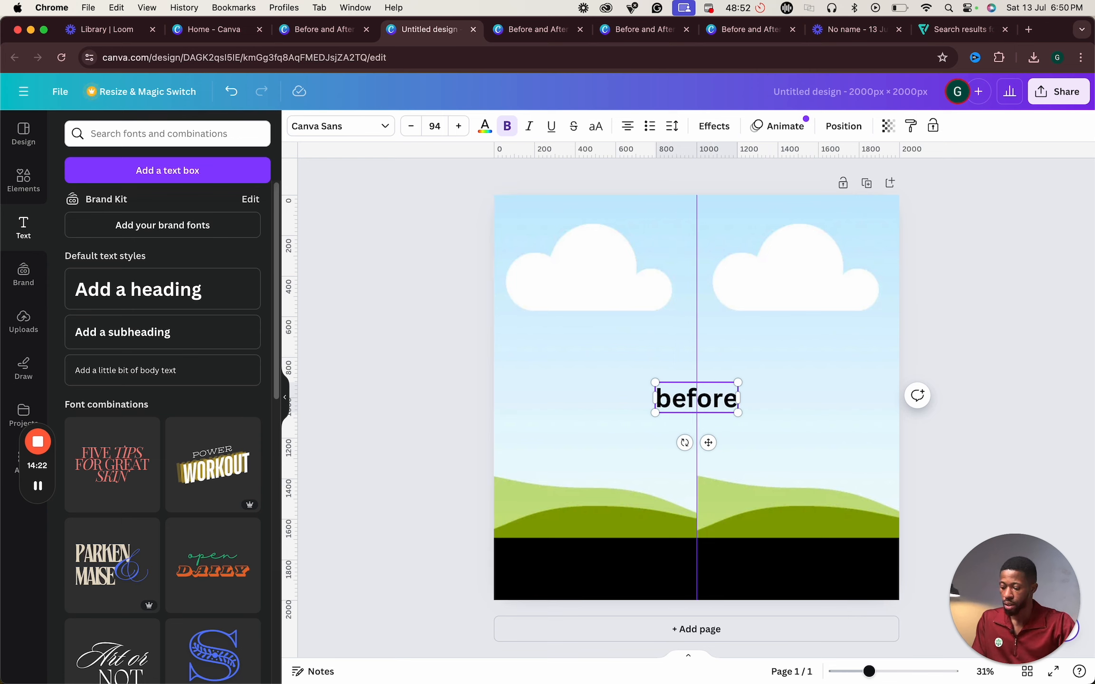
pyautogui.press('super+a')
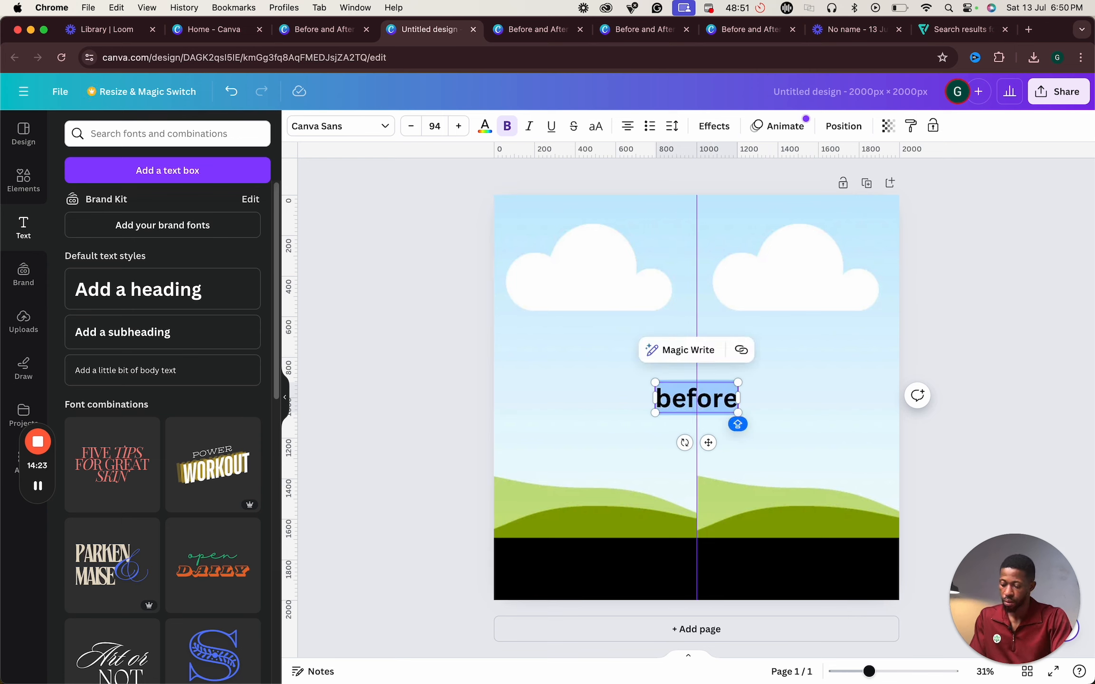
pyautogui.write('BEFORE')
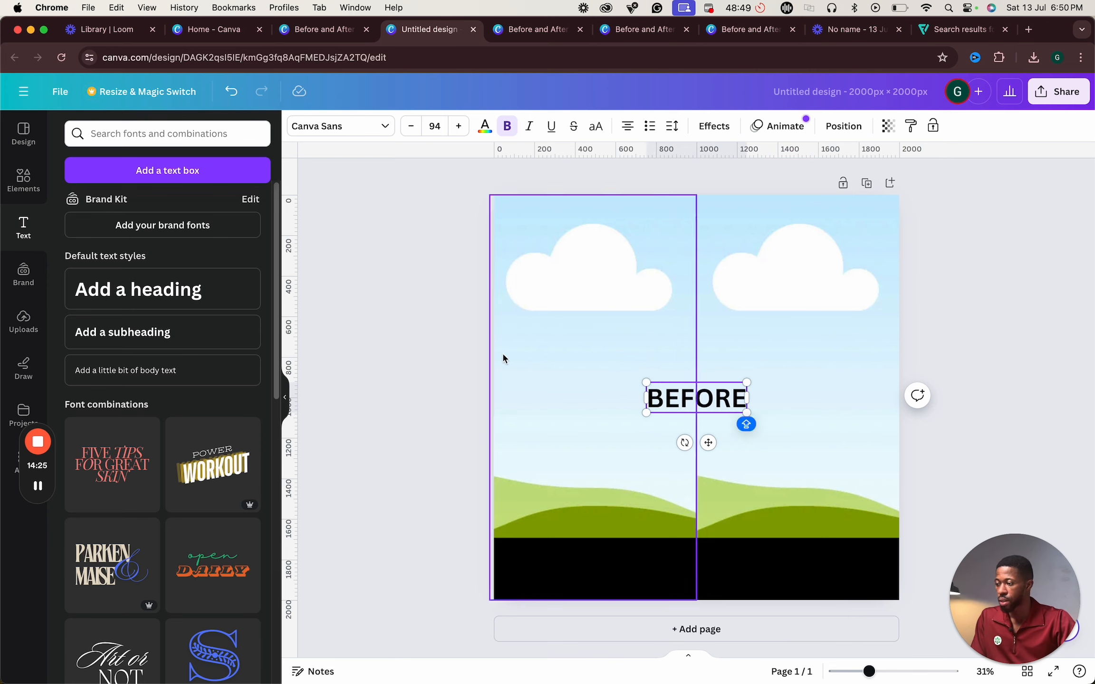
# - Move the BEFORE text onto the left black bar and color it white
pyautogui.click(637, 414)
pyautogui.moveTo(712, 411); pyautogui.dragTo(619, 569)
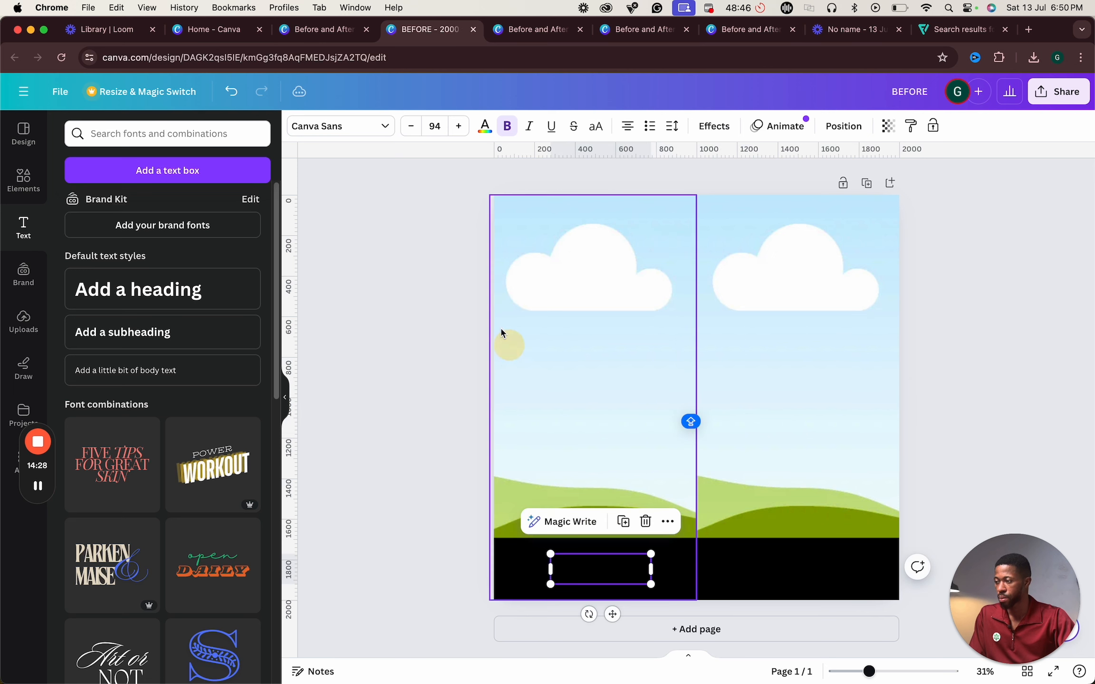
pyautogui.click(485, 126)
pyautogui.click(140, 209)
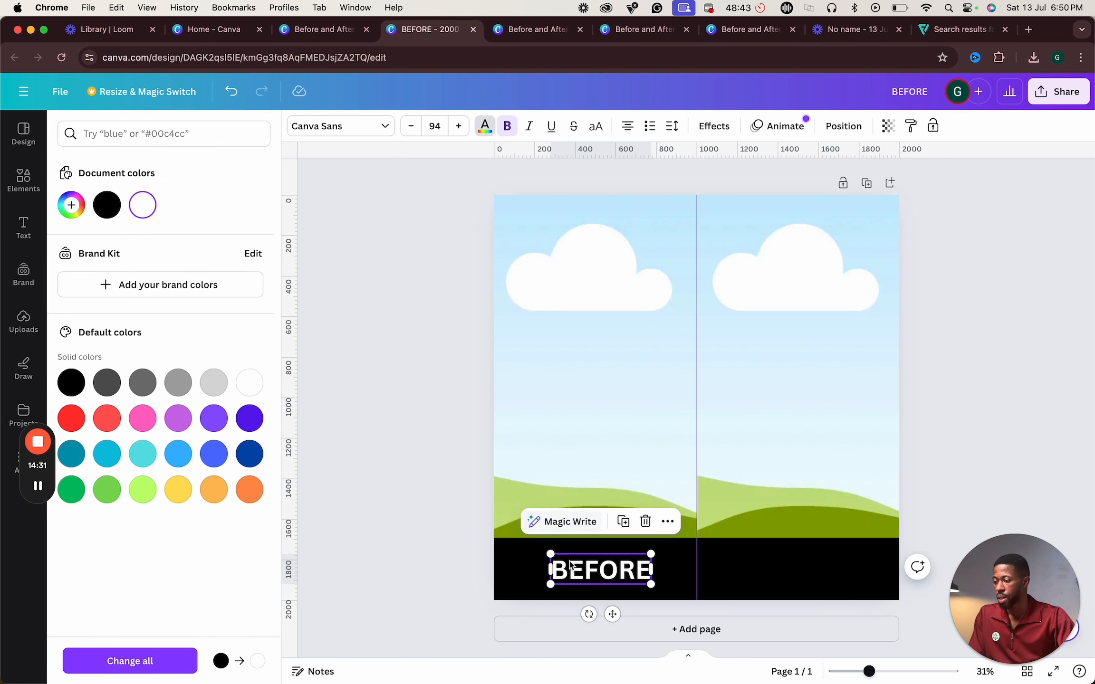
pyautogui.moveTo(601, 570); pyautogui.dragTo(700, 577)
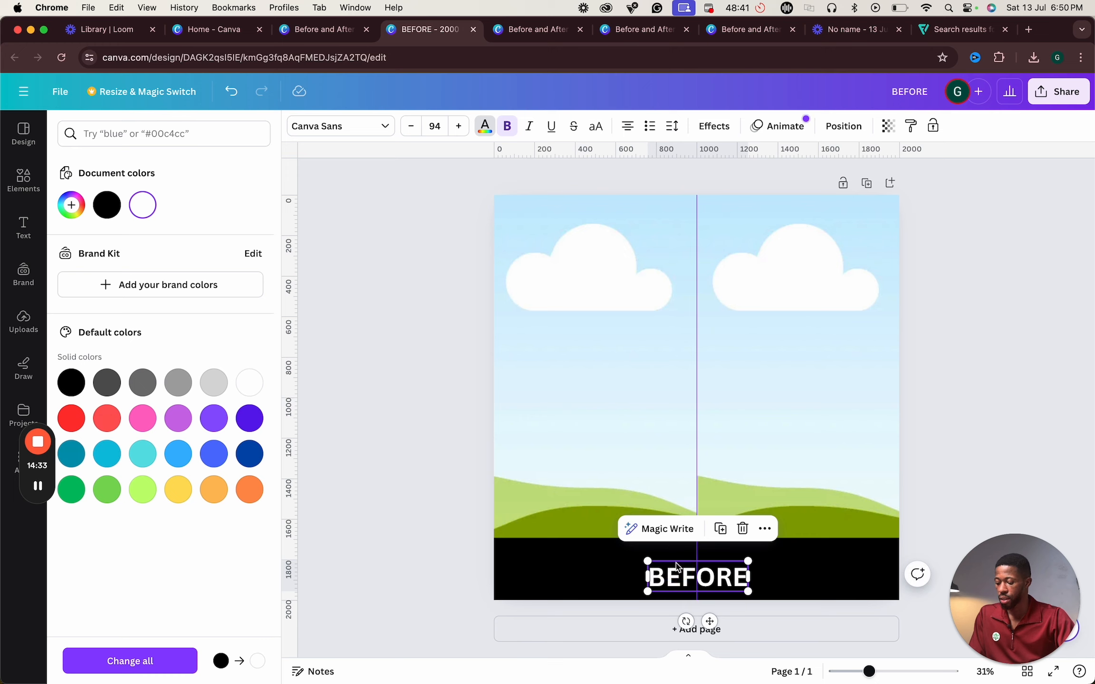
pyautogui.press('super+z')
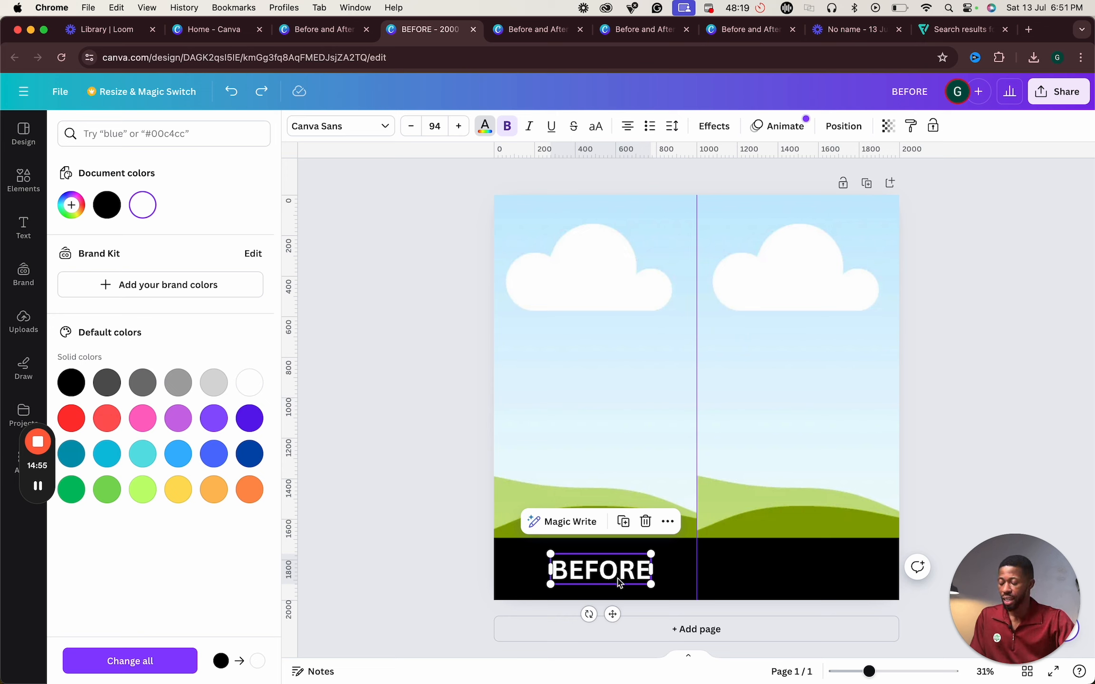
# - Duplicate the label onto the right black bar and change its text to AFTER
pyautogui.moveTo(604, 582); pyautogui.dragTo(809, 573)
pyautogui.doubleClick(809, 570)
pyautogui.write('AFTER')
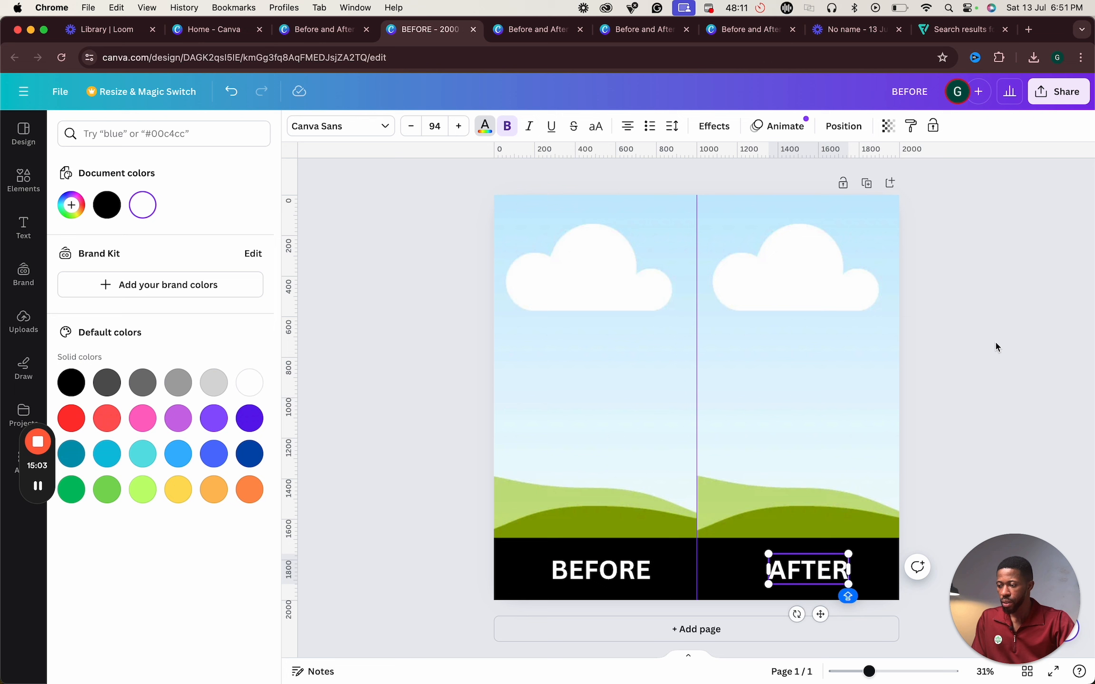
pyautogui.click(941, 393)
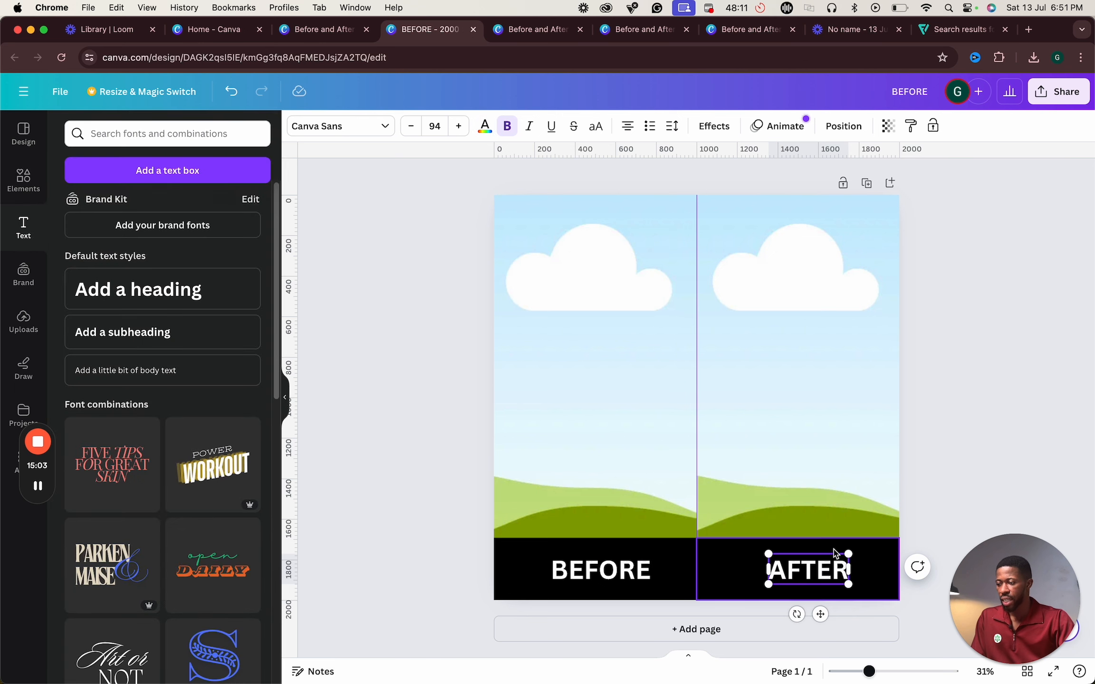
# - Browse the pages of the dental Before and After 3 design in another tab for reference
pyautogui.click(580, 403)
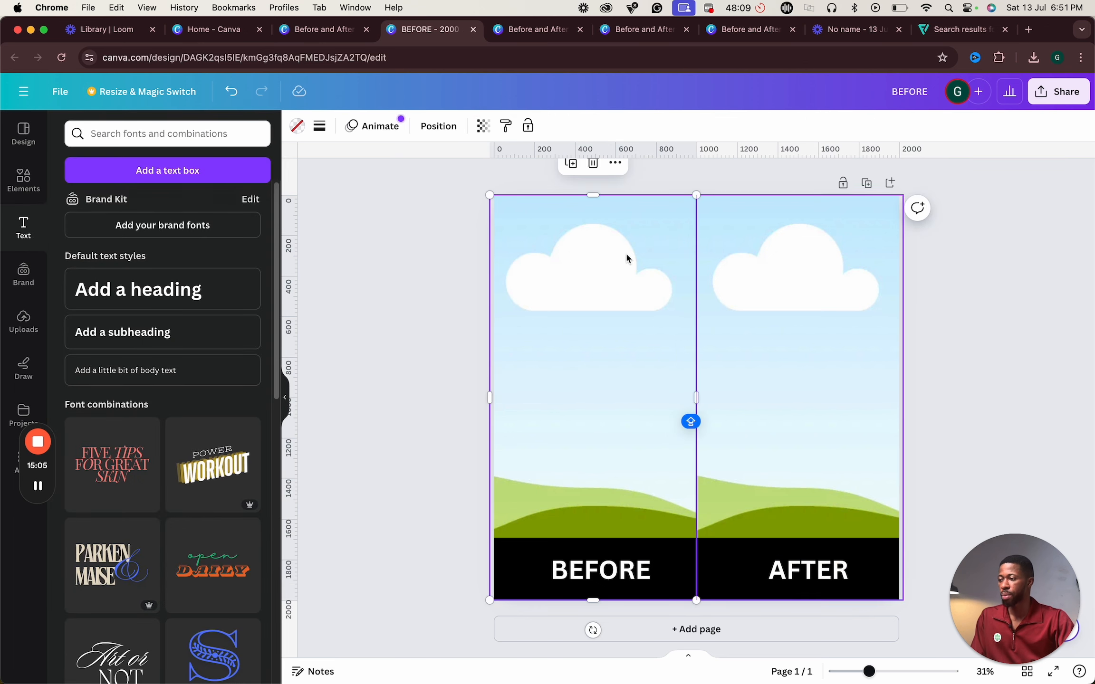
pyautogui.click(315, 31)
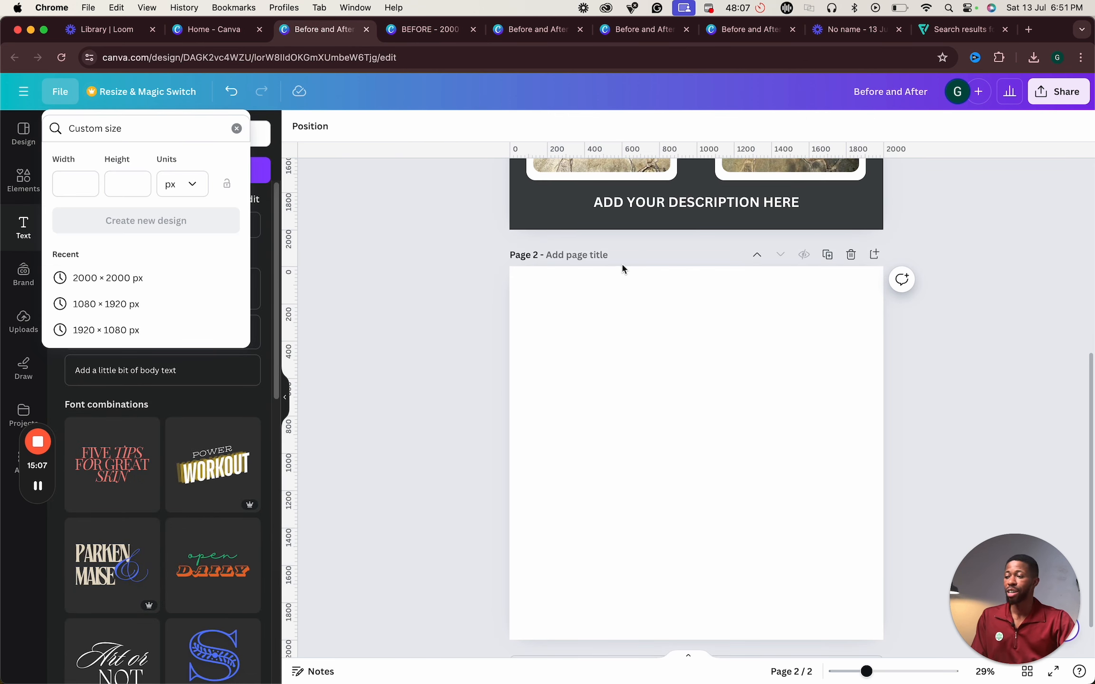
pyautogui.click(542, 29)
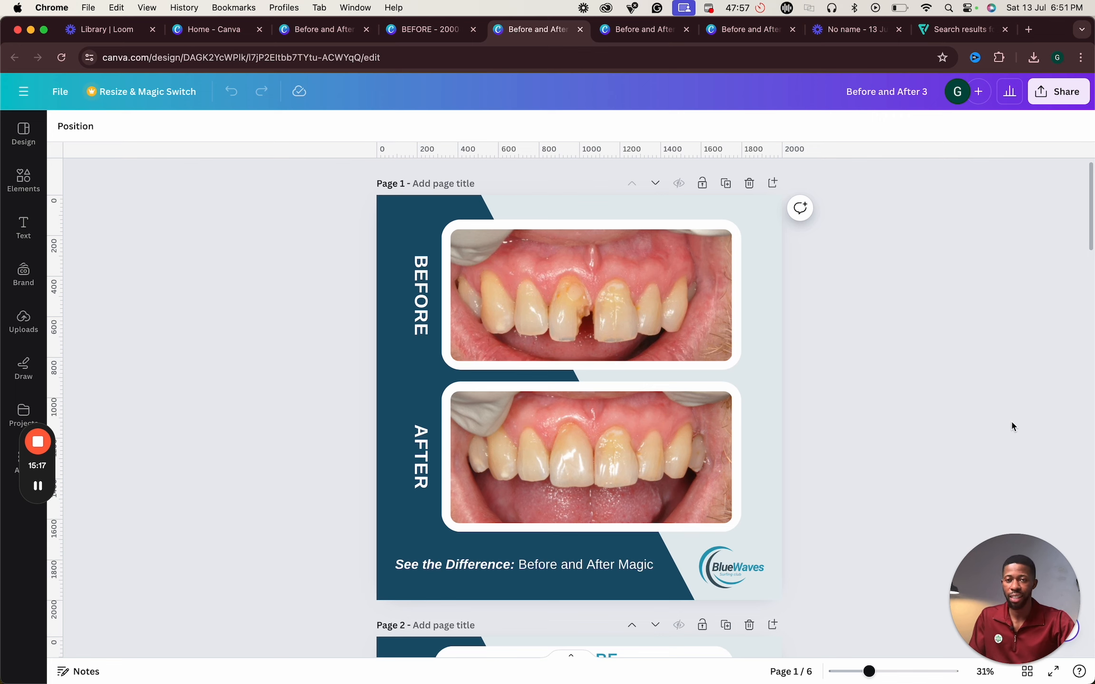
pyautogui.scroll(-10, 609, 476)
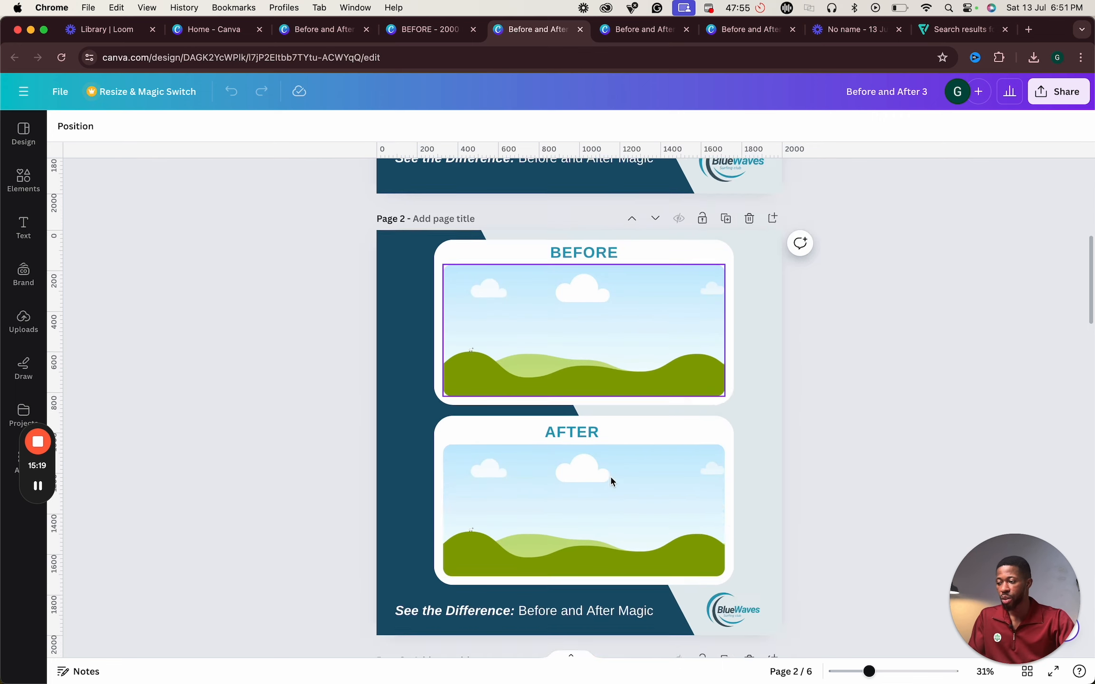
pyautogui.scroll(-15, 611, 482)
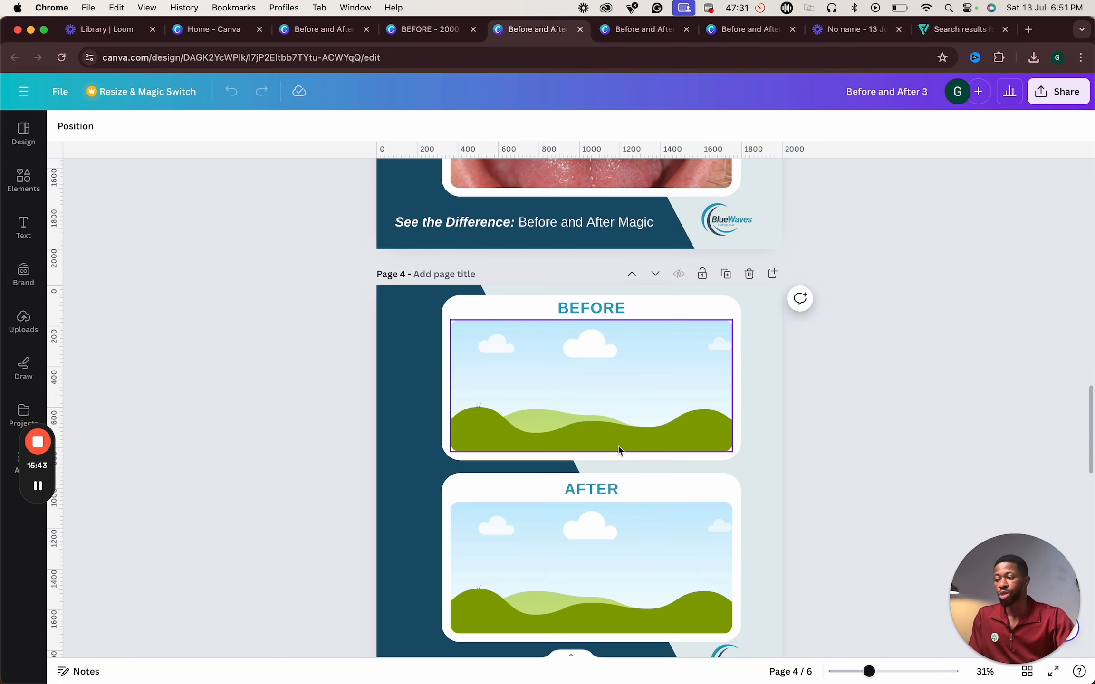
pyautogui.scroll(-2, 637, 436)
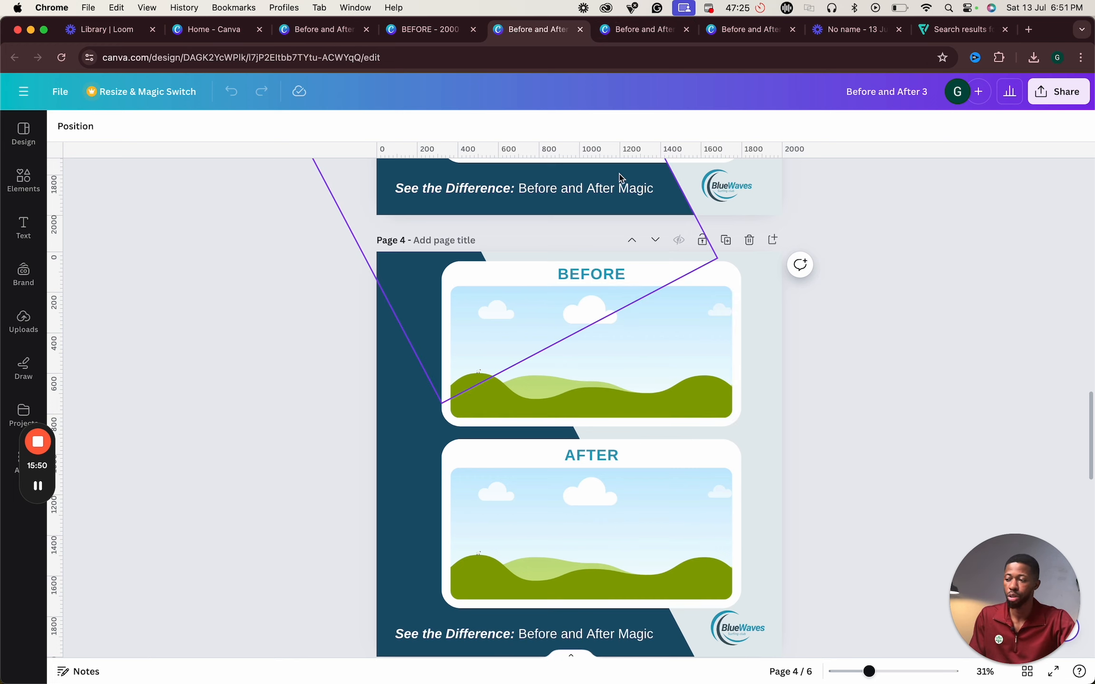
pyautogui.scroll(20, 645, 295)
pyautogui.click(423, 29)
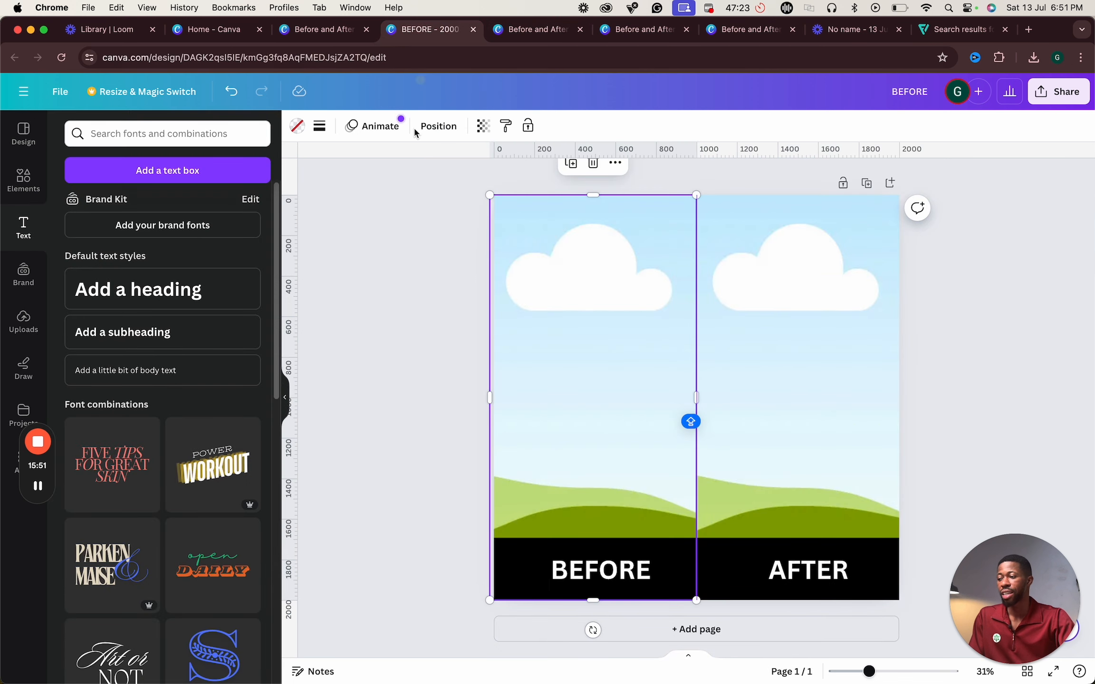
# - Hide the side panel and review the sink Before and After 1 design's pages in another tab
pyautogui.click(284, 403)
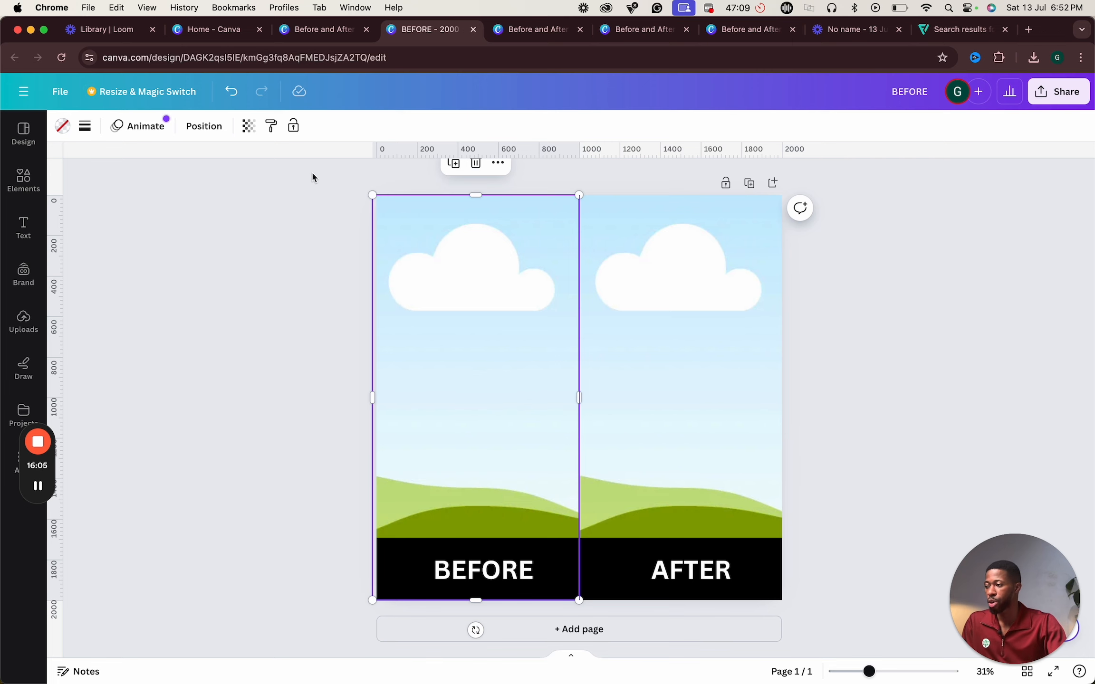
pyautogui.click(304, 25)
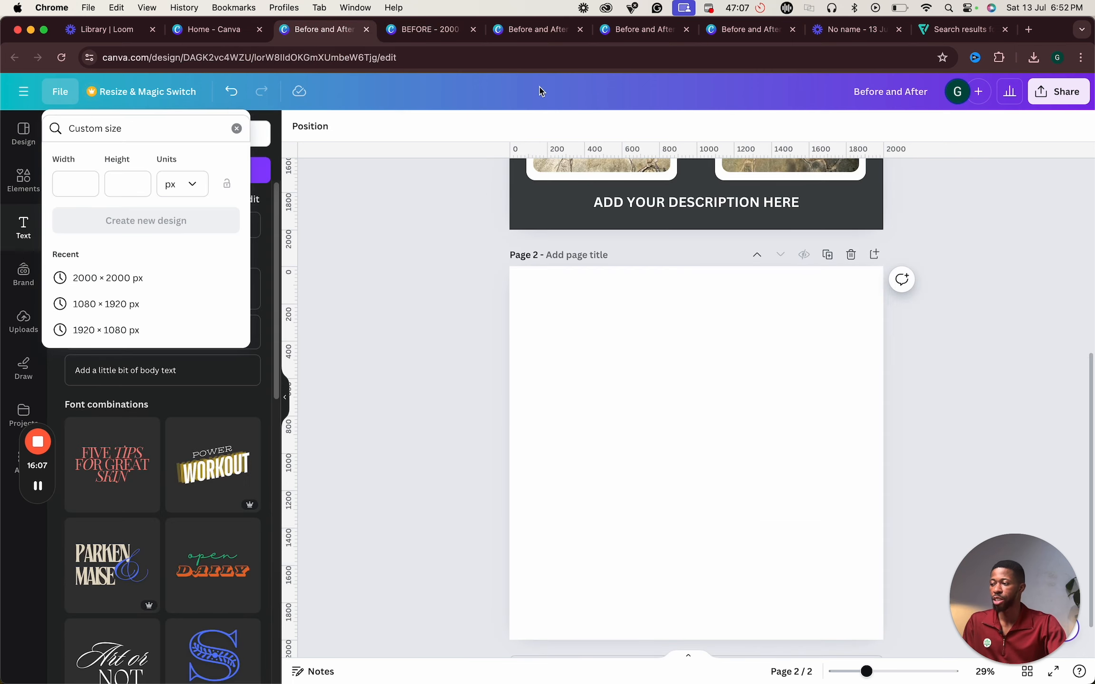
pyautogui.click(442, 29)
pyautogui.click(520, 28)
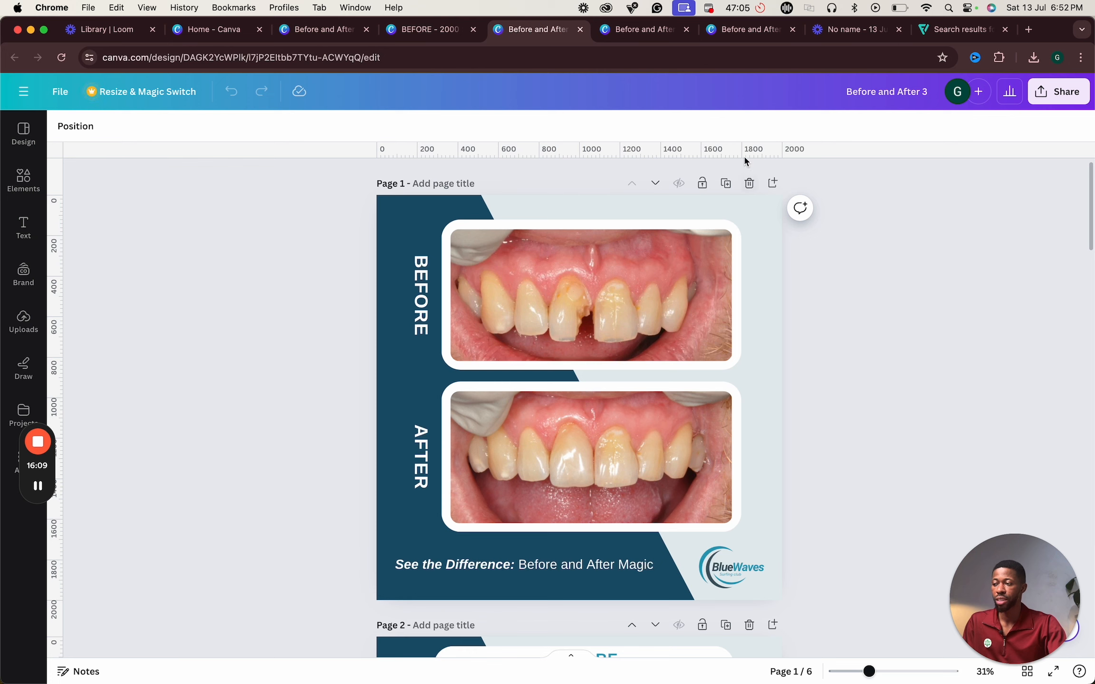
pyautogui.click(652, 31)
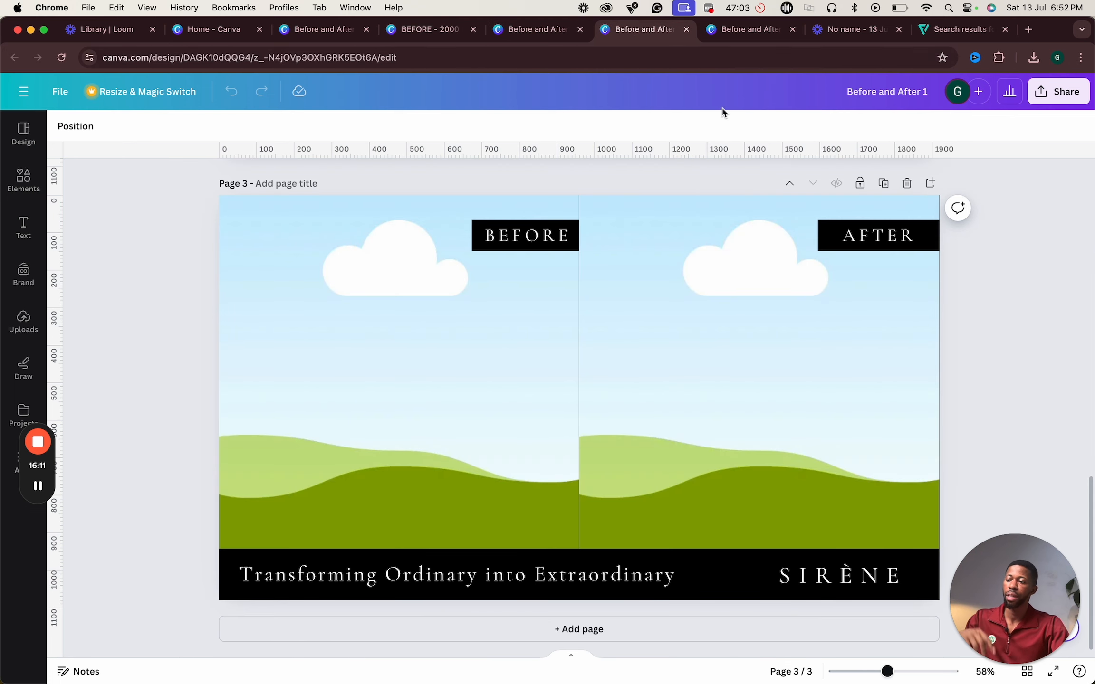
pyautogui.scroll(5, 736, 198)
pyautogui.scroll(10, 736, 198)
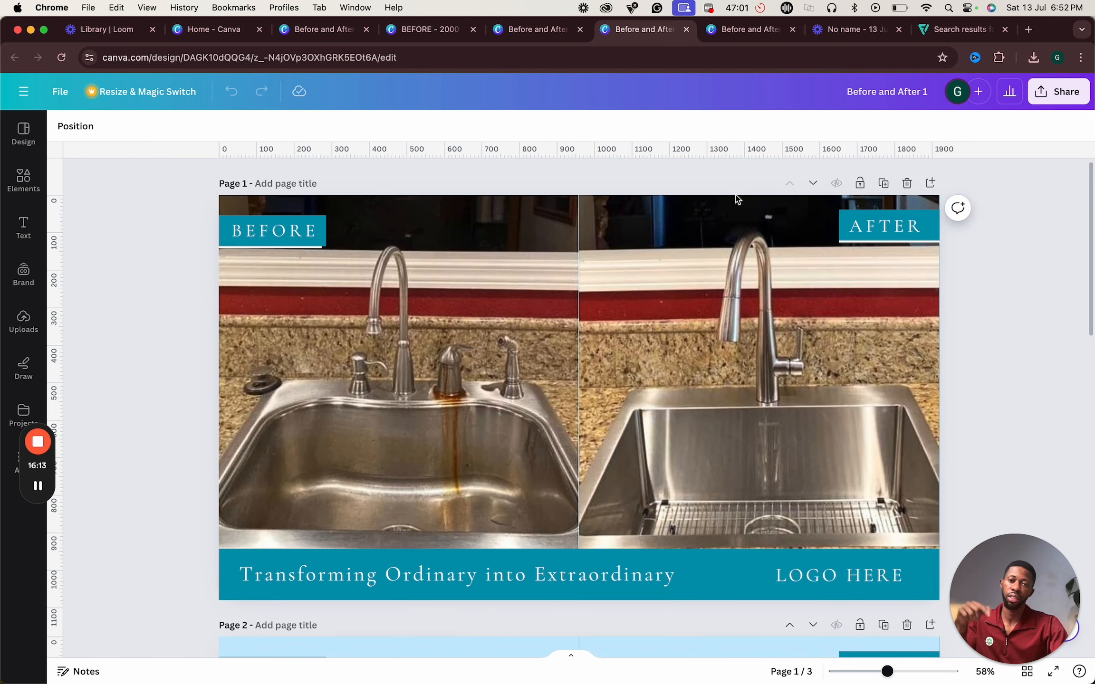
pyautogui.scroll(-15, 736, 198)
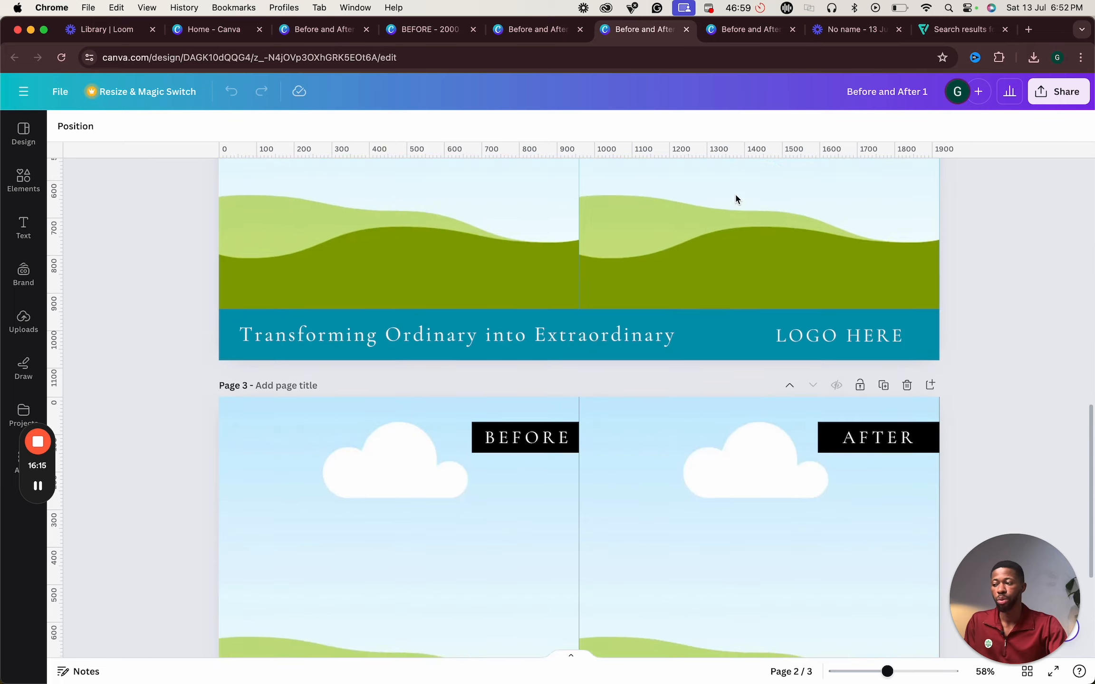
pyautogui.scroll(15, 736, 198)
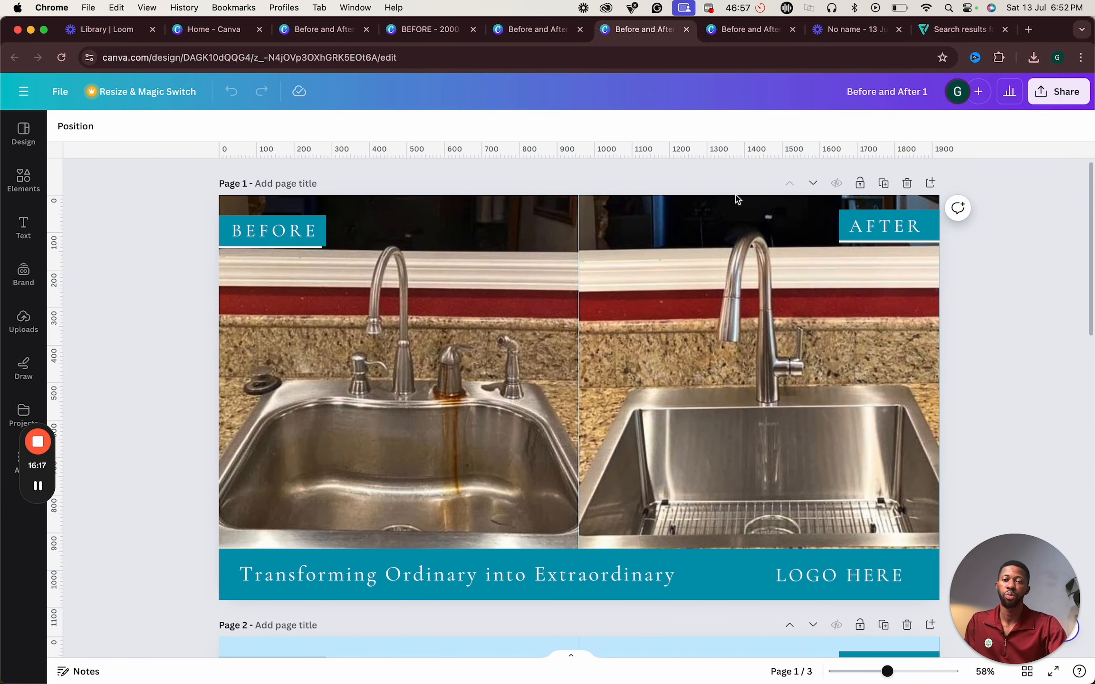